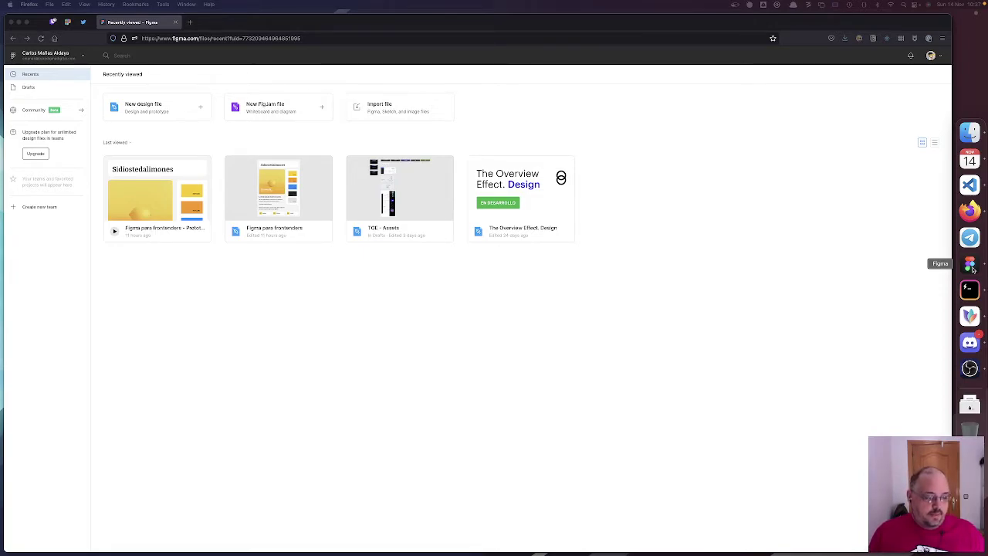
Bring the Figma desktop app, with 'Figma para frontenders' open, to the front.
{"action": "left_click", "coordinate": [972, 266]}
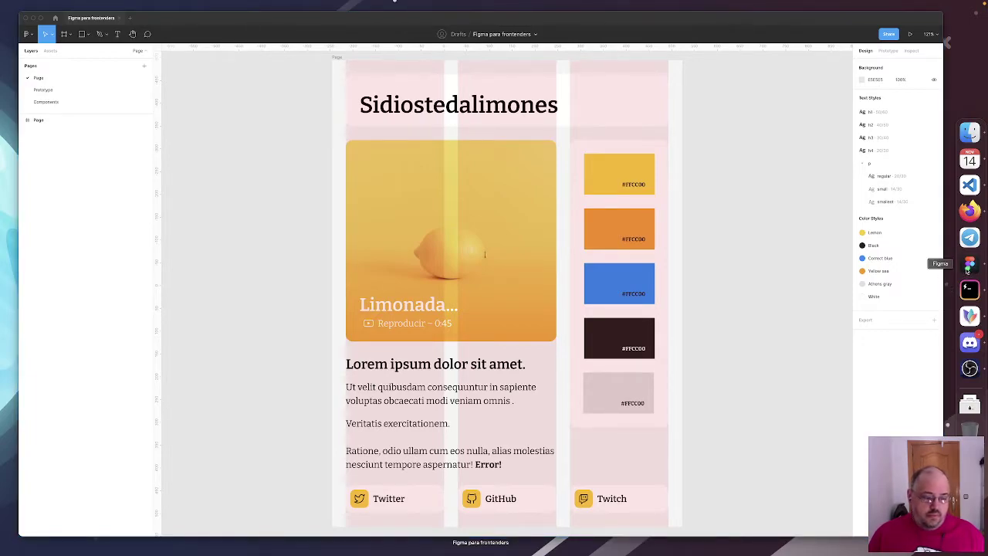
{"action": "left_click", "coordinate": [969, 267]}
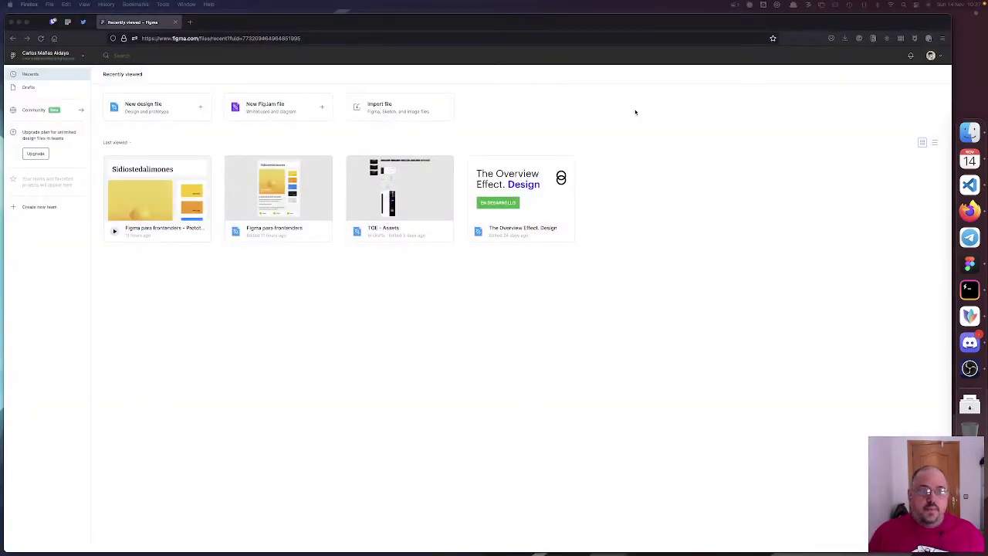
{"action": "left_click", "coordinate": [970, 263]}
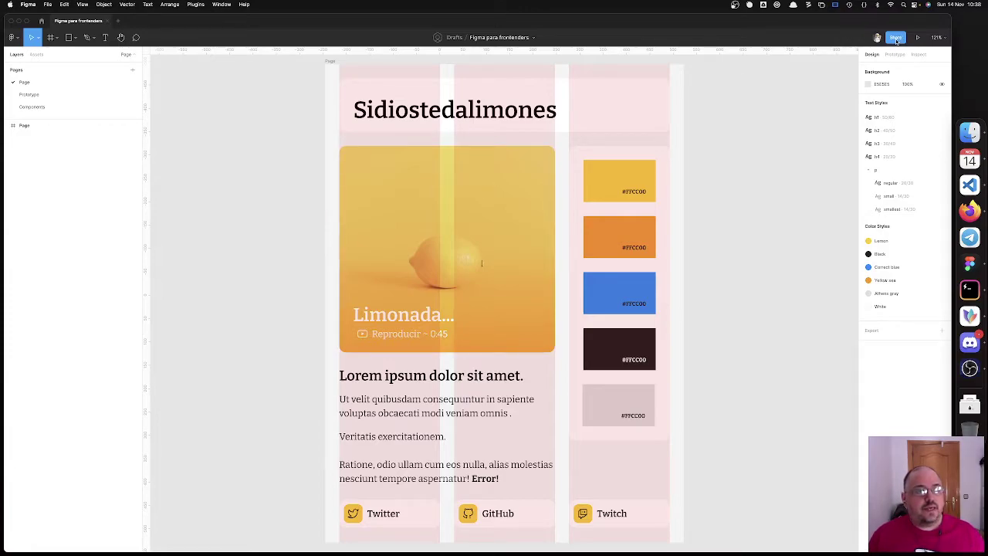
Copy the share link of 'Figma para frontenders' and close the Share dialog.
{"action": "left_click", "coordinate": [897, 38]}
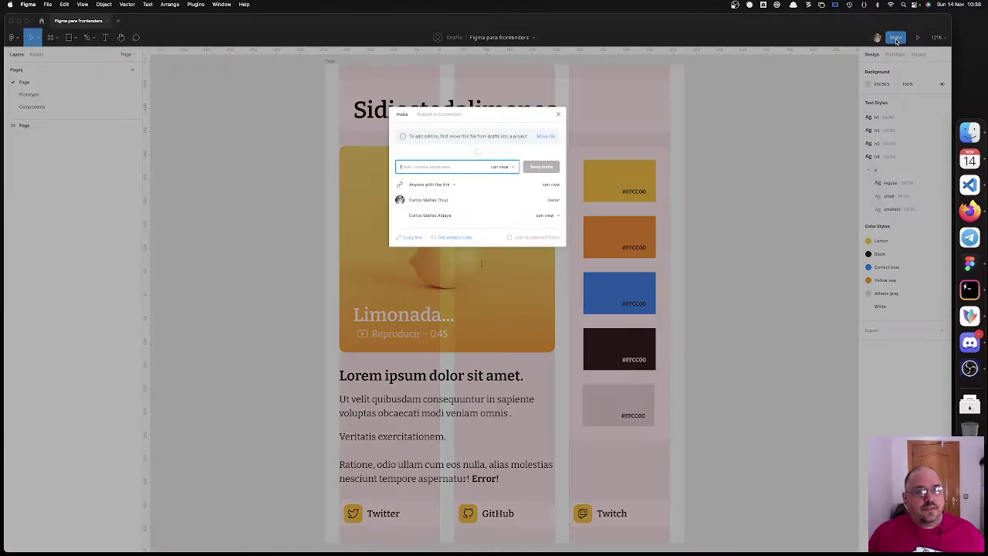
{"action": "left_click", "coordinate": [410, 232]}
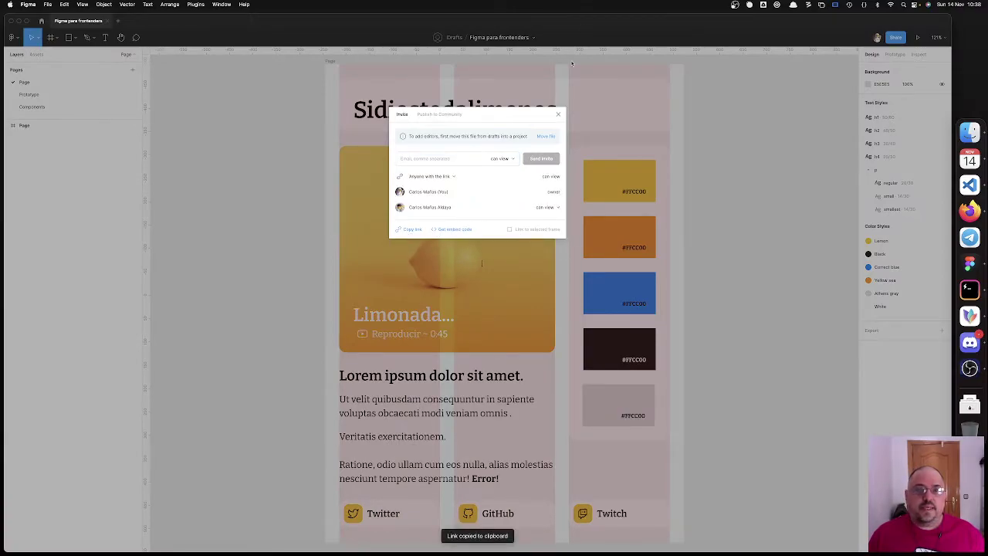
{"action": "left_click", "coordinate": [560, 115]}
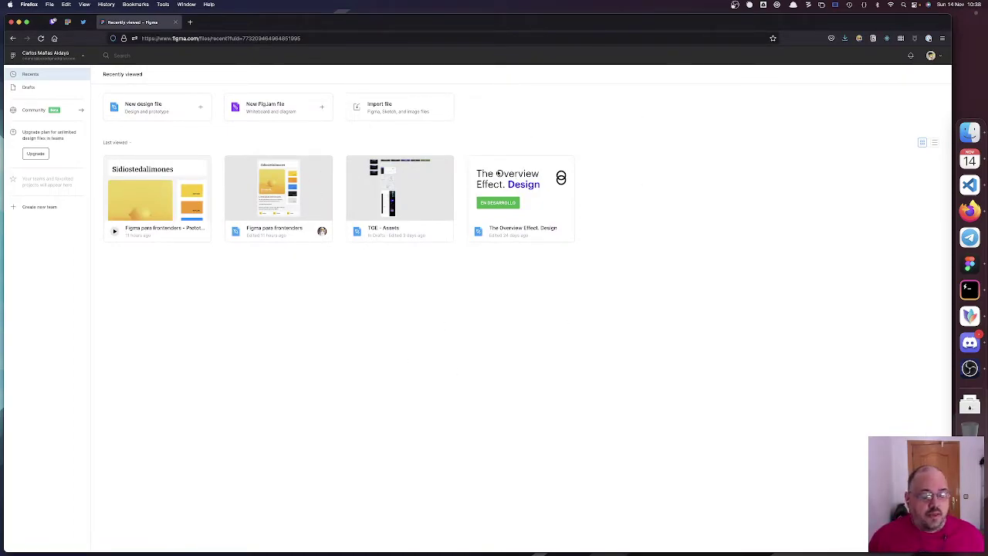
Open 'Figma para frontenders' from the browser's recent files.
{"action": "left_click", "coordinate": [309, 199]}
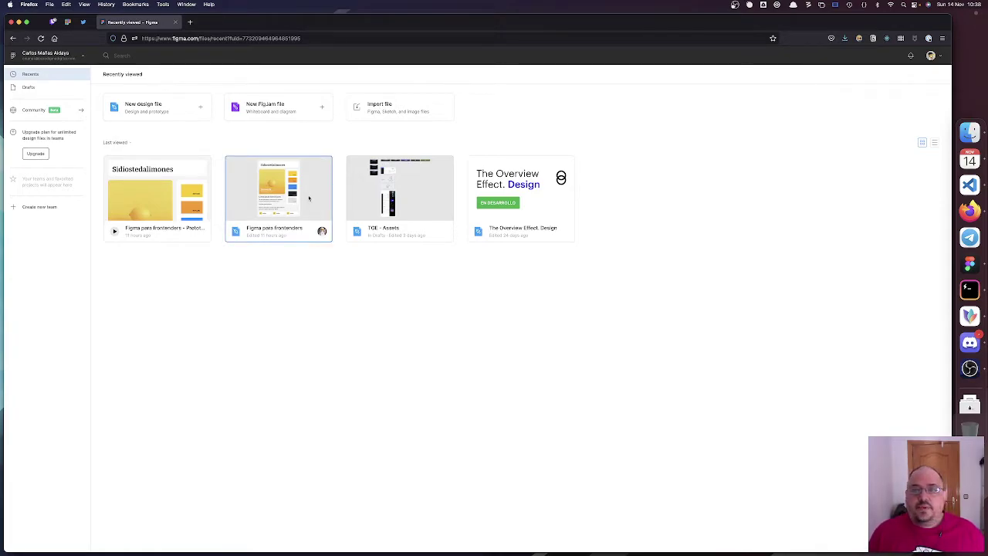
{"action": "double_click", "coordinate": [309, 198]}
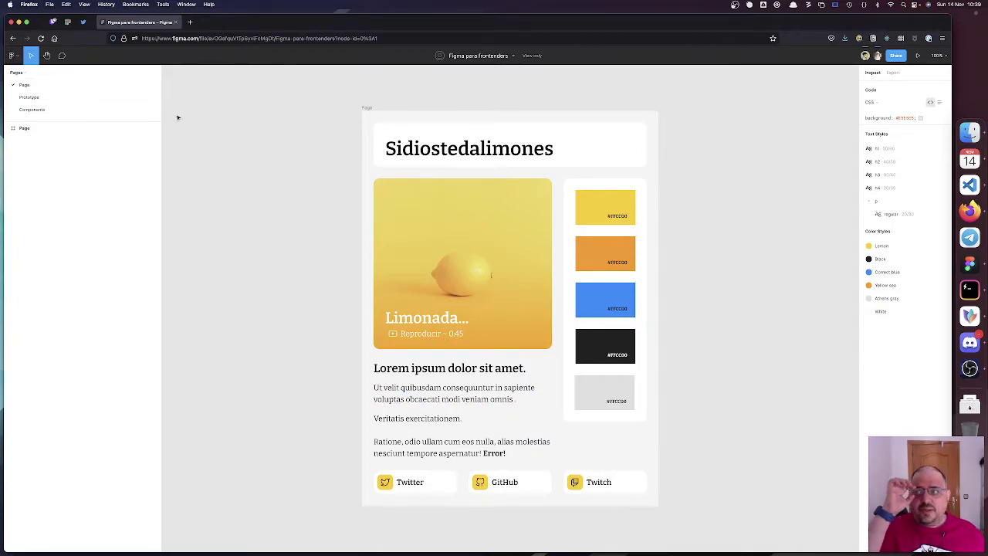
{"action": "left_click", "coordinate": [13, 55]}
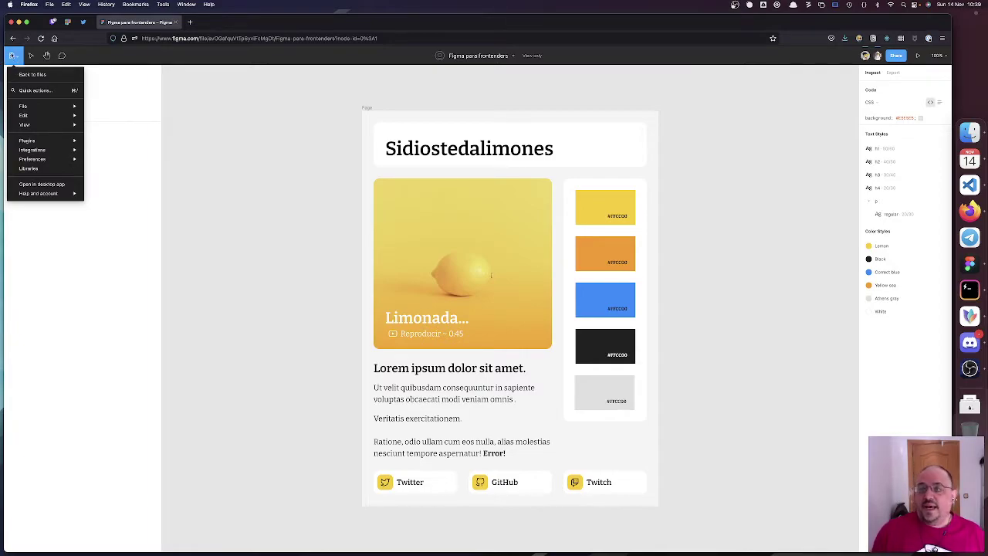
Go back to the recent files list and select the 'Figma para frontenders' card.
{"action": "left_click", "coordinate": [18, 59]}
{"action": "left_click", "coordinate": [18, 59]}
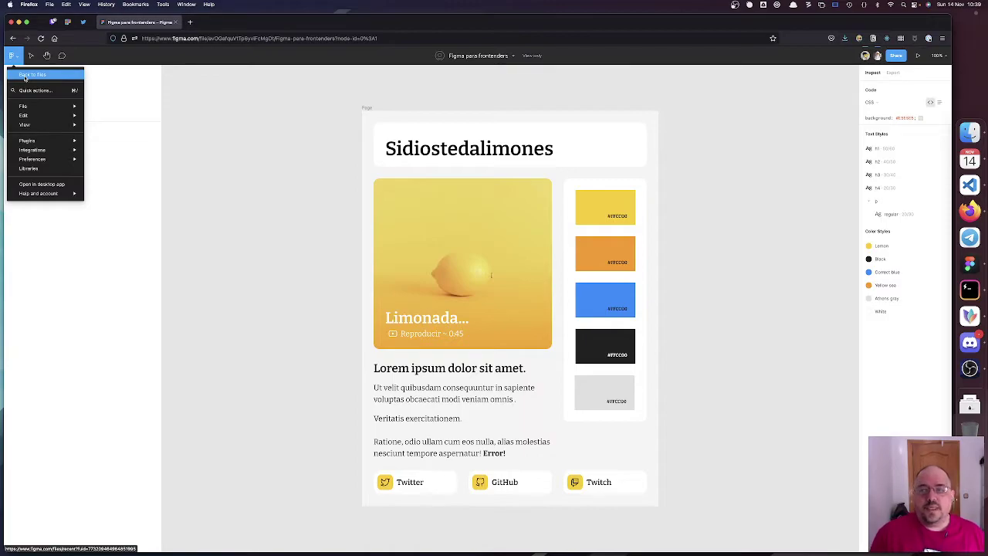
{"action": "left_click", "coordinate": [25, 75]}
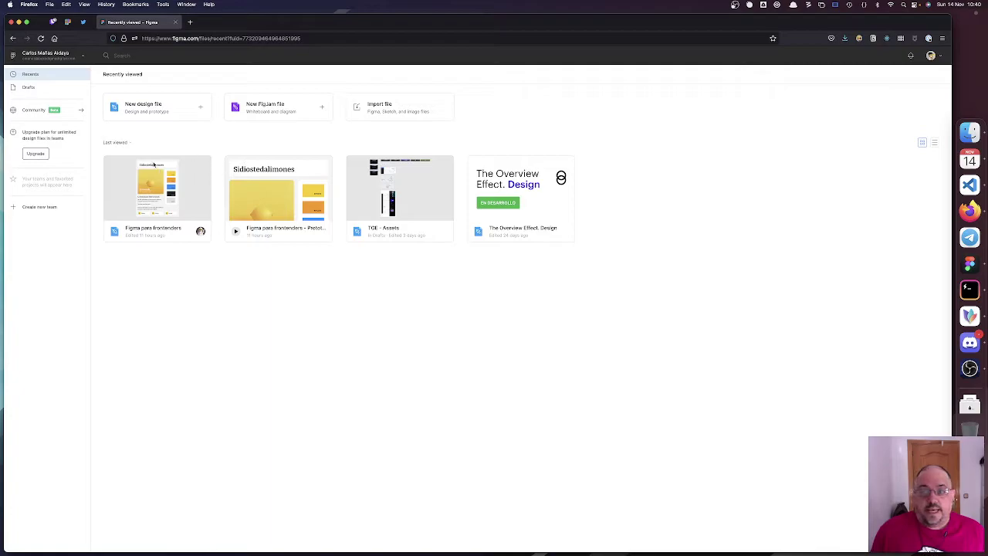
{"action": "left_click", "coordinate": [274, 200]}
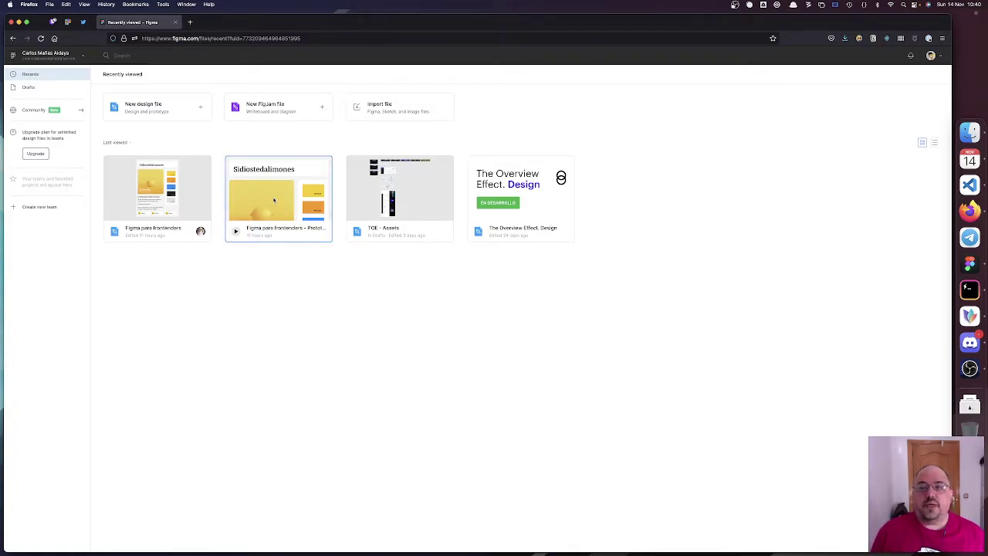
{"action": "left_click", "coordinate": [192, 205]}
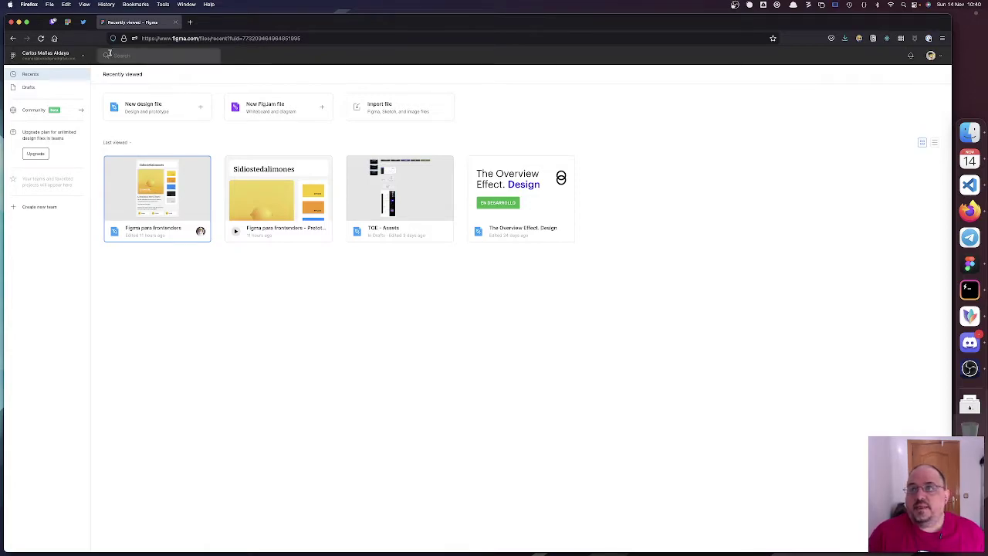
Reopen 'Figma para frontenders' in the browser in view-only mode.
{"action": "double_click", "coordinate": [170, 191]}
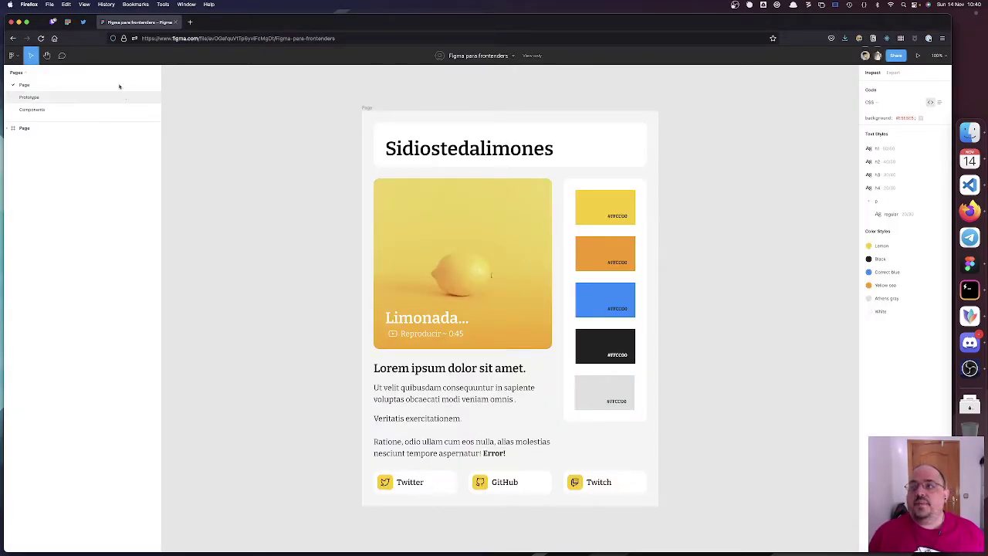
{"action": "left_click", "coordinate": [15, 59]}
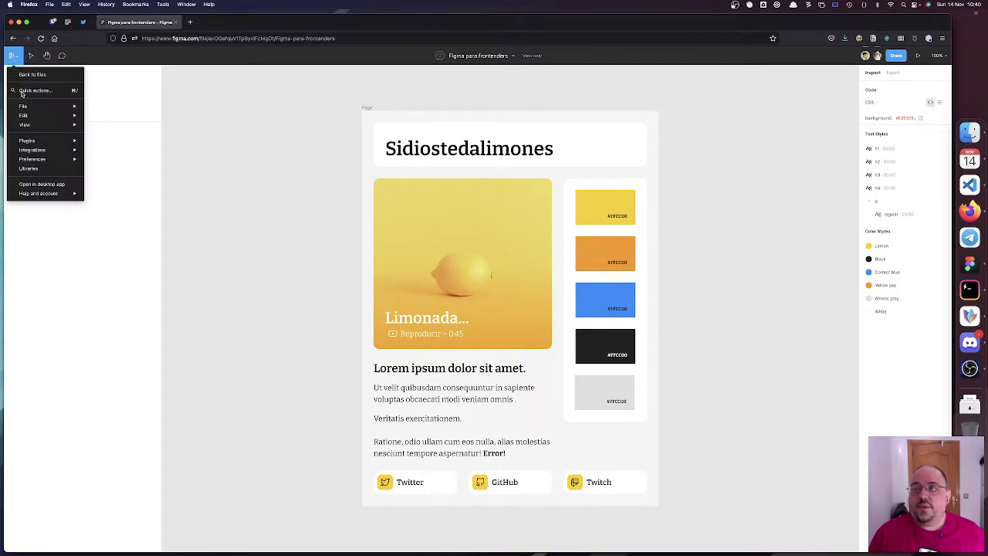
{"action": "left_click", "coordinate": [30, 61]}
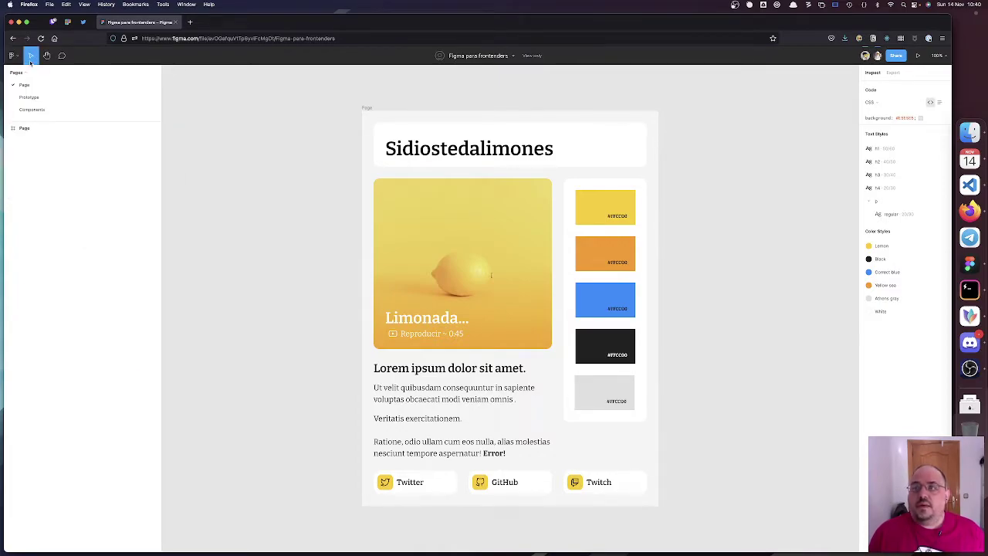
Pan around the lemon layout with the Hand tool.
{"action": "left_click", "coordinate": [46, 56]}
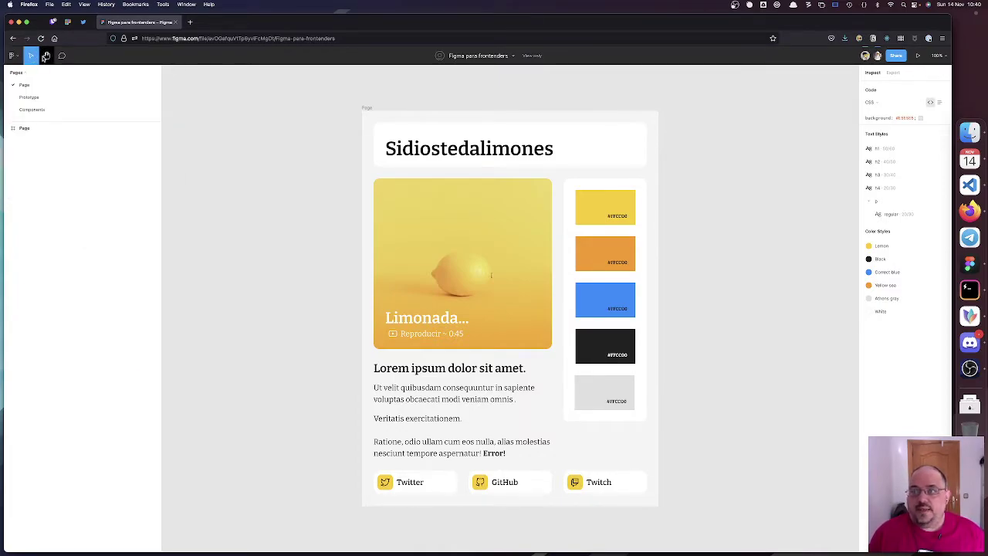
{"action": "mouse_move", "coordinate": [246, 172]}
{"action": "left_mouse_down"}
{"action": "mouse_move", "coordinate": [435, 177]}
{"action": "mouse_move", "coordinate": [190, 180]}
{"action": "mouse_move", "coordinate": [393, 138]}
{"action": "mouse_move", "coordinate": [260, 213]}
{"action": "mouse_move", "coordinate": [294, 192]}
{"action": "left_mouse_up"}
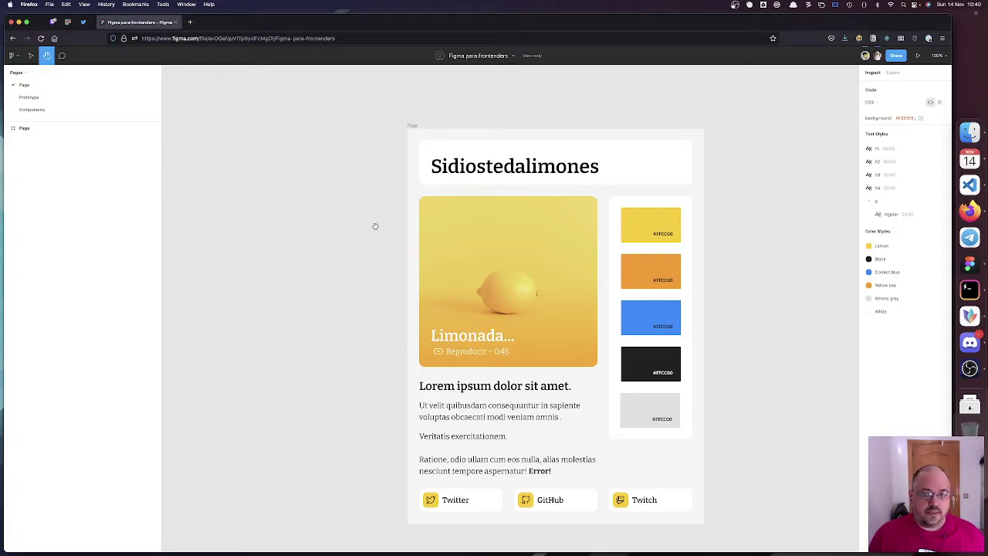
{"action": "left_click_drag", "start_coordinate": [375, 225], "coordinate": [345, 213]}
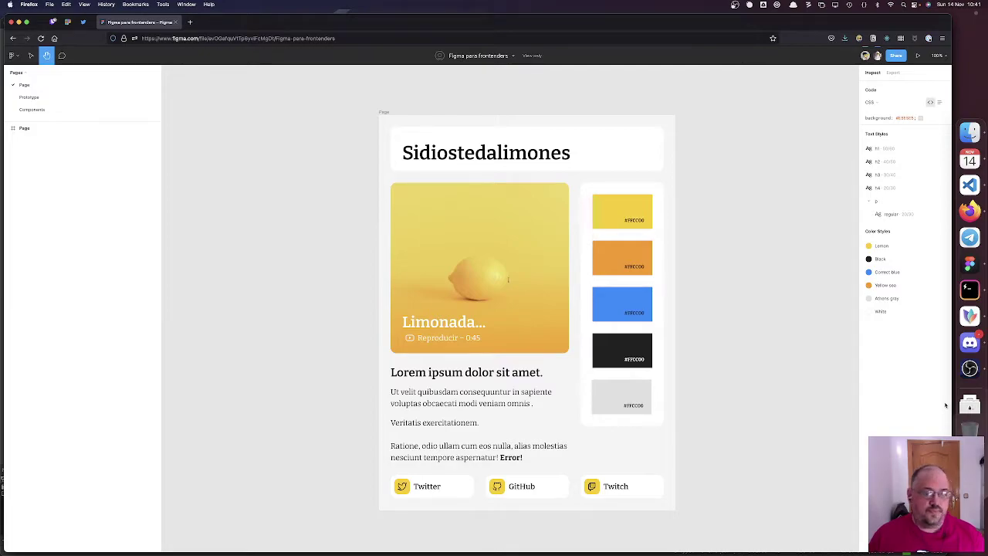
Add the Bigzilla display in the Displays settings, then close the window.
{"action": "key", "text": "alt+space"}
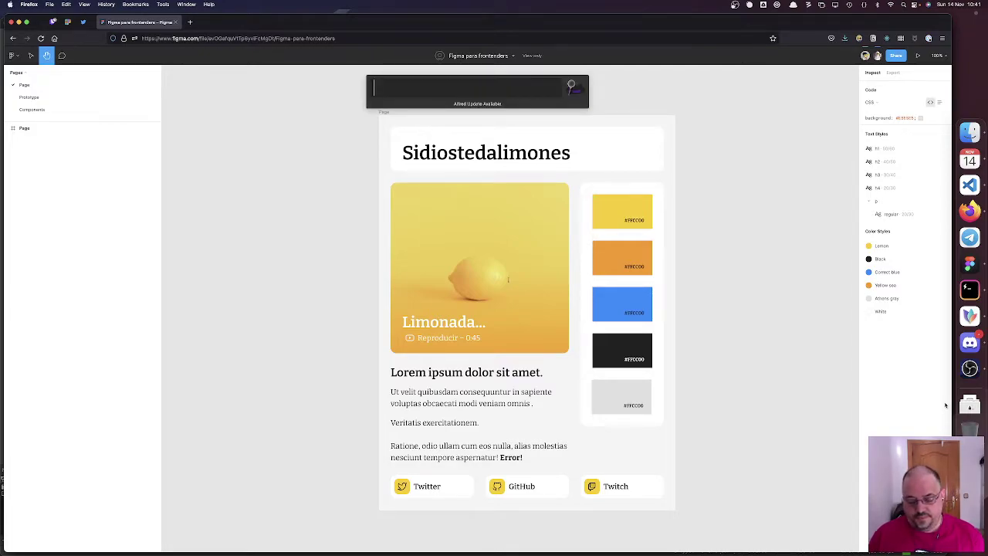
{"action": "type", "text": "disp"}
{"action": "key", "text": "Return"}
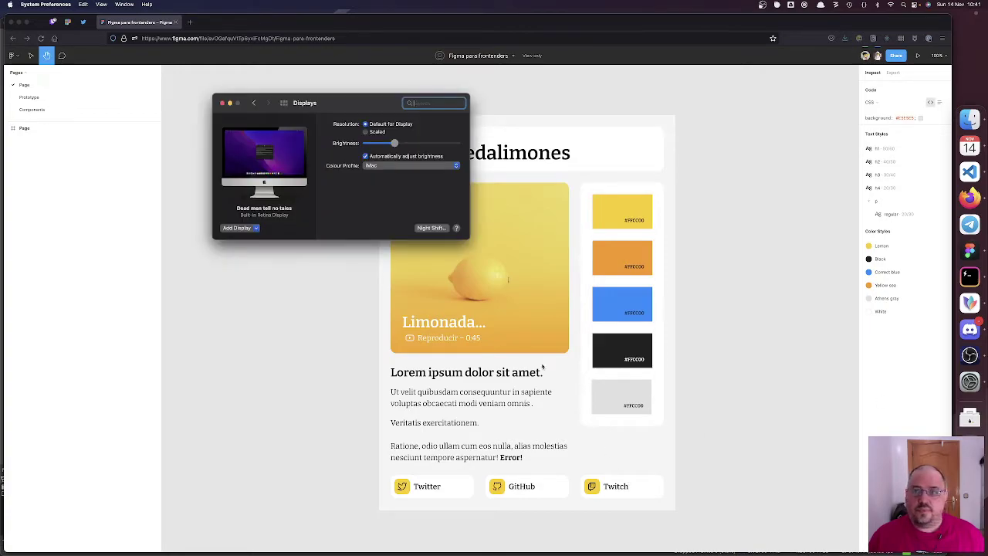
{"action": "left_click", "coordinate": [245, 229]}
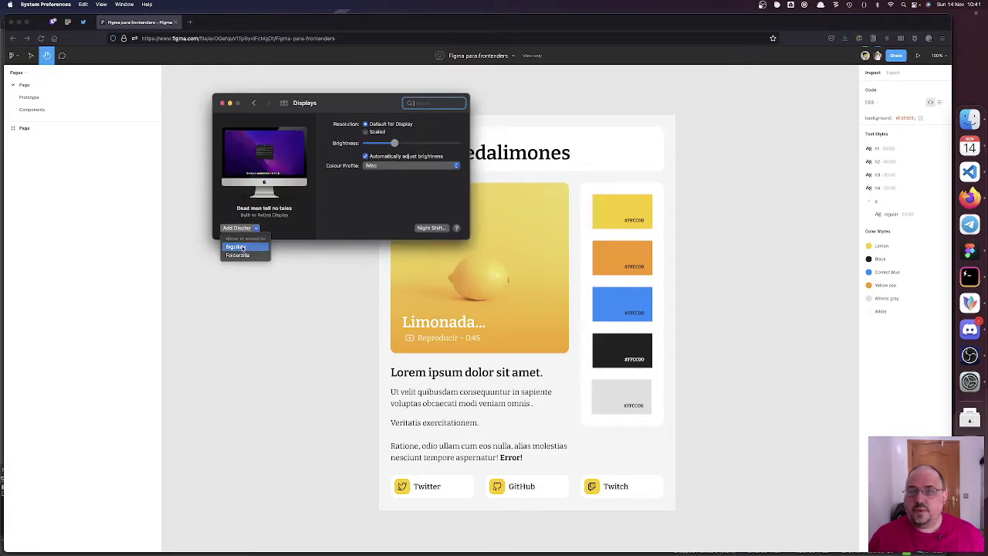
{"action": "left_click", "coordinate": [243, 248]}
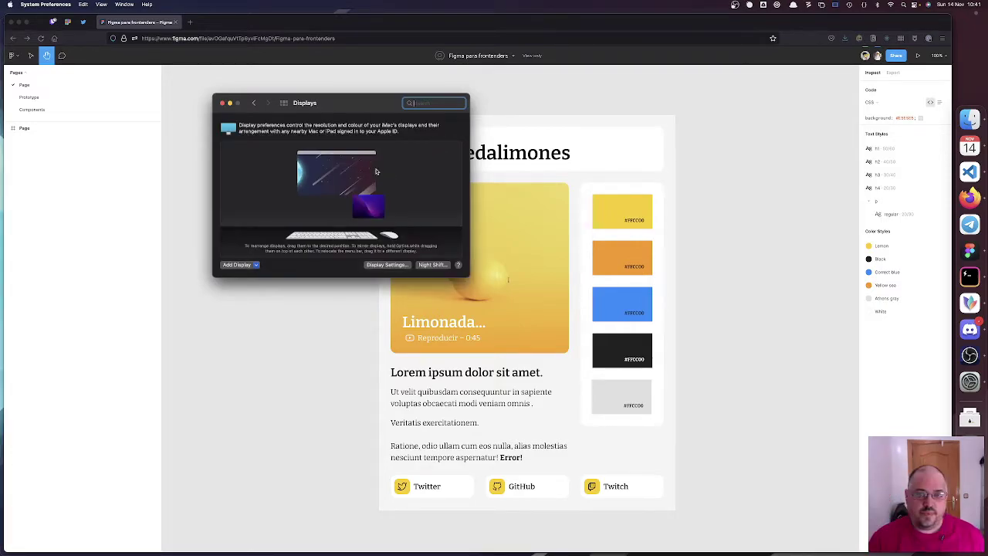
{"action": "left_click", "coordinate": [222, 103]}
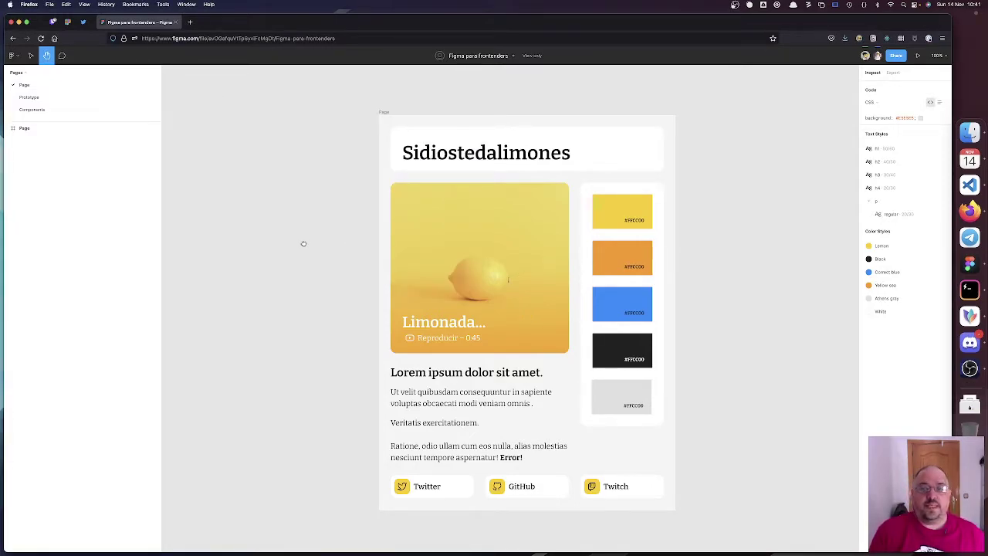
Select the lemon image to view its size, gradient and CSS, then deselect it.
{"action": "mouse_move", "coordinate": [302, 243]}
{"action": "left_mouse_down"}
{"action": "mouse_move", "coordinate": [406, 229]}
{"action": "mouse_move", "coordinate": [333, 231]}
{"action": "left_mouse_up"}
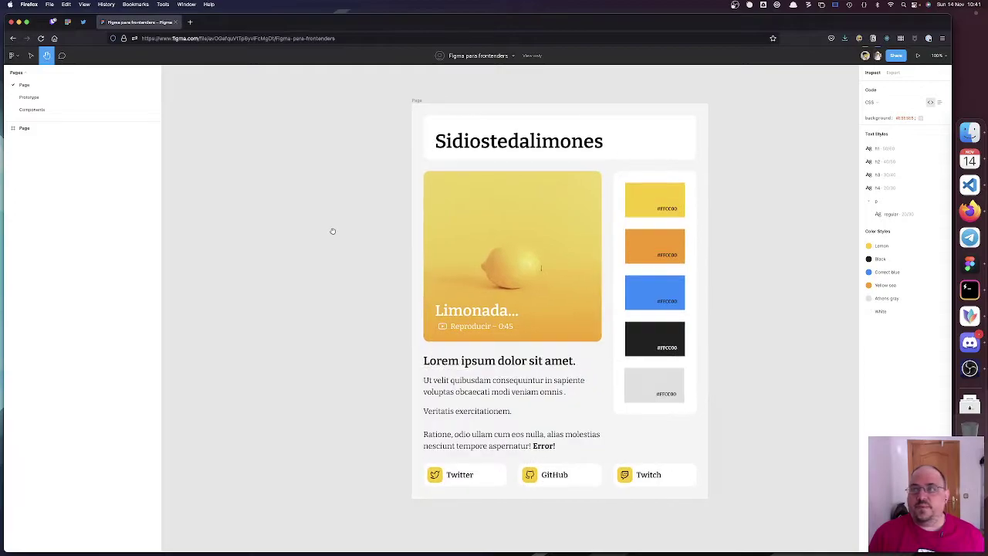
{"action": "left_click", "coordinate": [29, 56]}
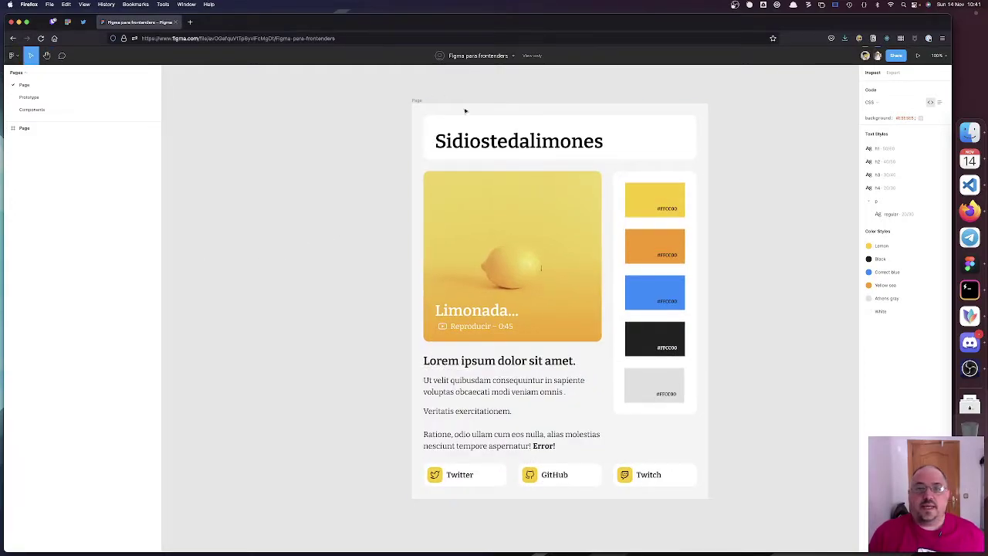
{"action": "left_click", "coordinate": [467, 143]}
{"action": "left_click", "coordinate": [464, 212]}
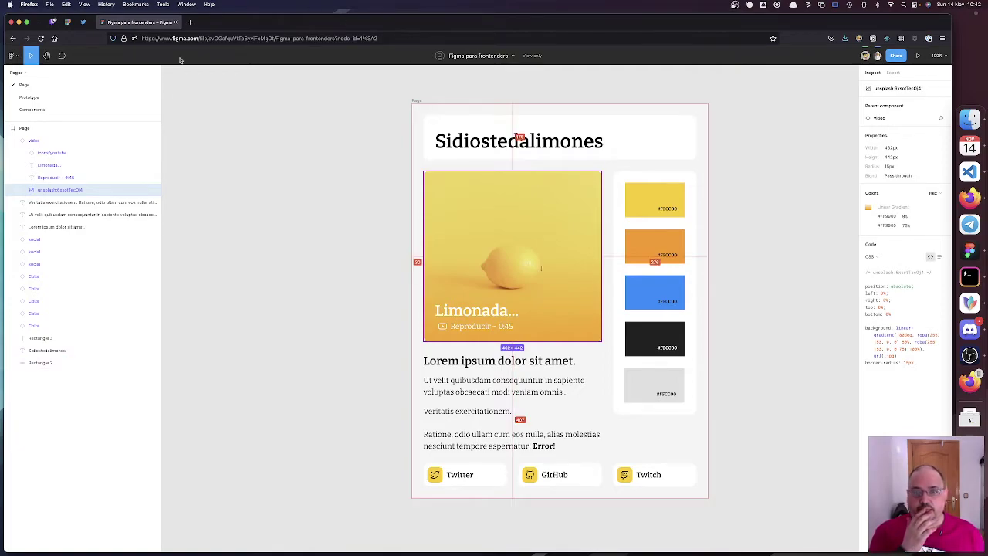
{"action": "left_click", "coordinate": [293, 195]}
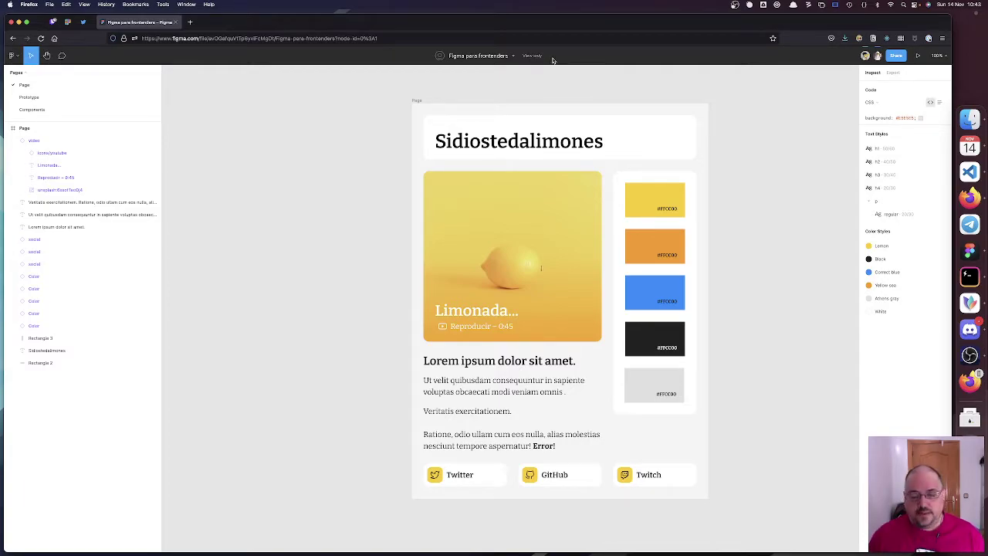
{"action": "key", "text": "ctrl+Right"}
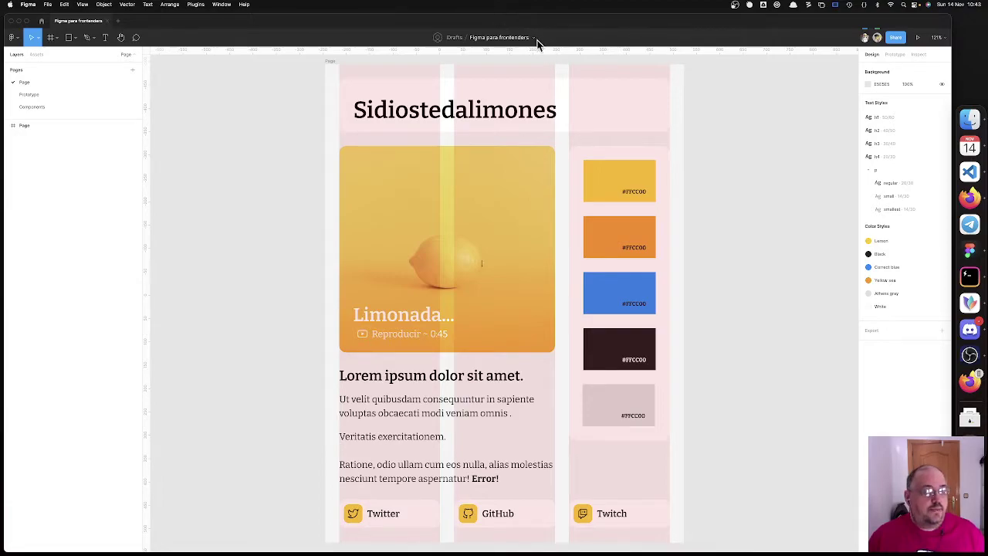
{"action": "key", "text": "ctrl+Left"}
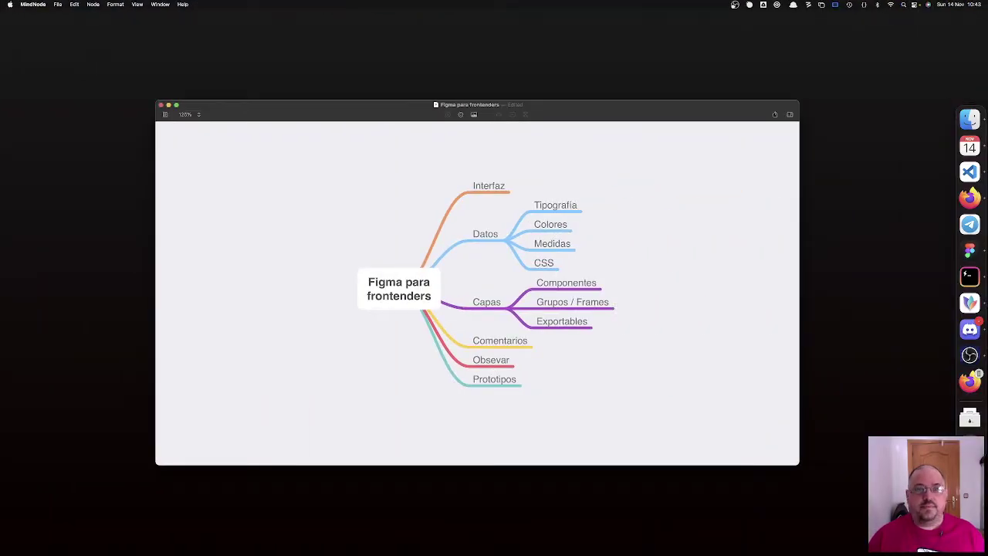
Switch back to the browser's view-only design and collapse the p text style group.
{"action": "key", "text": "ctrl+Left"}
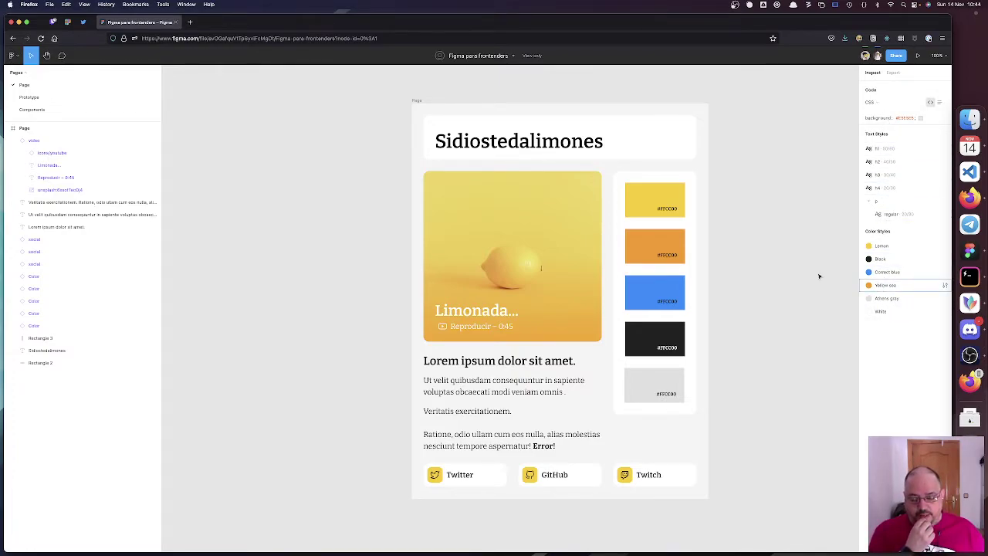
{"action": "mouse_move", "coordinate": [903, 201]}
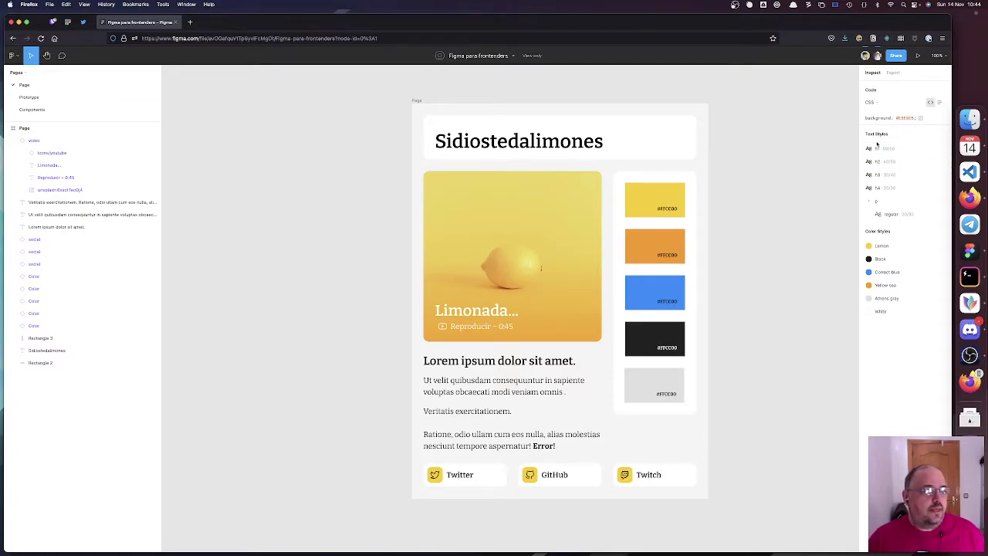
{"action": "left_click", "coordinate": [870, 204]}
Open the h1 text style's details, toggling between the property list and CSS code.
{"action": "left_click", "coordinate": [870, 204]}
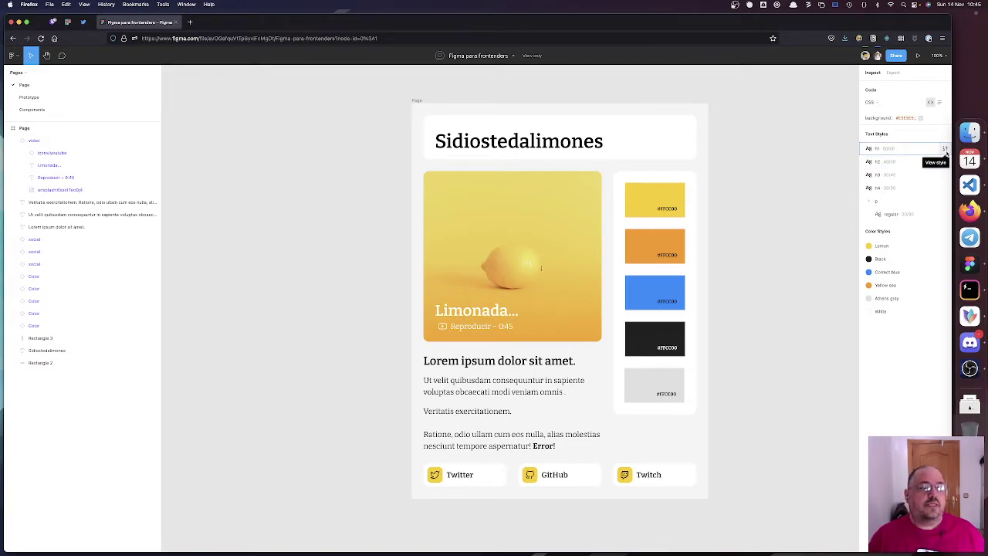
{"action": "left_click", "coordinate": [945, 149]}
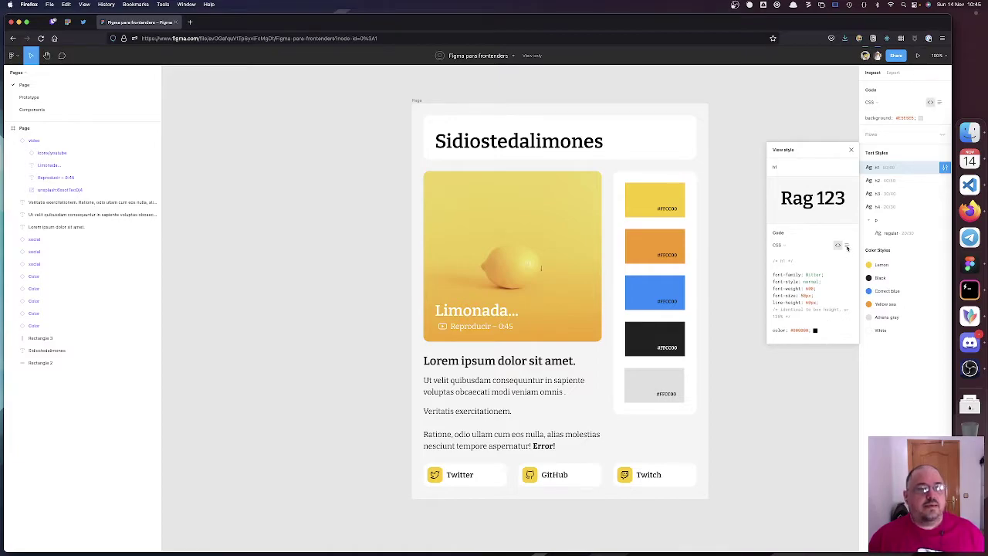
{"action": "left_click", "coordinate": [847, 245]}
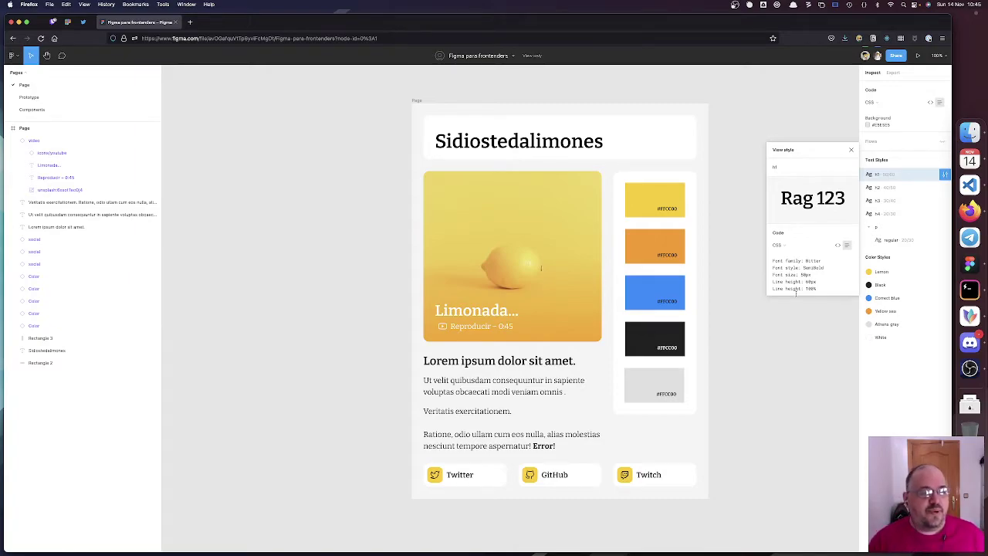
{"action": "left_click", "coordinate": [837, 246]}
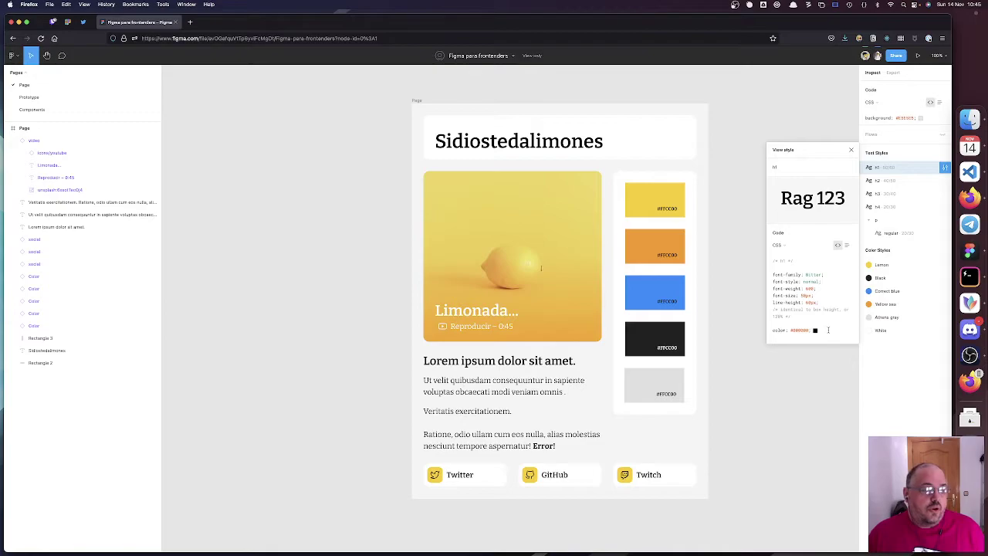
Select h1 CSS lines, including 'font-family: Bitter' and font-size through line-height.
{"action": "left_click_drag", "start_coordinate": [815, 329], "coordinate": [773, 330]}
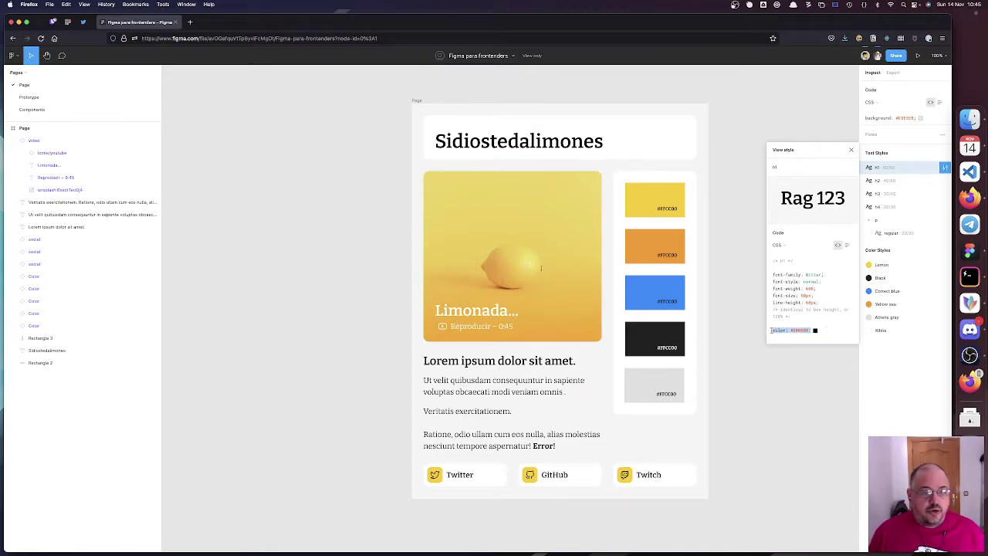
{"action": "left_click_drag", "start_coordinate": [824, 274], "coordinate": [772, 275]}
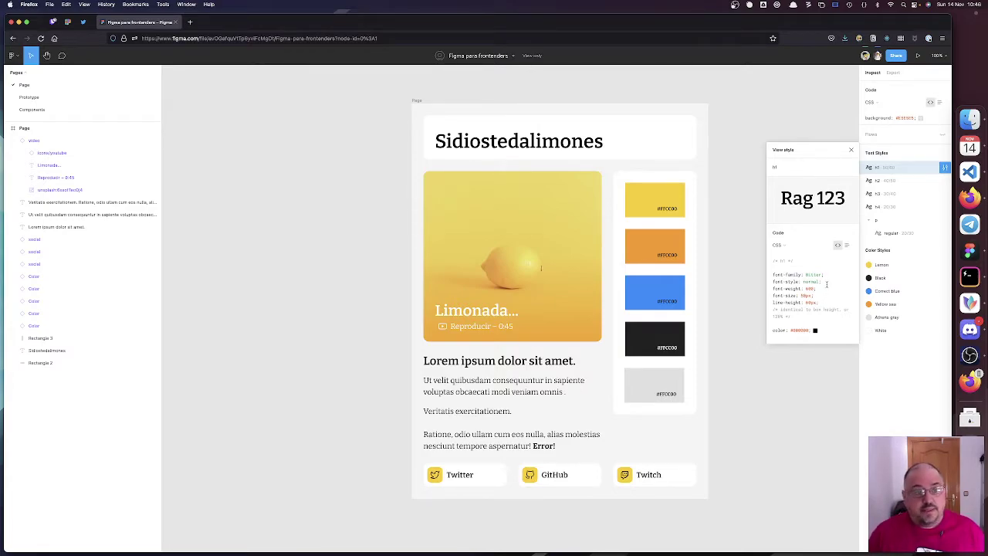
{"action": "left_click_drag", "start_coordinate": [826, 274], "coordinate": [772, 272]}
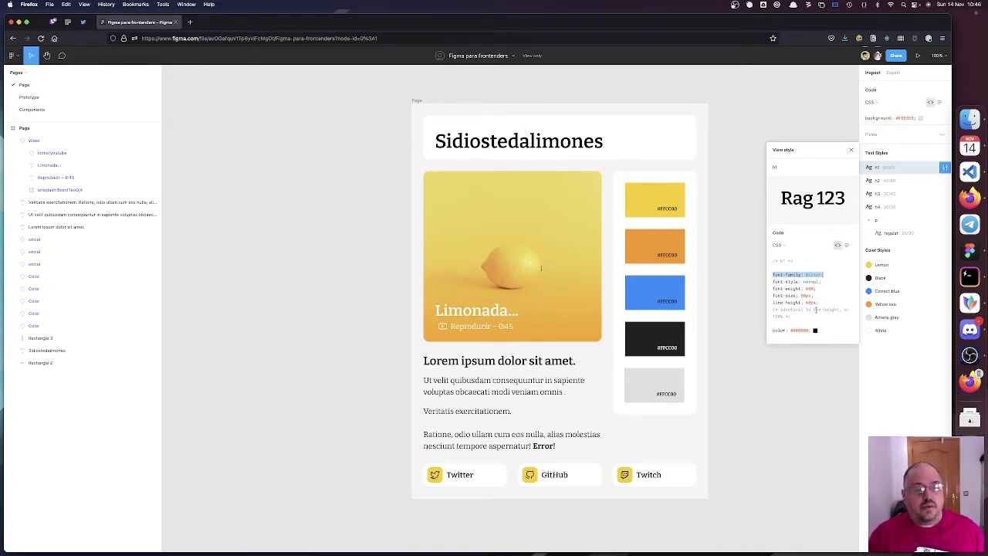
{"action": "left_click_drag", "start_coordinate": [789, 316], "coordinate": [772, 277]}
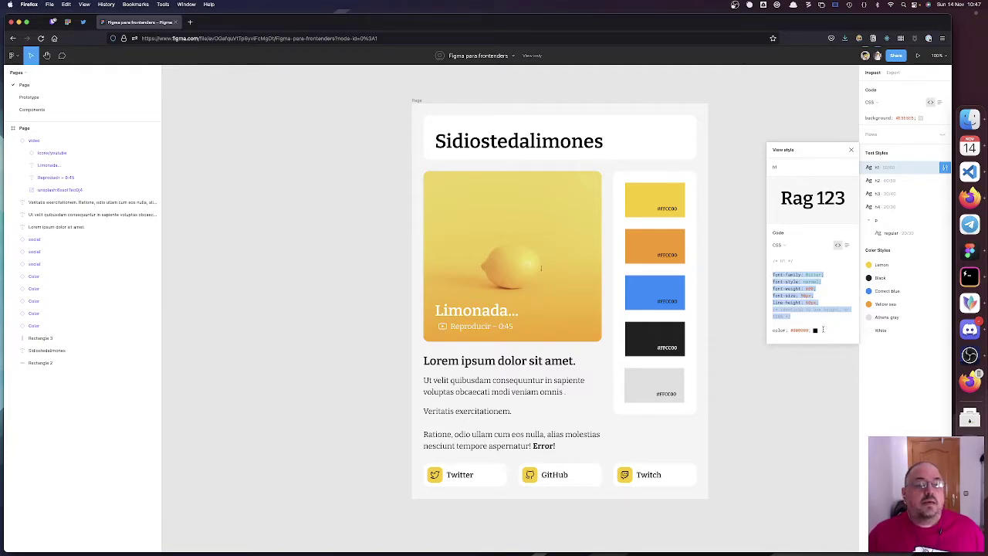
{"action": "mouse_move", "coordinate": [904, 264]}
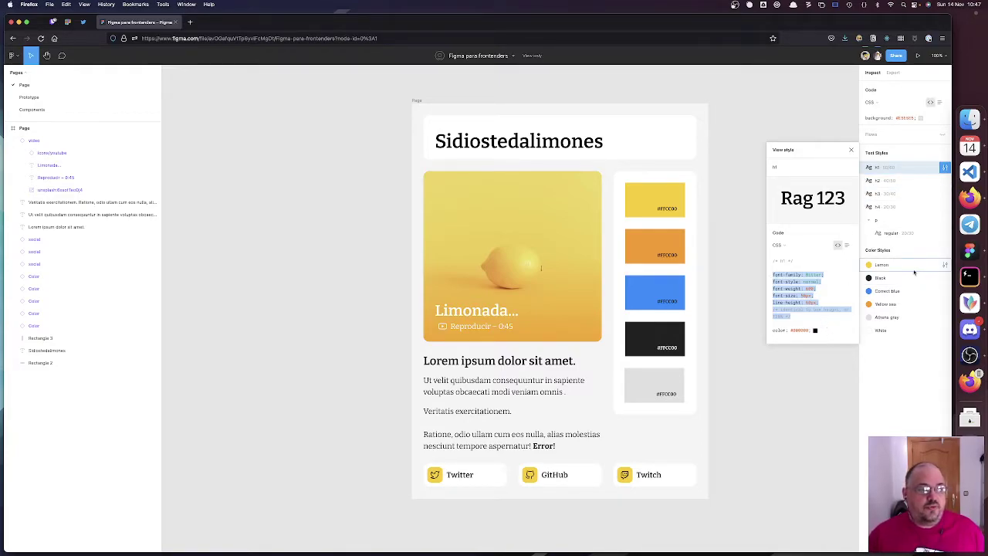
View the Lemon colour style as iOS, then Android code, ending on CSS background #FFCC00.
{"action": "left_click", "coordinate": [945, 265]}
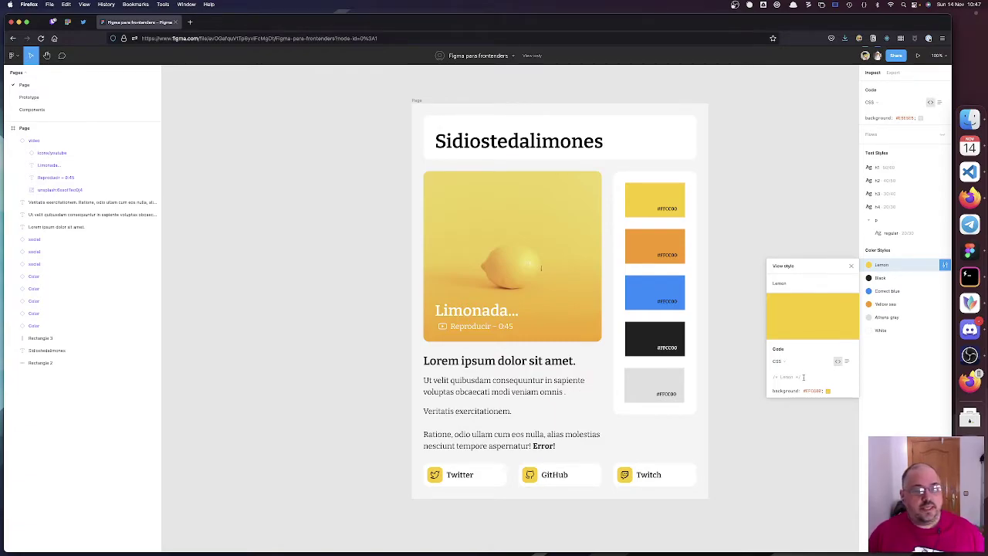
{"action": "left_click", "coordinate": [787, 361]}
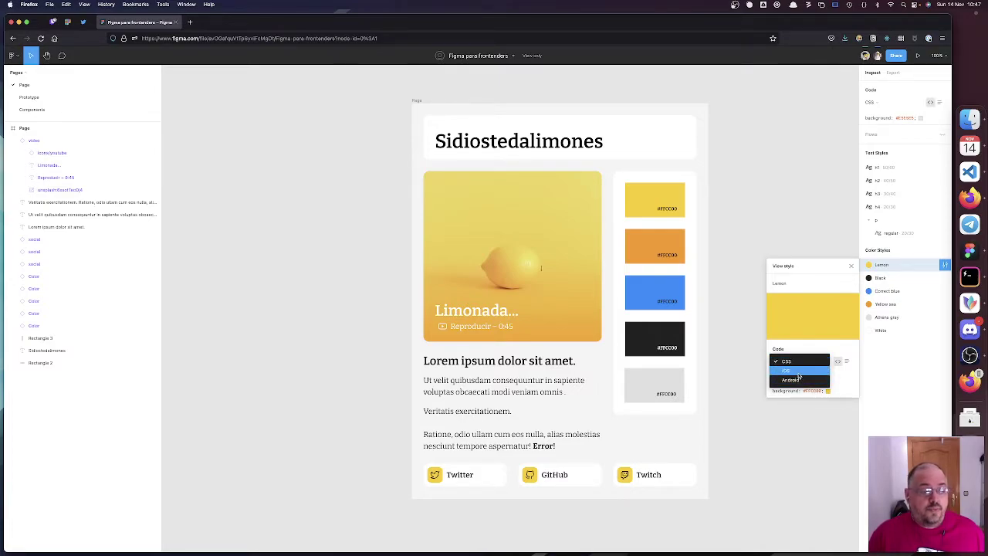
{"action": "left_click", "coordinate": [796, 372]}
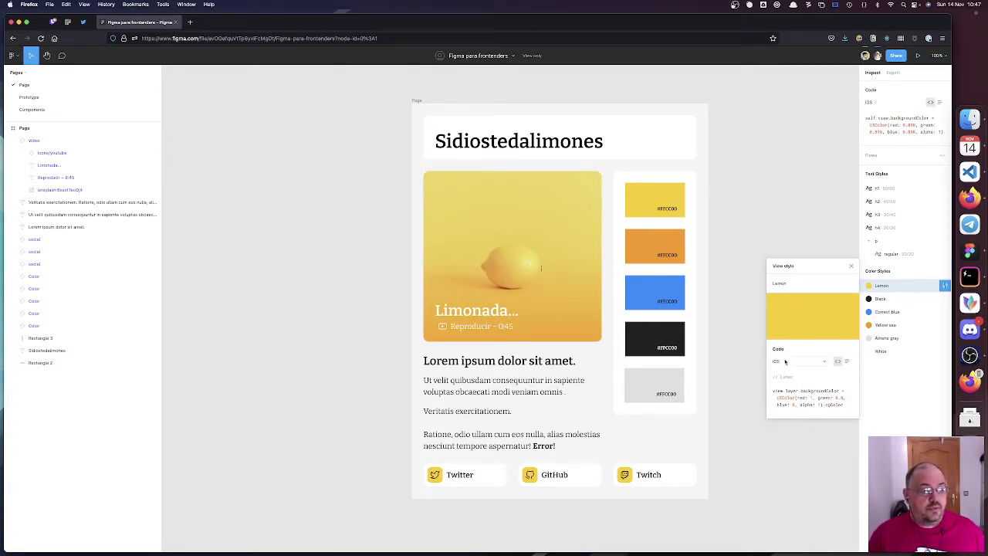
{"action": "left_click", "coordinate": [785, 362]}
{"action": "left_click", "coordinate": [786, 370]}
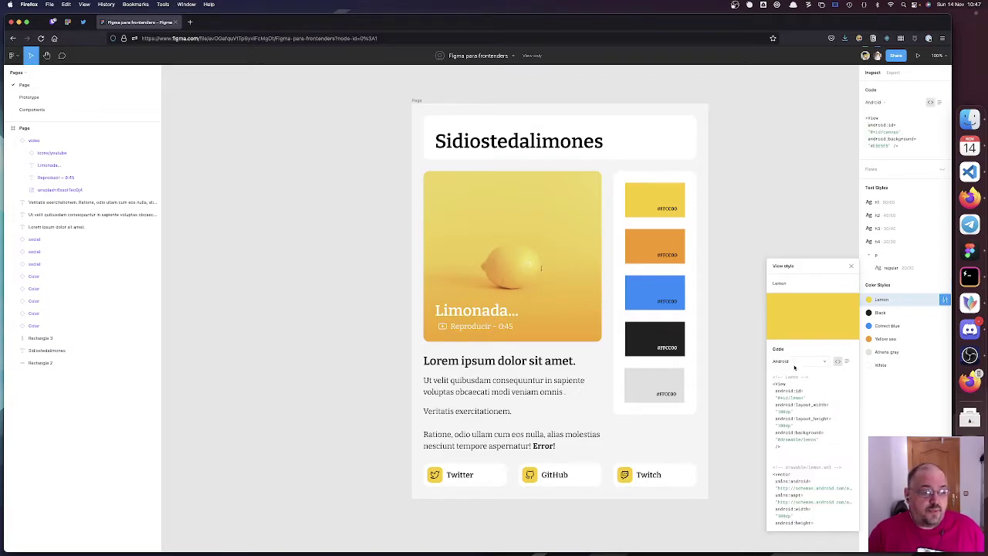
{"action": "left_click", "coordinate": [795, 367]}
{"action": "left_click", "coordinate": [791, 342]}
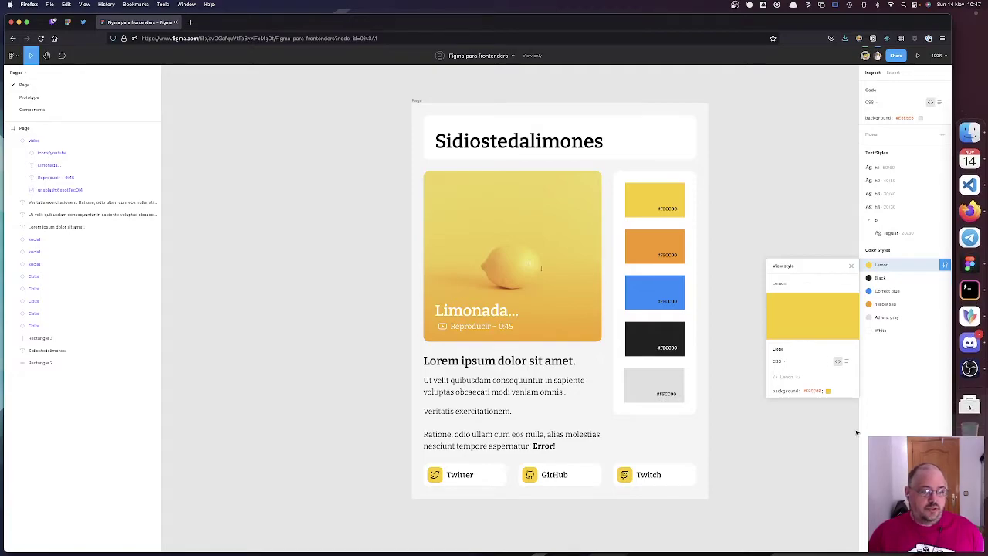
Dismiss the style popup, check the yellow #FFCC00 swatch, then select the 437×60 Sidiostedalimones heading.
{"action": "left_click", "coordinate": [795, 468]}
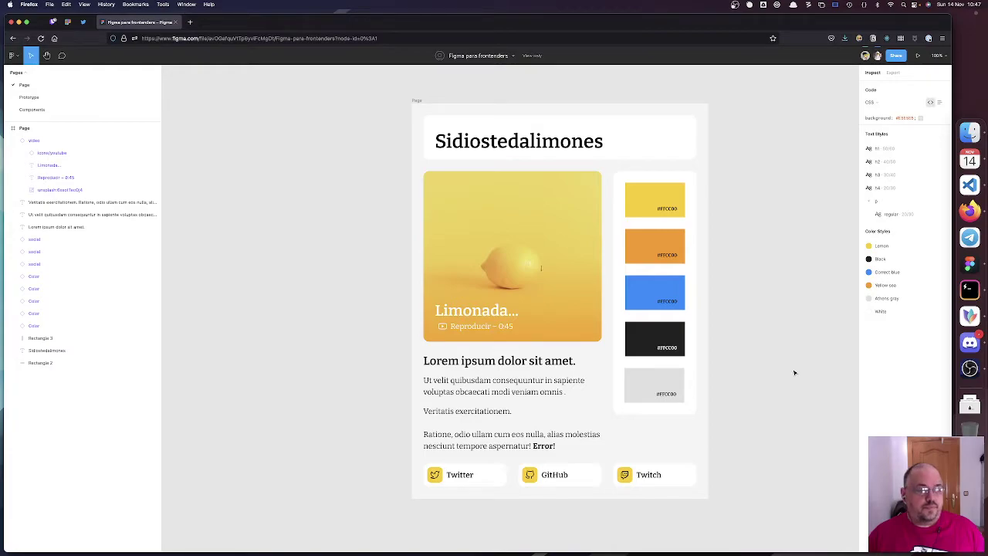
{"action": "left_click", "coordinate": [652, 200]}
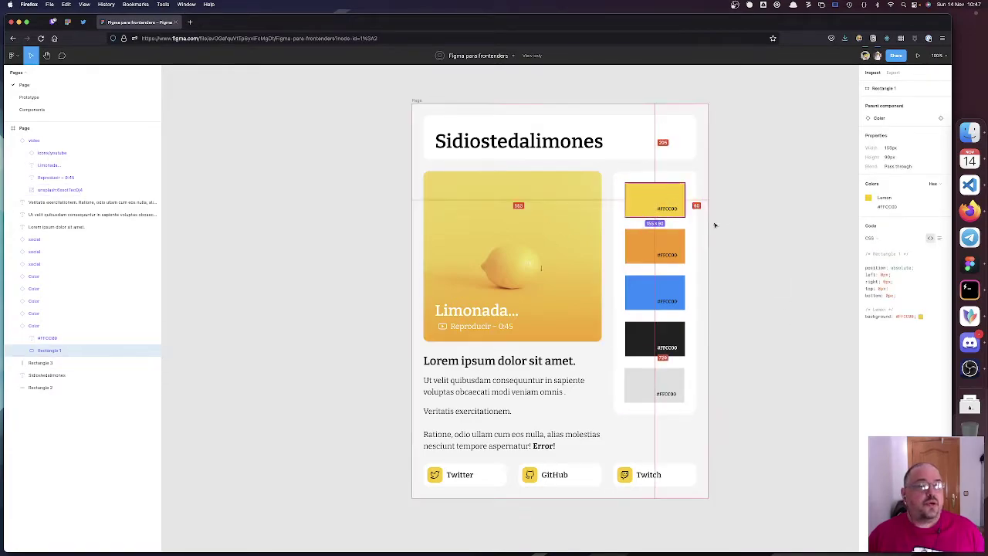
{"action": "left_click", "coordinate": [765, 241]}
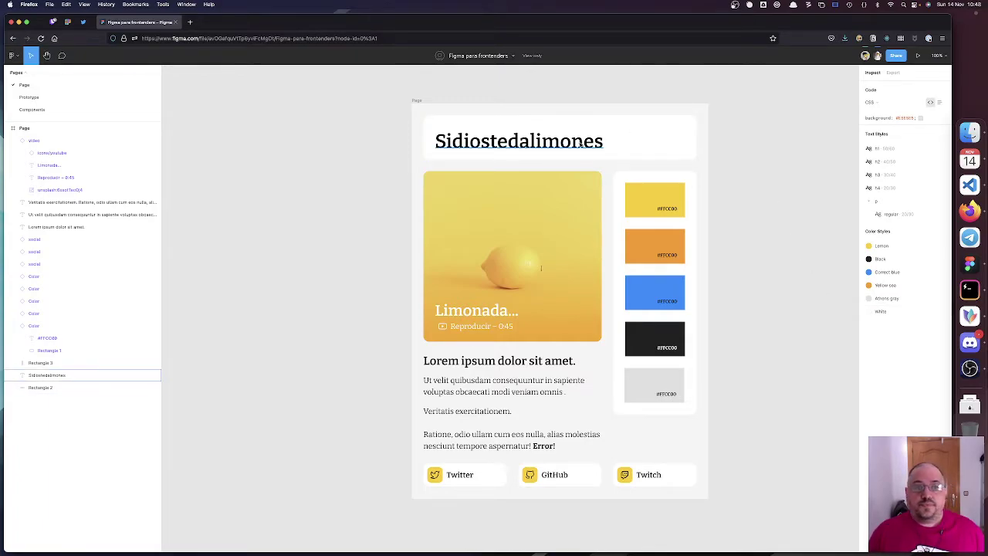
{"action": "left_click", "coordinate": [580, 145]}
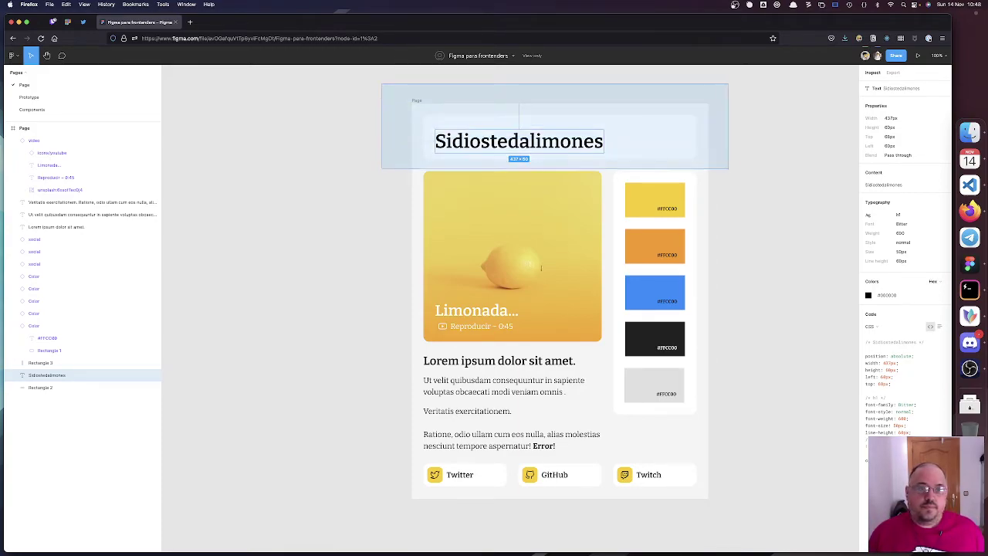
Zoom into the heading and highlight its position, width, height, left and top CSS lines.
{"action": "left_click_drag", "start_coordinate": [381, 84], "coordinate": [733, 171]}
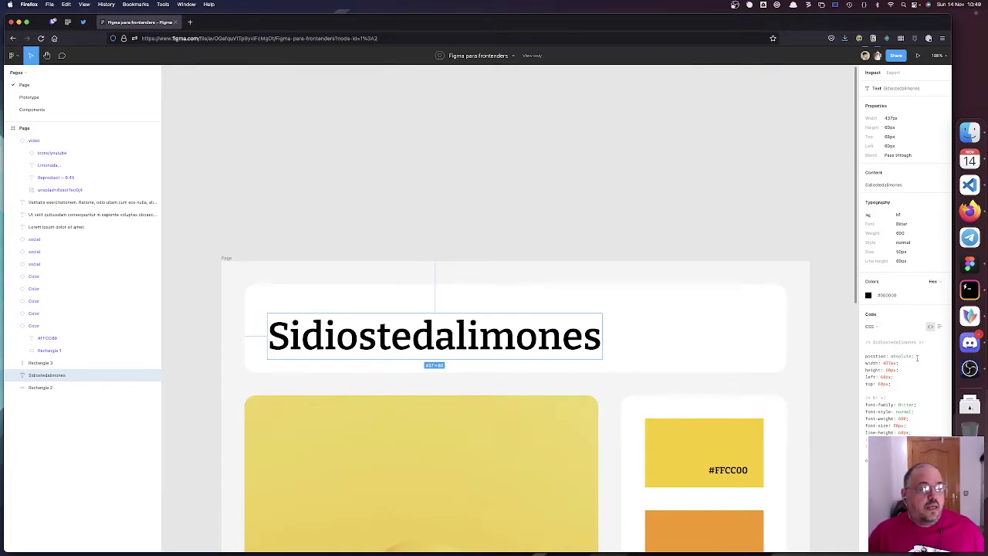
{"action": "left_click_drag", "start_coordinate": [914, 356], "coordinate": [864, 355]}
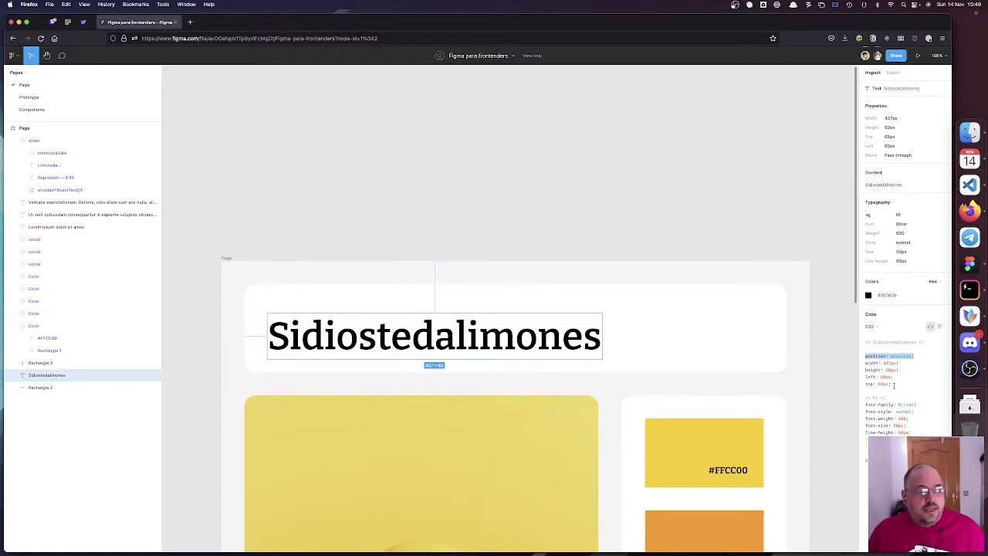
{"action": "left_click_drag", "start_coordinate": [894, 385], "coordinate": [863, 357]}
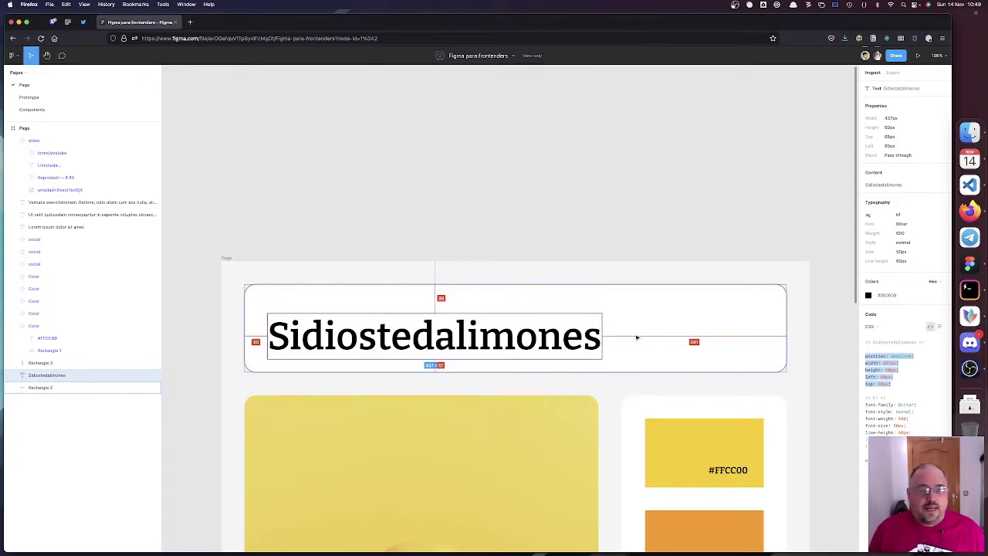
Reselect the Sidiostedalimones heading and scroll through its h1 Bitter, #000000 typography details.
{"action": "left_click", "coordinate": [612, 217]}
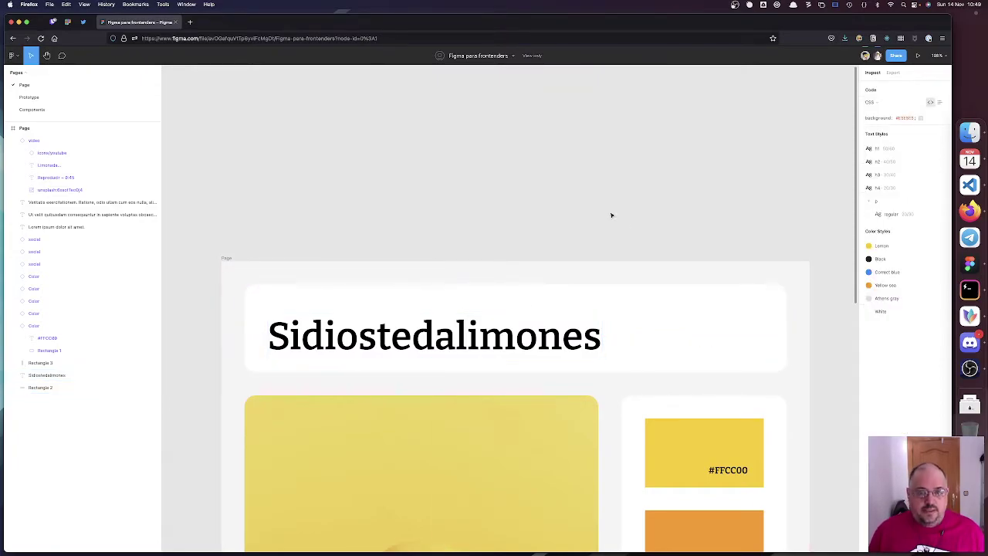
{"action": "left_click", "coordinate": [524, 339]}
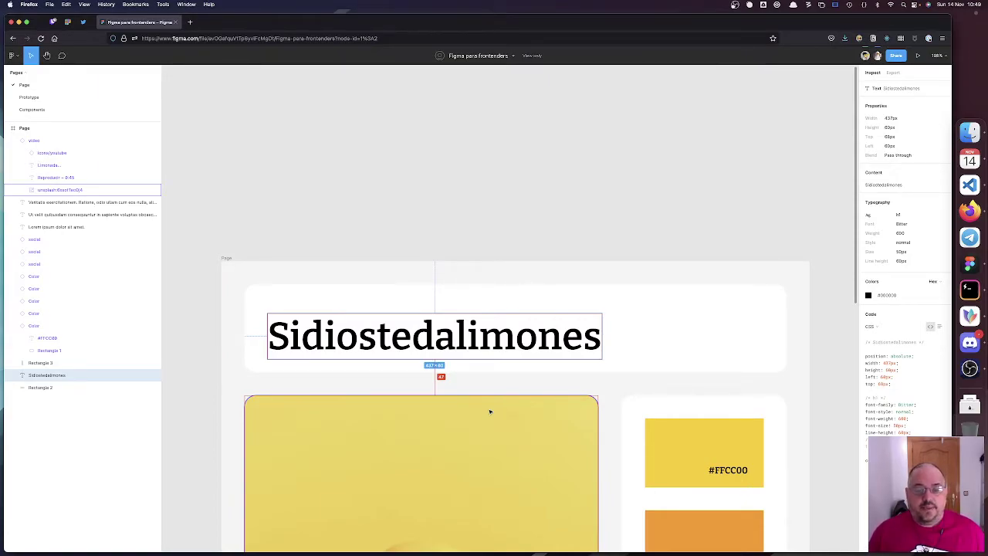
{"action": "scroll", "coordinate": [440, 411], "scroll_direction": "down", "scroll_amount": 1}
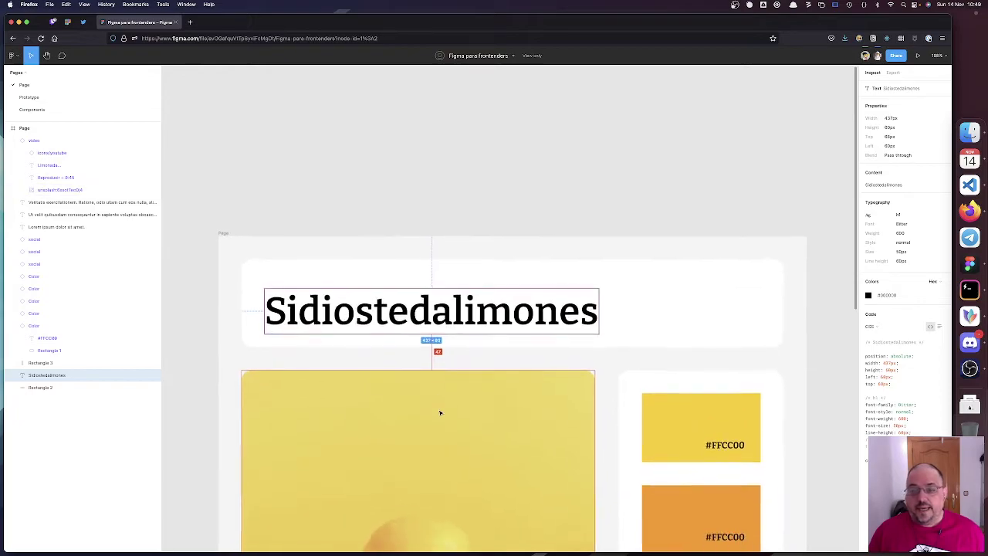
{"action": "scroll", "coordinate": [440, 412], "scroll_direction": "down", "scroll_amount": 4}
{"action": "scroll", "coordinate": [441, 412], "scroll_direction": "down", "scroll_amount": 1}
{"action": "scroll", "coordinate": [452, 395], "scroll_direction": "down", "scroll_amount": 2}
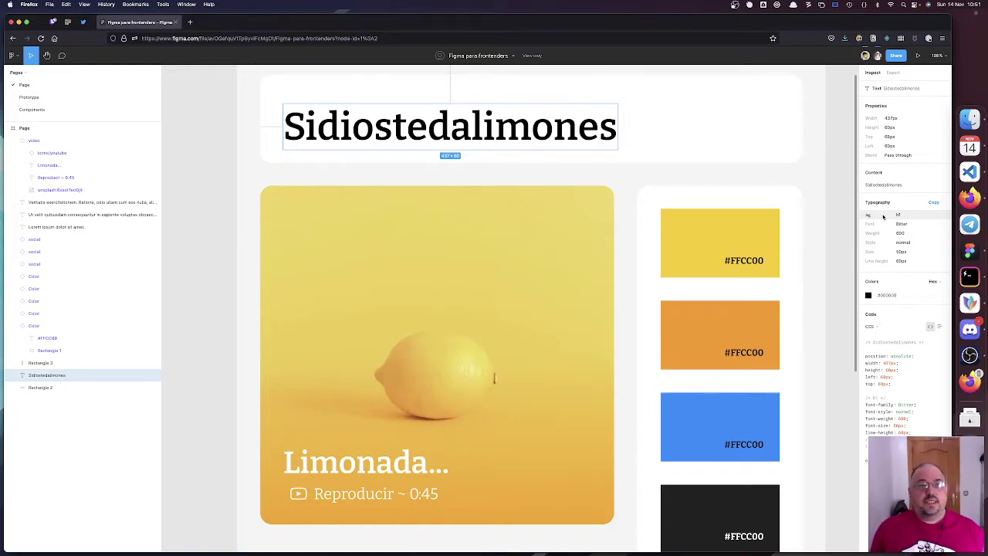
Inspect the Sidiostedalimones title's text properties.
{"action": "left_click", "coordinate": [826, 185]}
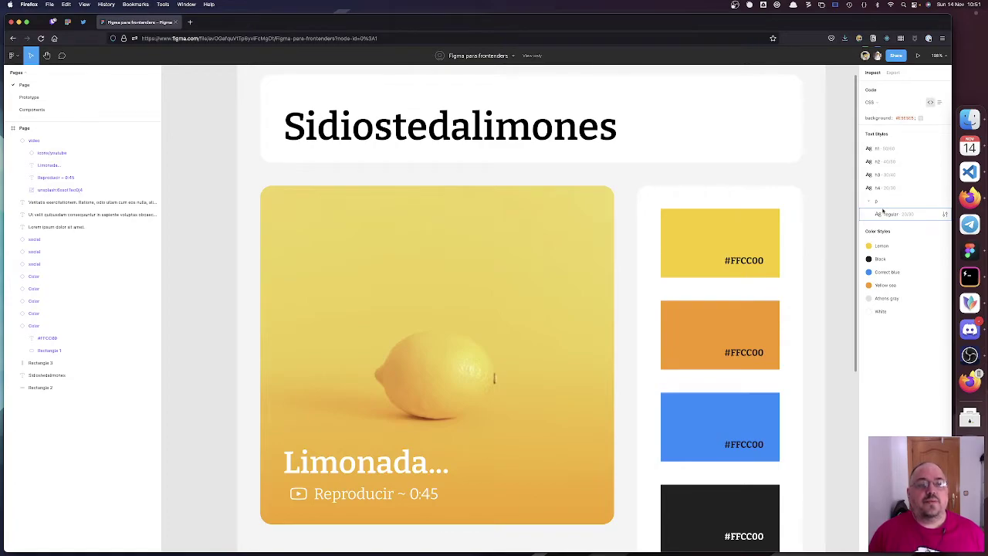
{"action": "left_click", "coordinate": [578, 140]}
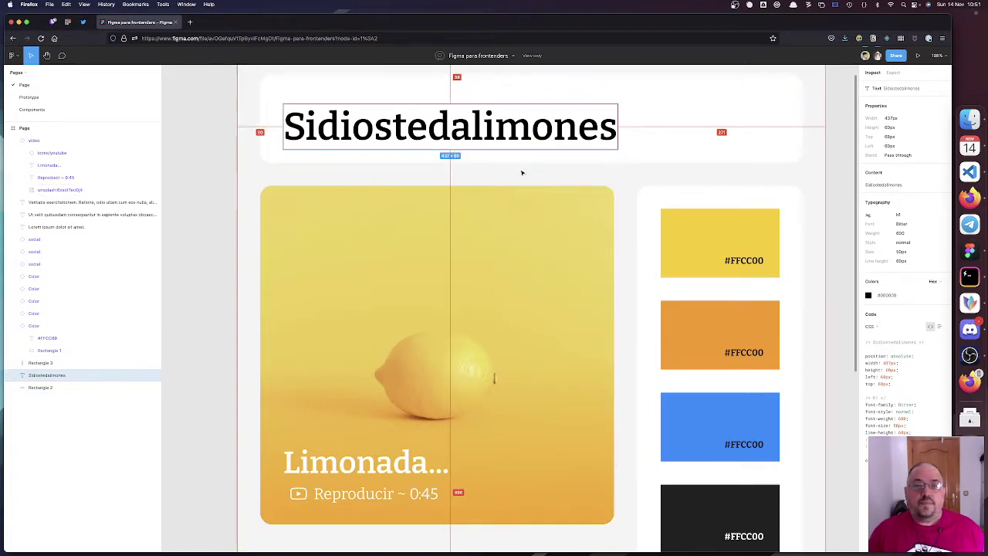
{"action": "scroll", "coordinate": [539, 205], "scroll_direction": "up", "scroll_amount": 2}
{"action": "scroll", "coordinate": [539, 204], "scroll_direction": "up", "scroll_amount": 1}
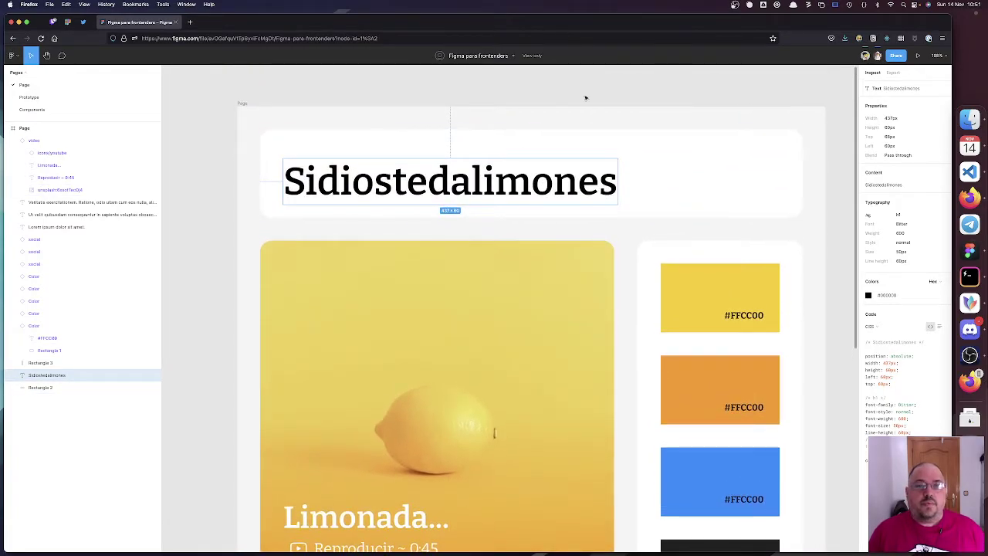
Inspect Rectangle 2, the 700×115 white header box with 15 px radius.
{"action": "left_click", "coordinate": [366, 144]}
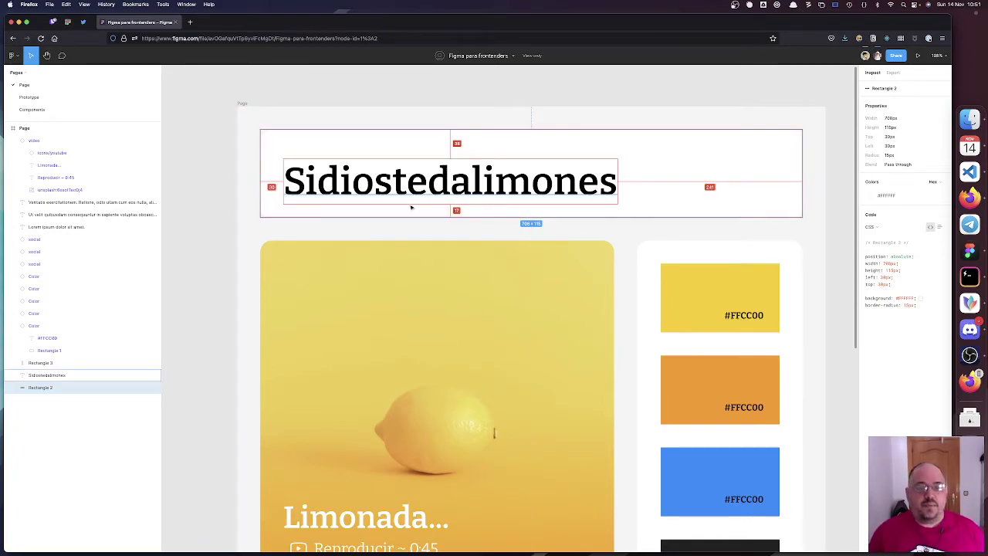
{"action": "scroll", "coordinate": [410, 205], "scroll_direction": "down", "scroll_amount": 1}
{"action": "scroll", "coordinate": [412, 207], "scroll_direction": "down", "scroll_amount": 4}
{"action": "scroll", "coordinate": [411, 207], "scroll_direction": "down", "scroll_amount": 1}
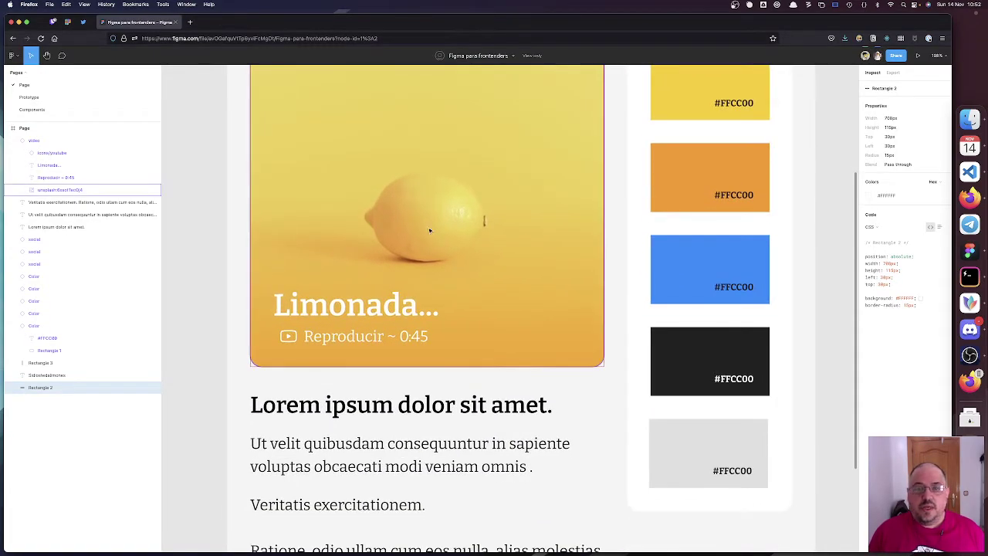
Inspect the video card's lemon image, Reproducir caption, Limonada text and the 40×40 source_icons_youtube 1 frame.
{"action": "left_click", "coordinate": [430, 231]}
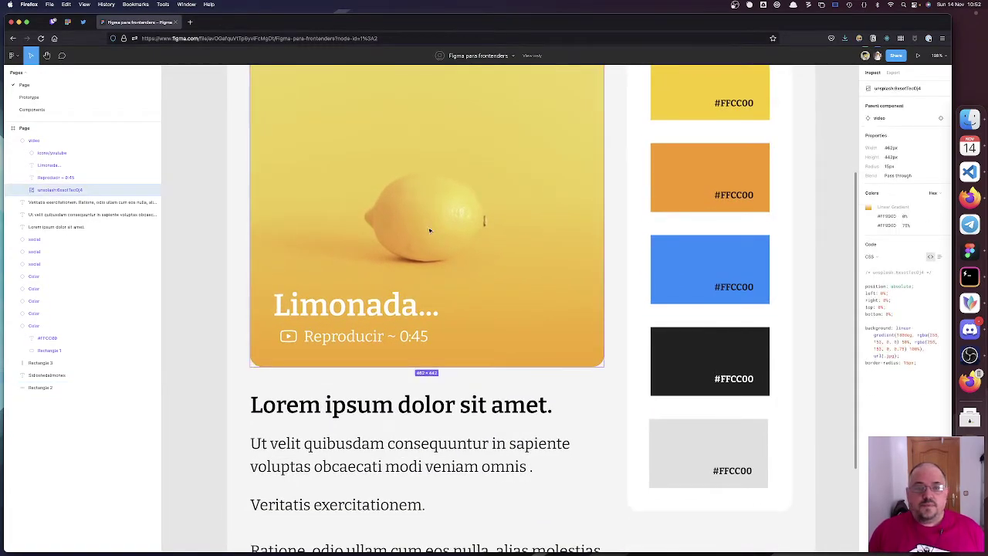
{"action": "left_click", "coordinate": [413, 338]}
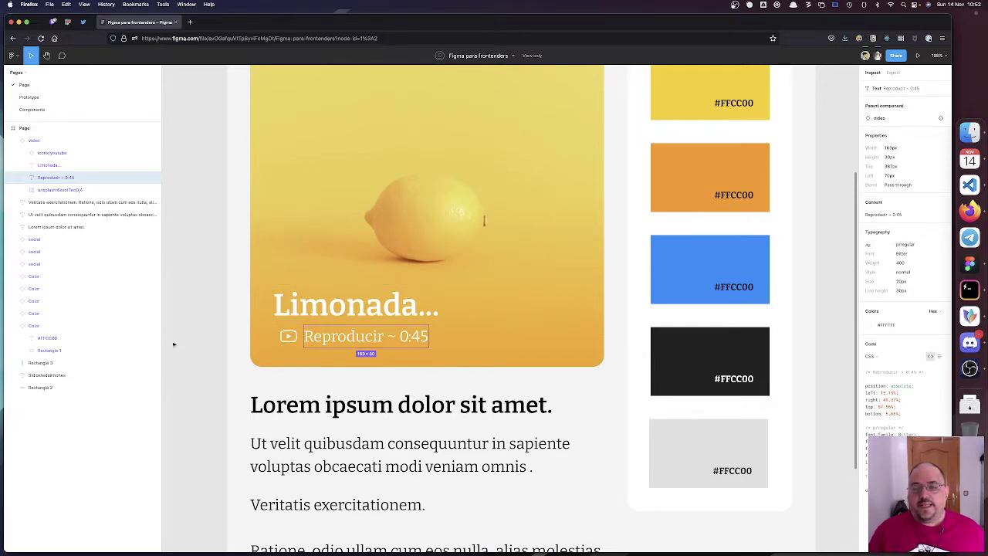
{"action": "left_click", "coordinate": [291, 345]}
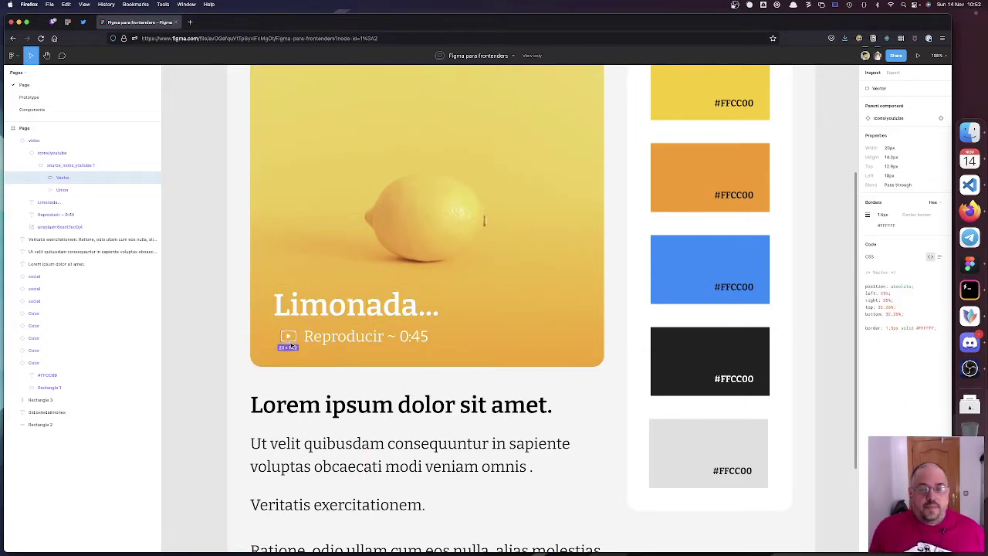
{"action": "left_click", "coordinate": [311, 317]}
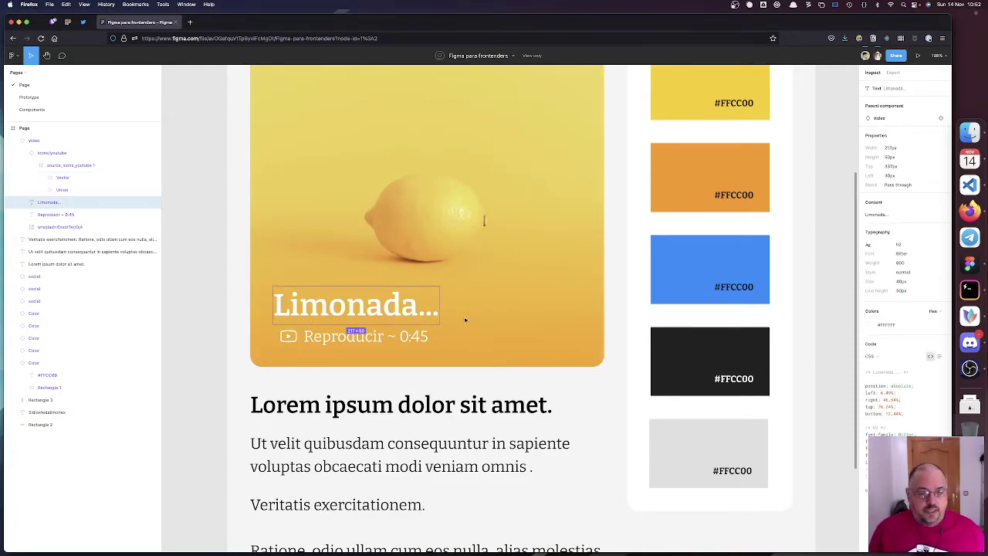
{"action": "left_click", "coordinate": [677, 343]}
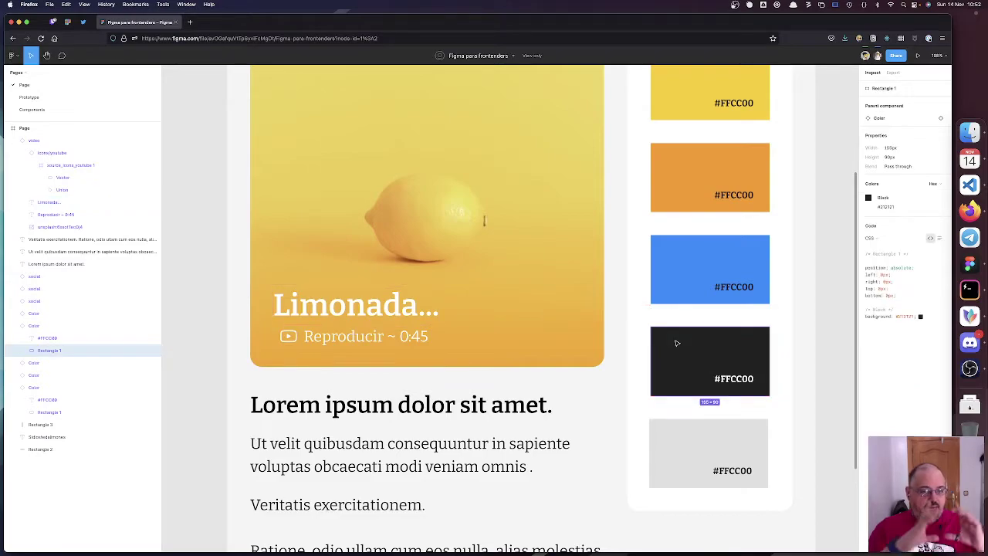
{"action": "left_click", "coordinate": [288, 337]}
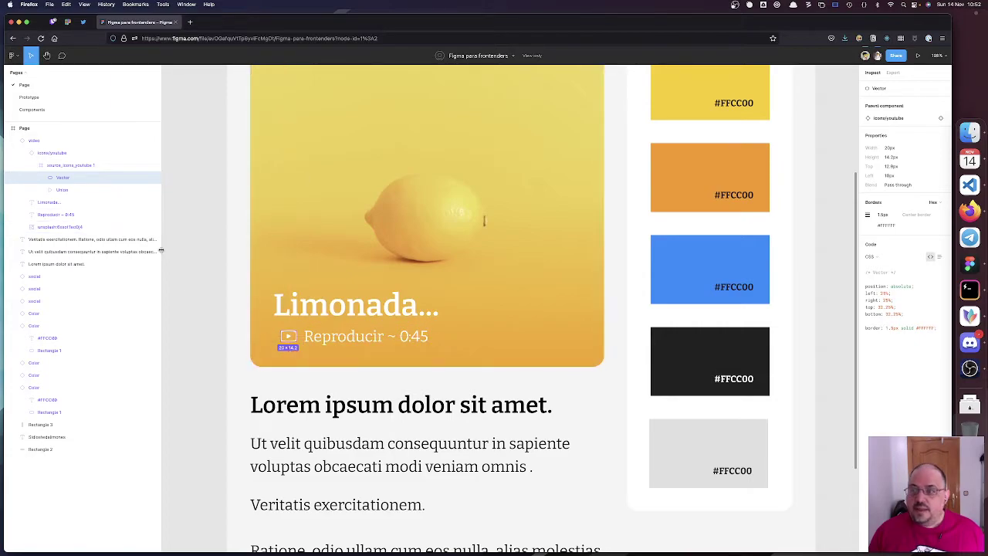
{"action": "left_click", "coordinate": [67, 166]}
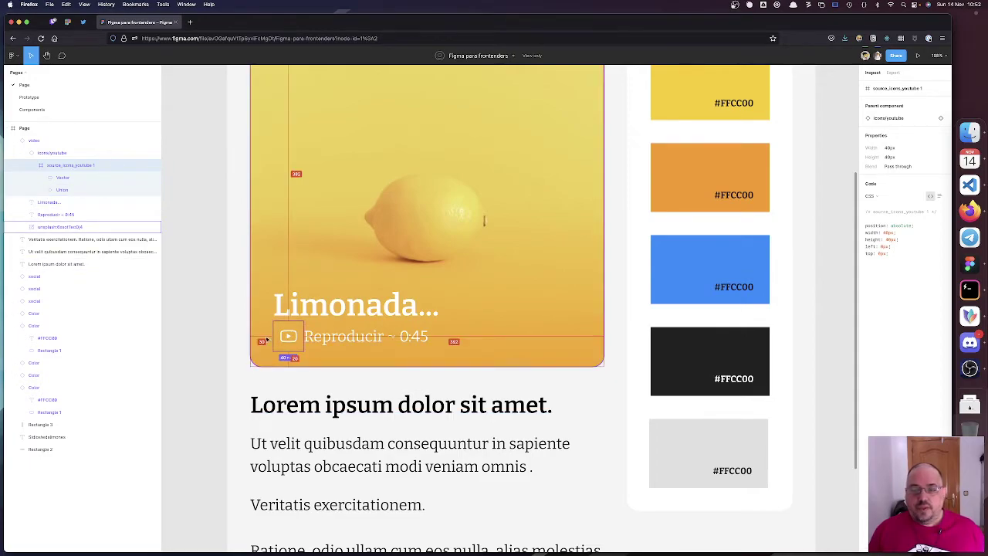
{"action": "key", "text": "ctrl+Right"}
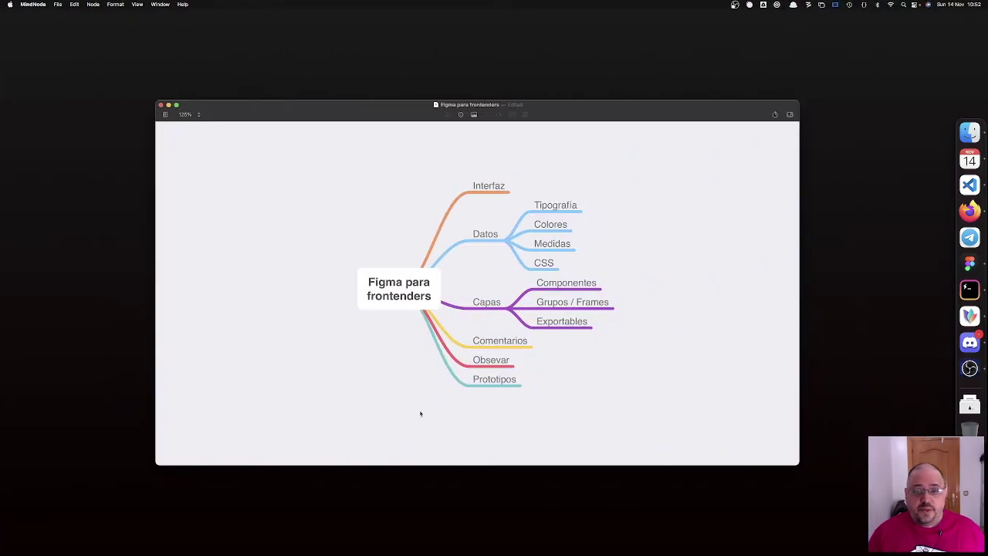
{"action": "key", "text": "ctrl+Left"}
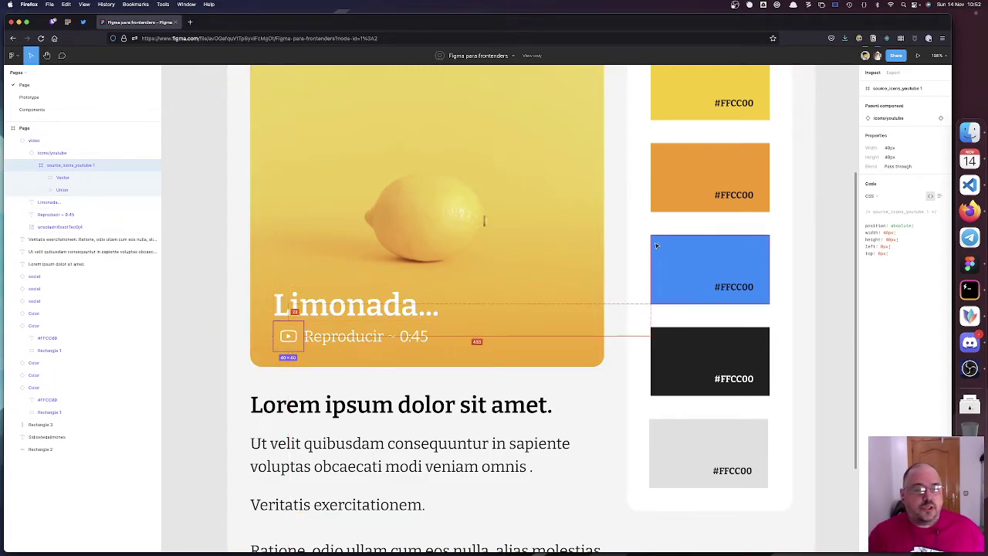
Inspect the blue swatch and Rectangle 3, the 216×630 white card behind the swatches.
{"action": "left_click", "coordinate": [743, 287]}
{"action": "left_click", "coordinate": [696, 260]}
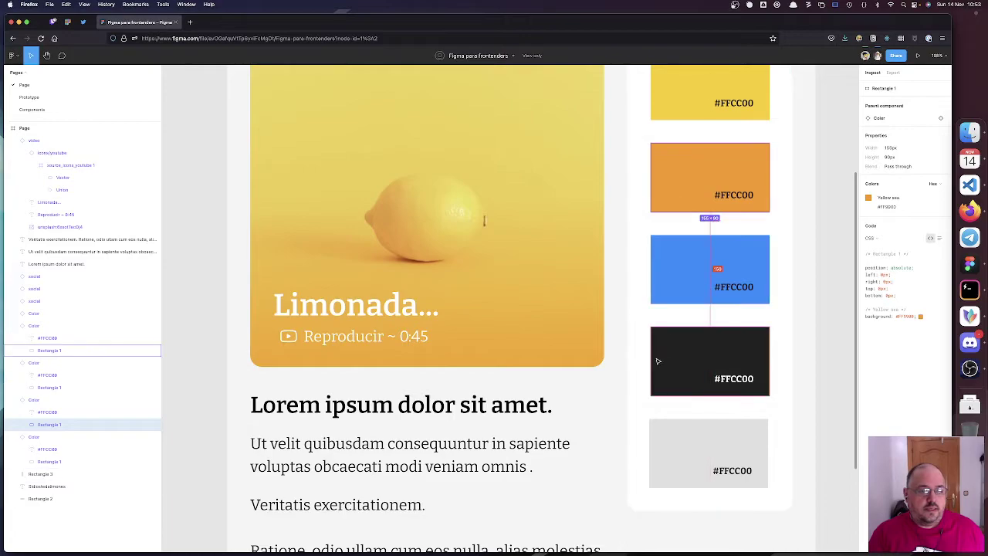
{"action": "left_click", "coordinate": [642, 318]}
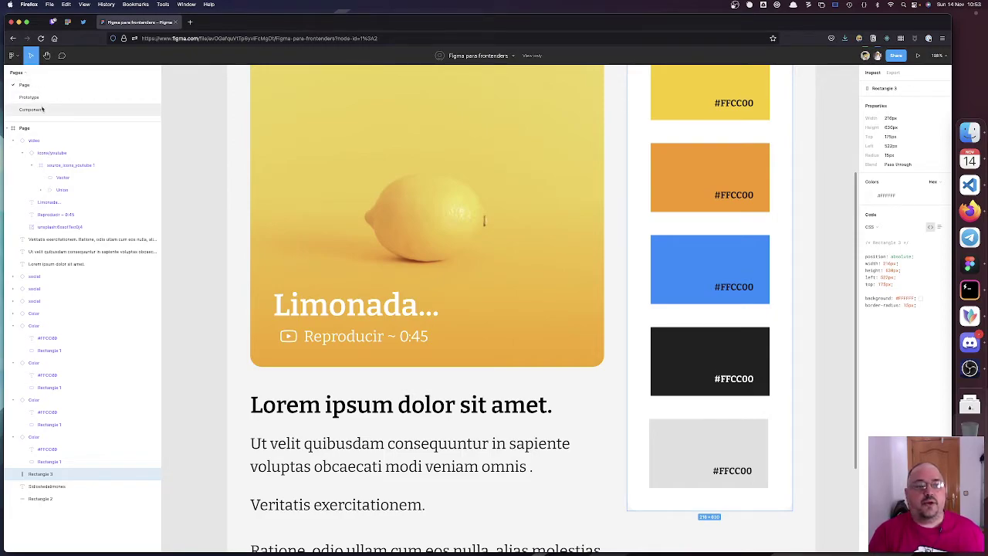
Browse the Components and Prototype pages, then go back to the main Page.
{"action": "left_click", "coordinate": [34, 109]}
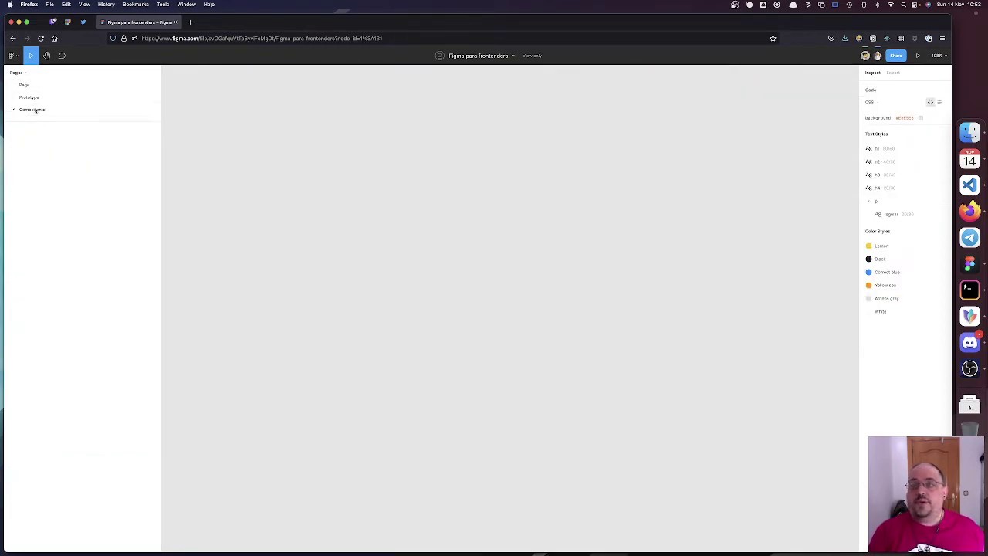
{"action": "scroll", "coordinate": [320, 224], "scroll_direction": "down", "scroll_amount": 5}
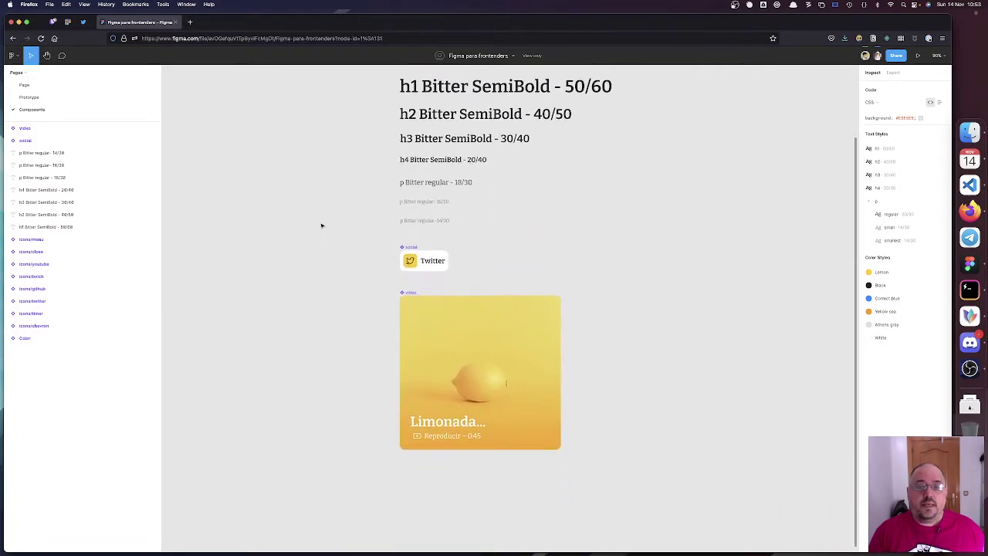
{"action": "left_click", "coordinate": [30, 97]}
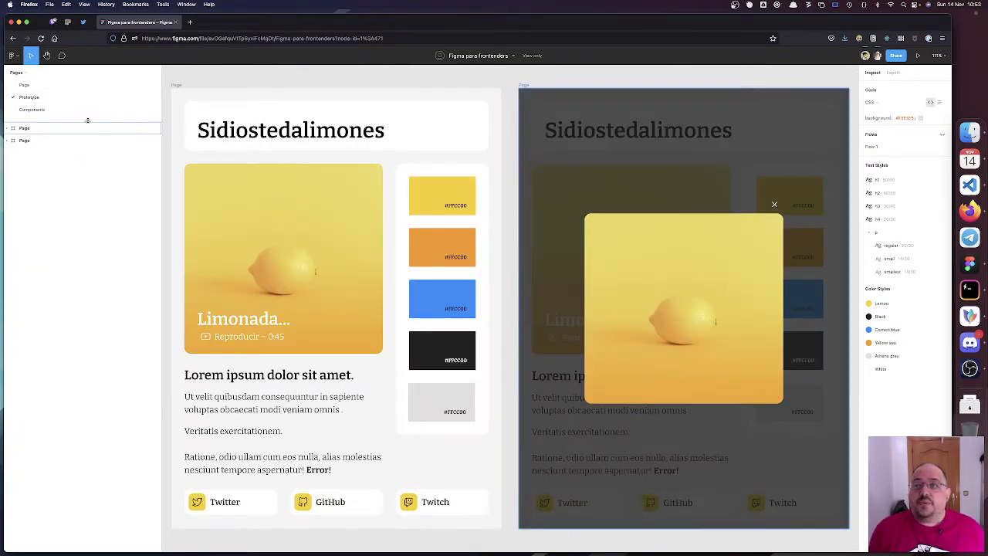
{"action": "left_click", "coordinate": [24, 87]}
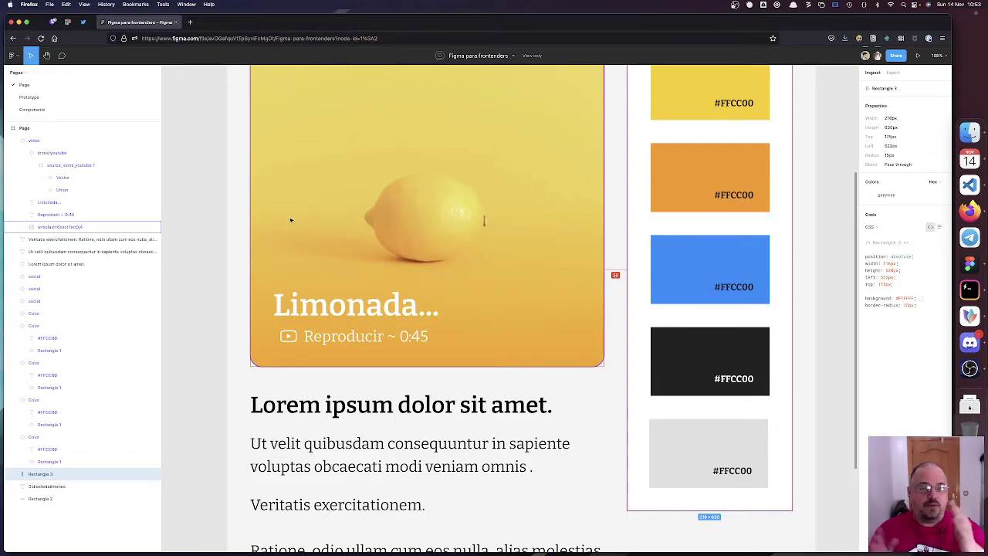
Inspect the title text, lemon image, play icon vector and the YouTube icon's 40×40 frame.
{"action": "scroll", "coordinate": [296, 258], "scroll_direction": "down", "scroll_amount": 2}
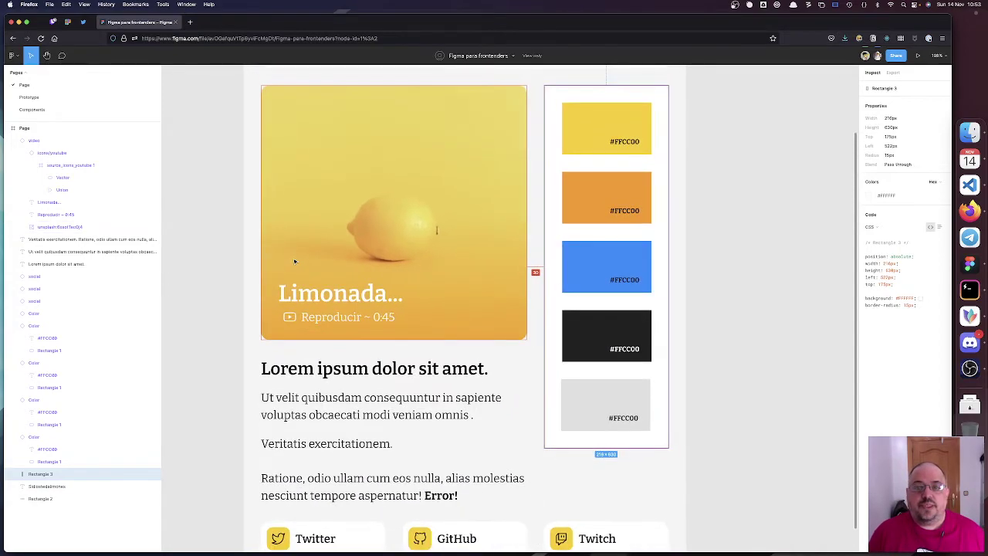
{"action": "scroll", "coordinate": [296, 258], "scroll_direction": "down", "scroll_amount": 2}
{"action": "scroll", "coordinate": [295, 260], "scroll_direction": "down", "scroll_amount": 1}
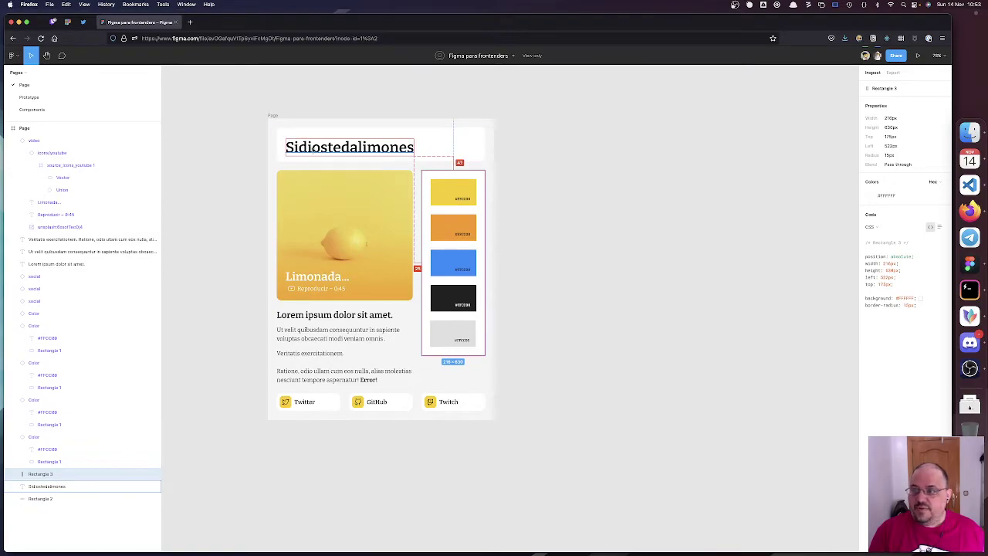
{"action": "left_click", "coordinate": [313, 150]}
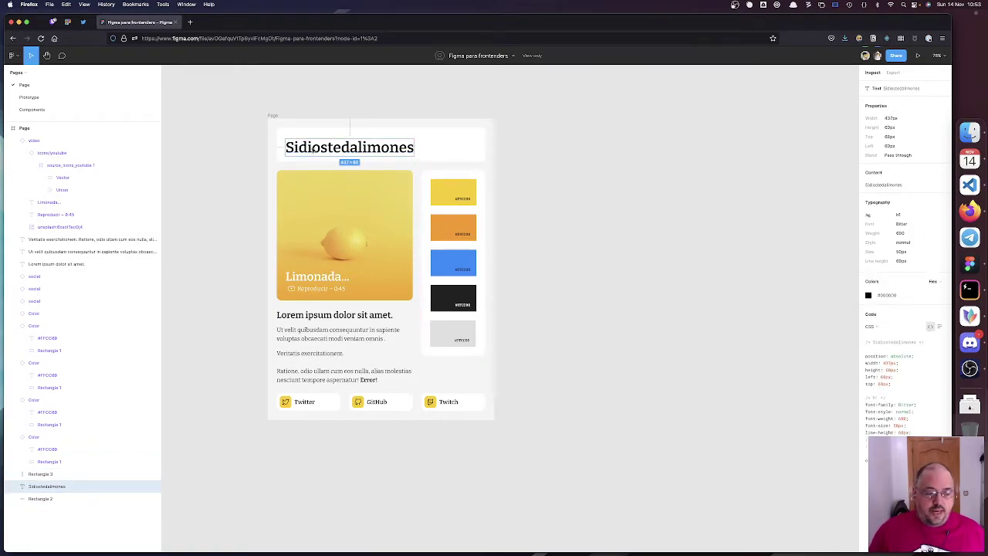
{"action": "left_click", "coordinate": [311, 269]}
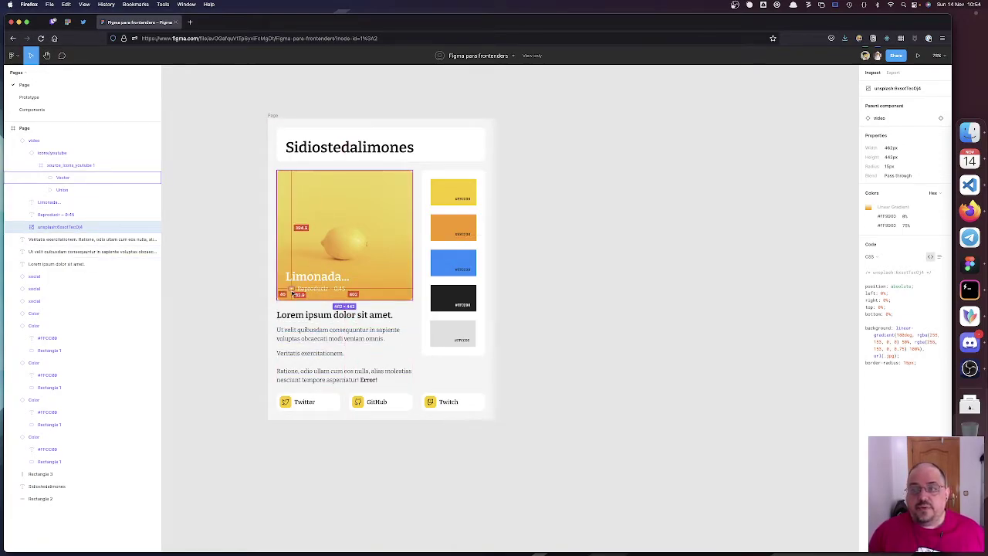
{"action": "left_click", "coordinate": [292, 294]}
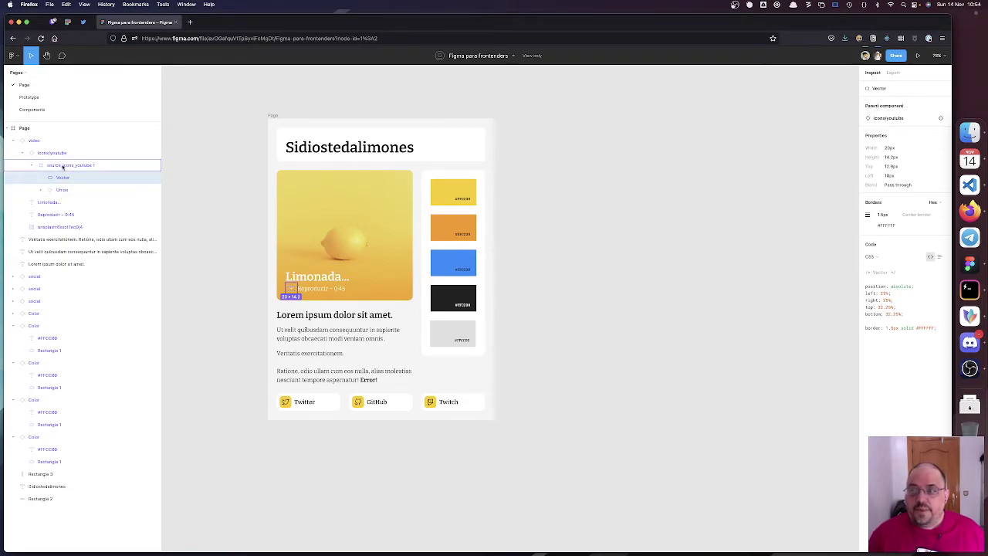
{"action": "left_click", "coordinate": [62, 167]}
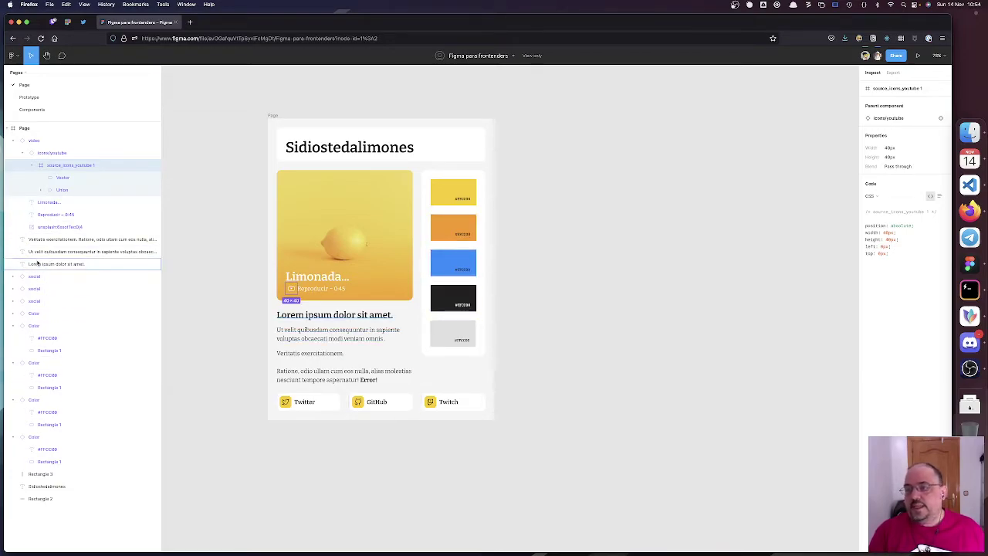
Inspect the Lorem ipsum heading, then the play icon's Vector and 5×5.5 white Union shape.
{"action": "left_click", "coordinate": [37, 264]}
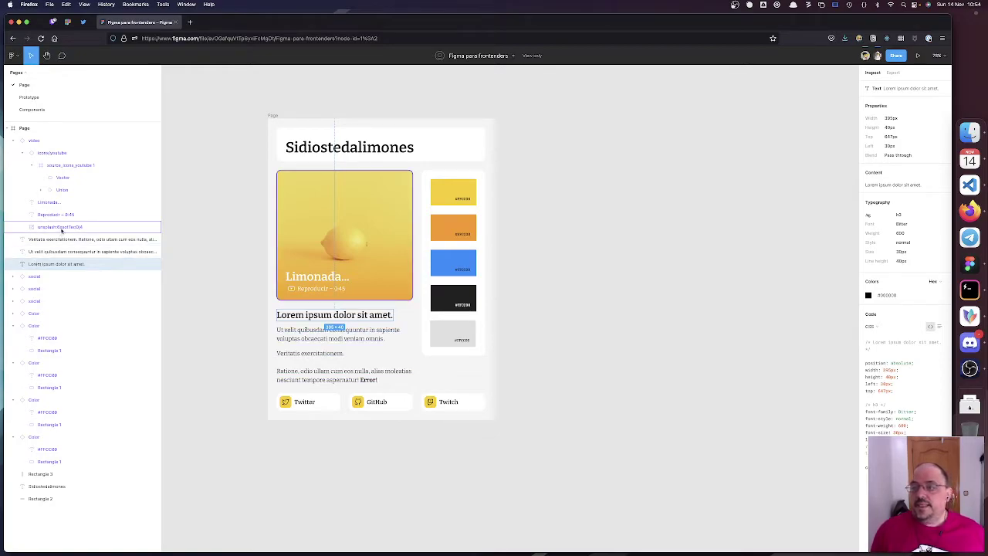
{"action": "left_click", "coordinate": [36, 228]}
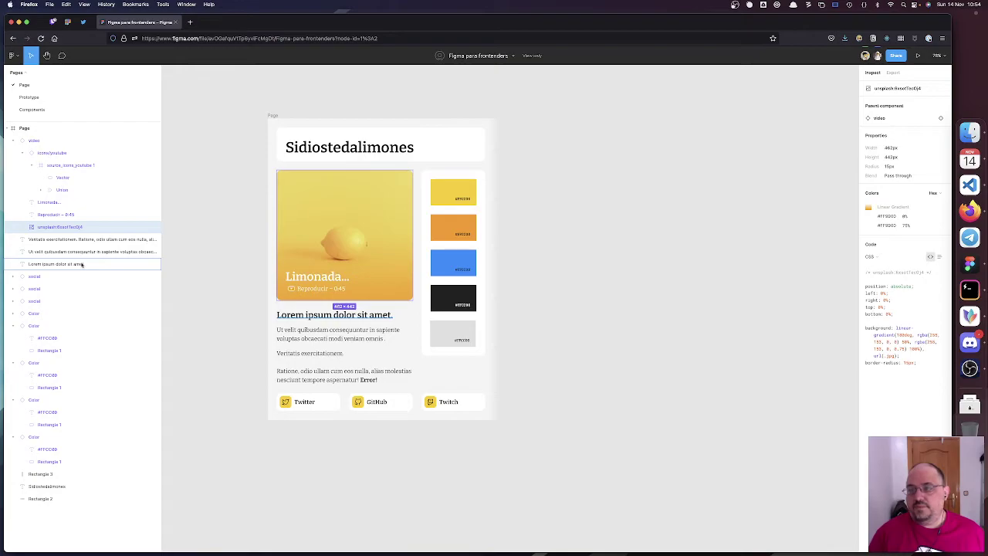
{"action": "left_click", "coordinate": [62, 177]}
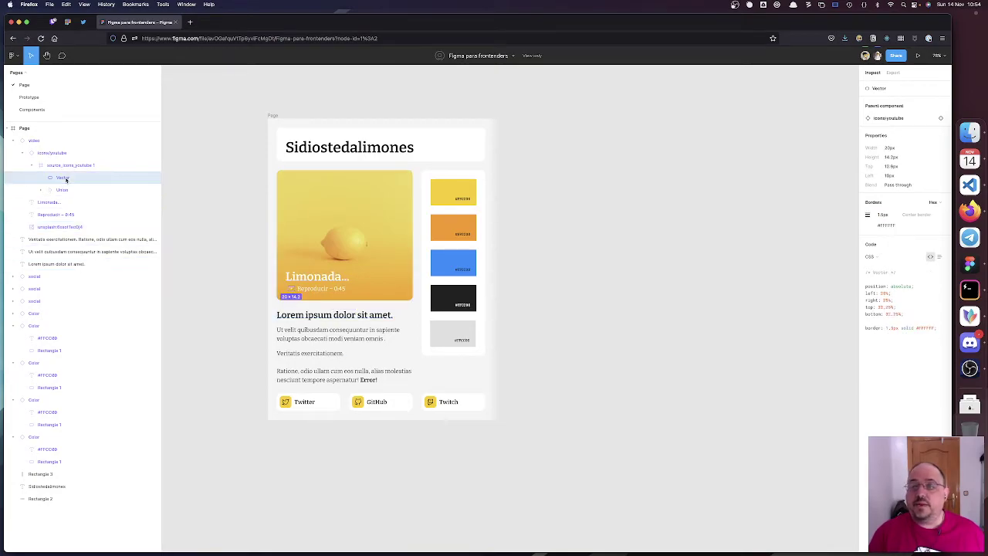
{"action": "left_click", "coordinate": [62, 190]}
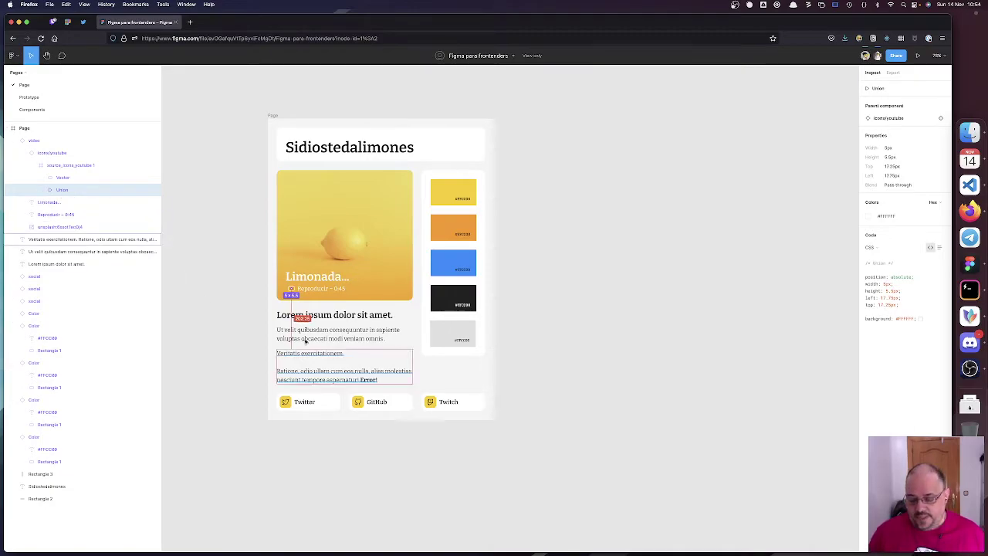
Zoom to the play icon, then inspect its Vector, source_icons_youtube 1 and 40×40 icons/youtube instance.
{"action": "key", "text": "shift+2"}
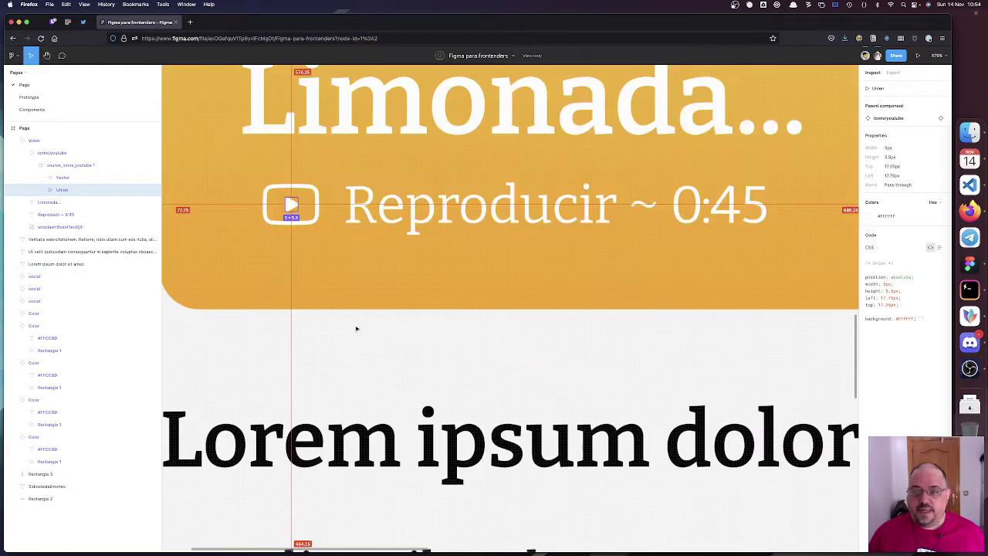
{"action": "left_click", "coordinate": [65, 178]}
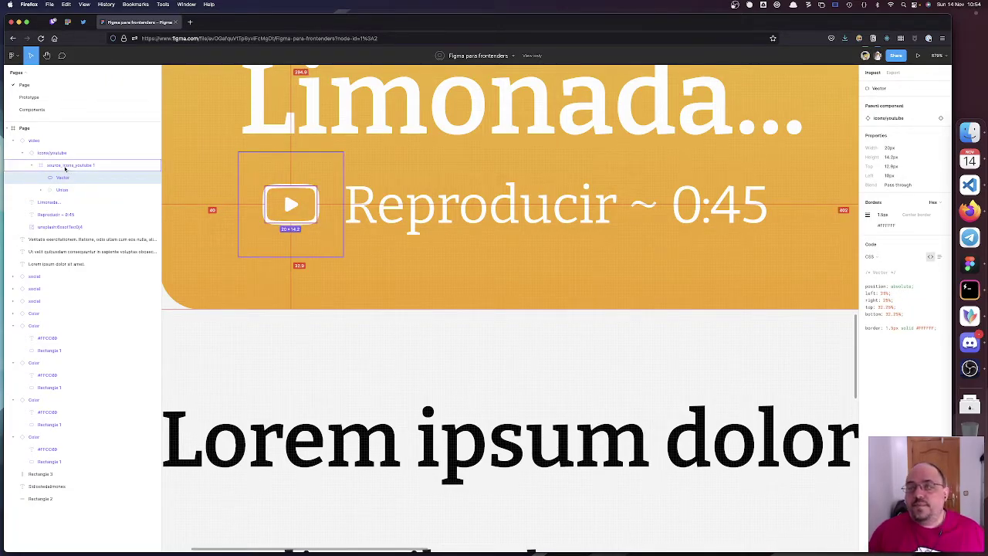
{"action": "left_click", "coordinate": [65, 166]}
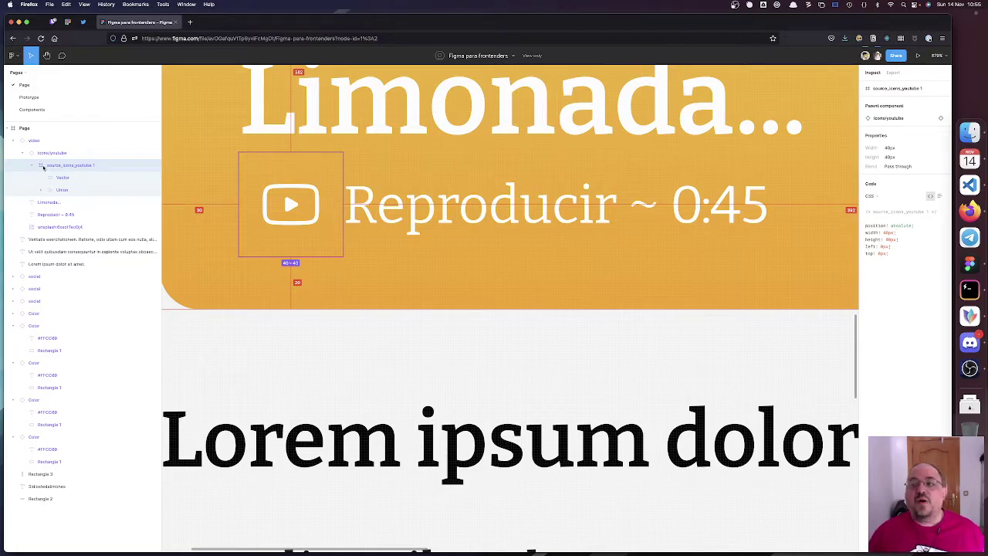
{"action": "left_click", "coordinate": [258, 320]}
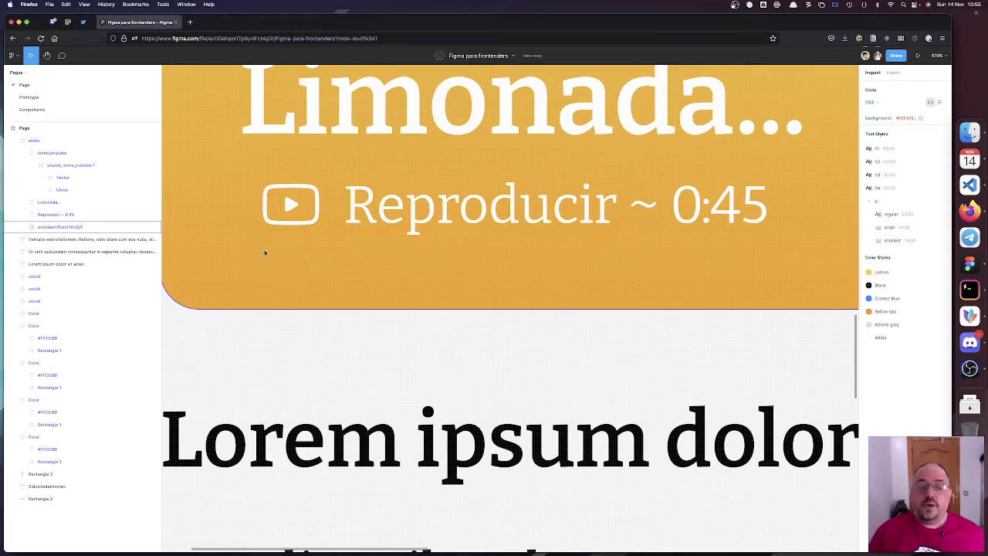
{"action": "left_click", "coordinate": [62, 165]}
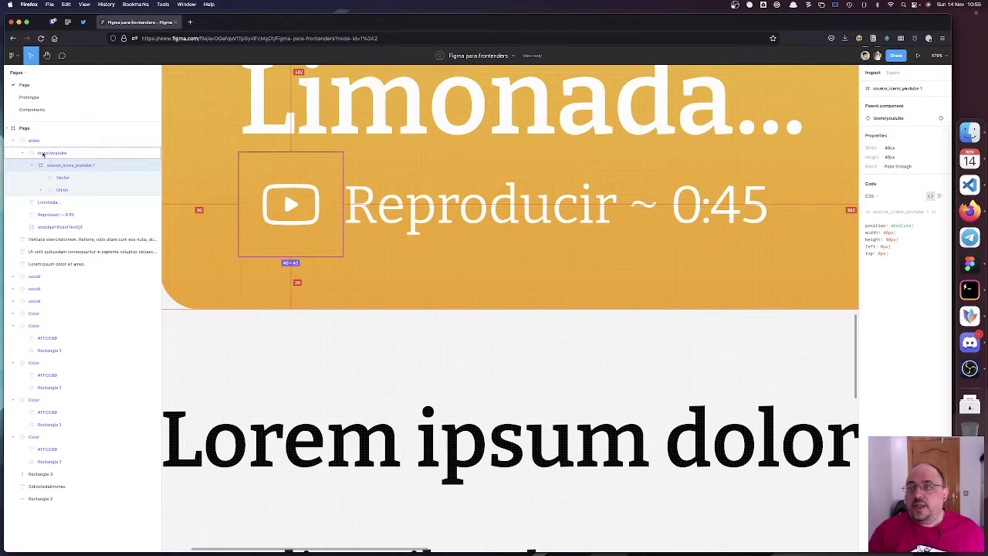
{"action": "left_click", "coordinate": [44, 154]}
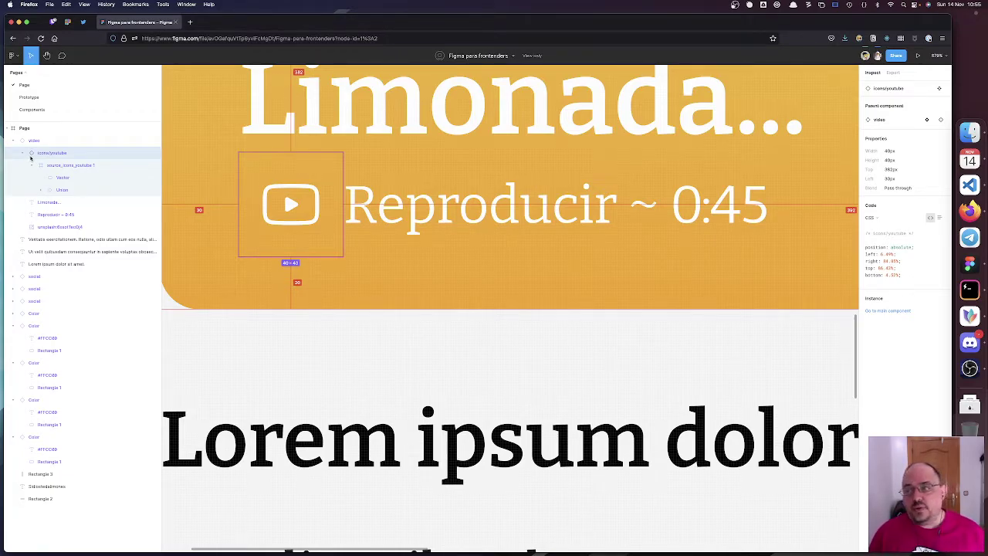
{"action": "left_click", "coordinate": [32, 109]}
{"action": "scroll", "coordinate": [489, 355], "scroll_direction": "up", "scroll_amount": 5}
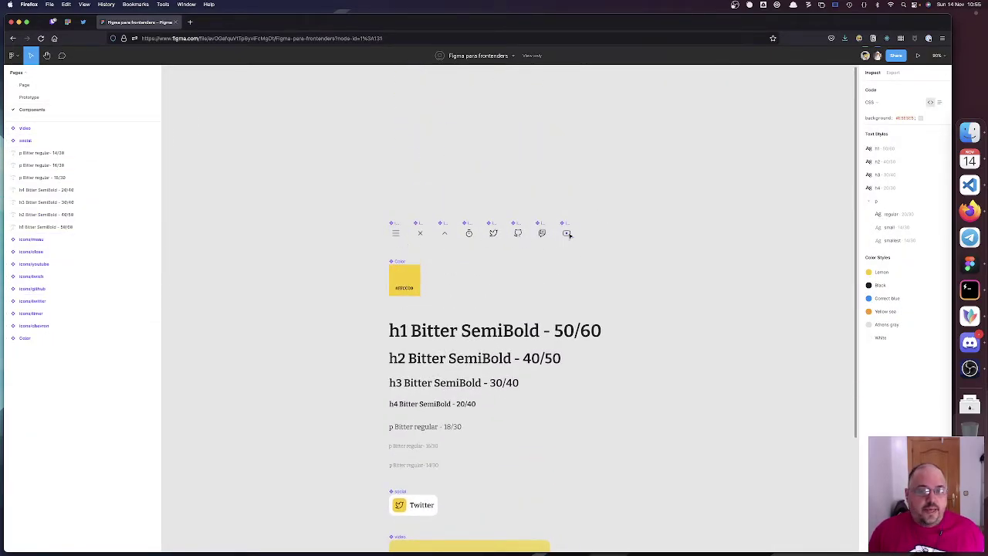
{"action": "left_click", "coordinate": [571, 238]}
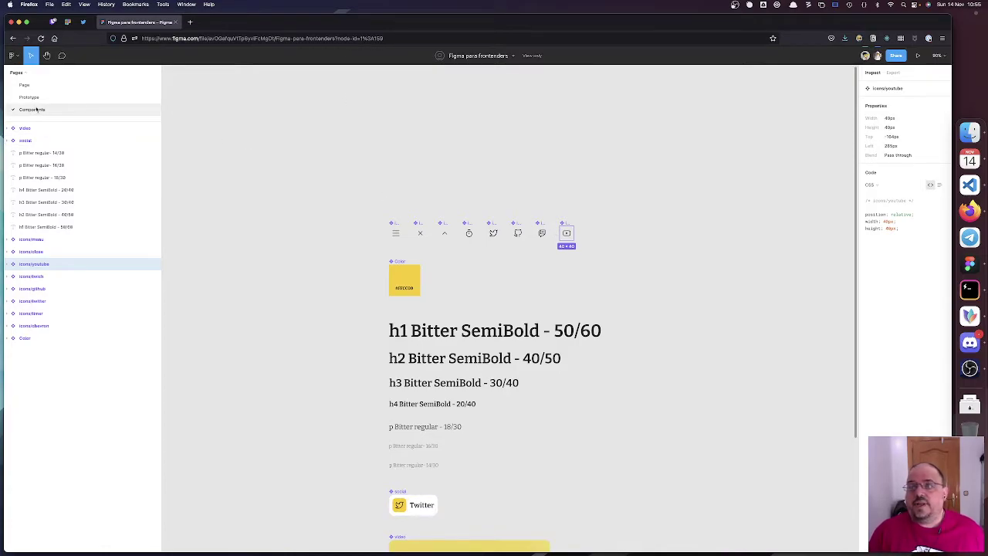
{"action": "left_click", "coordinate": [24, 85]}
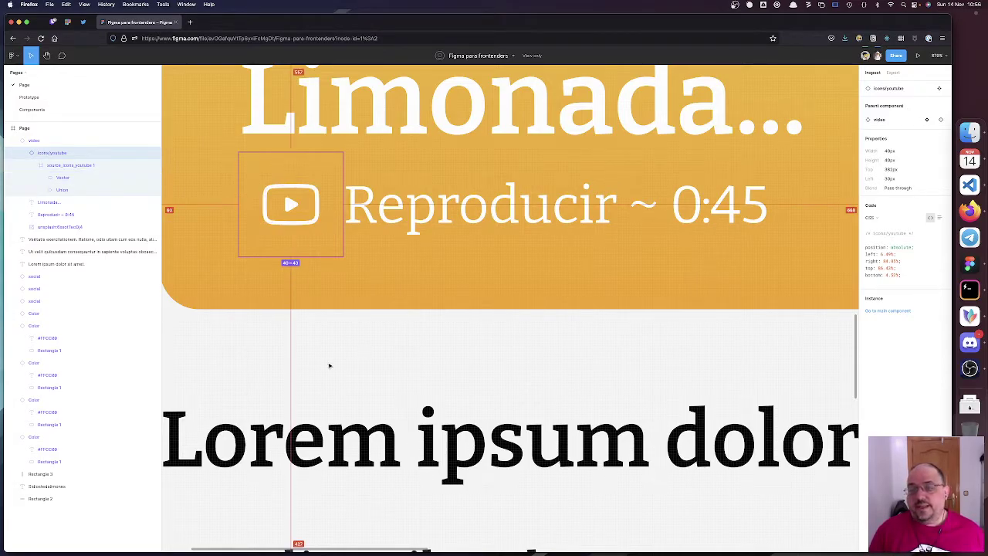
{"action": "left_click", "coordinate": [65, 165]}
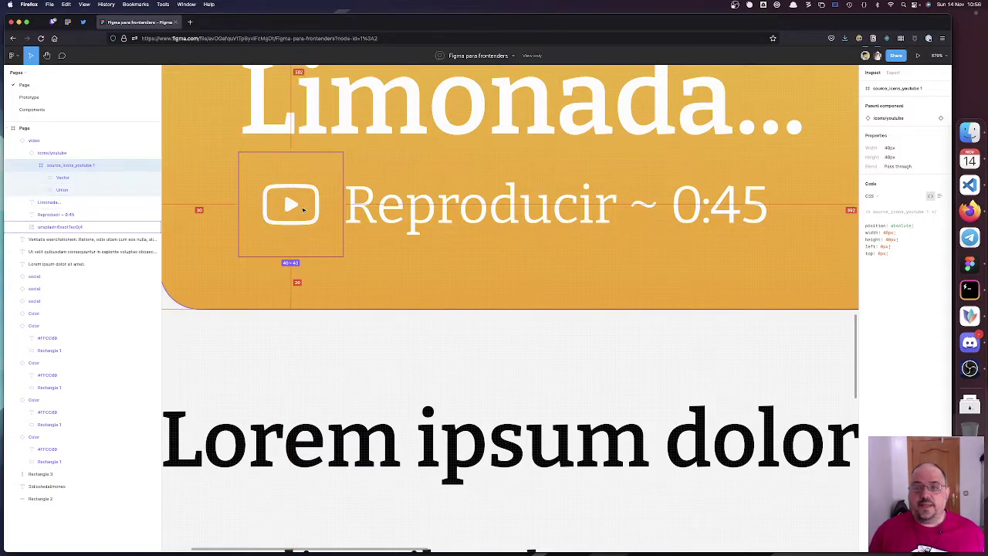
{"action": "left_click", "coordinate": [315, 222]}
{"action": "left_click", "coordinate": [291, 206], "text": "shift"}
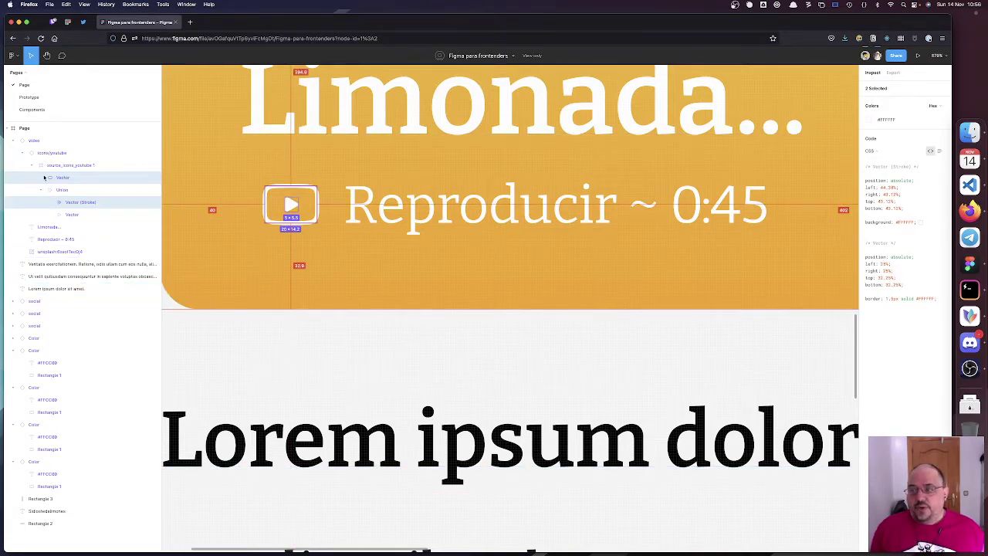
{"action": "left_click", "coordinate": [55, 154]}
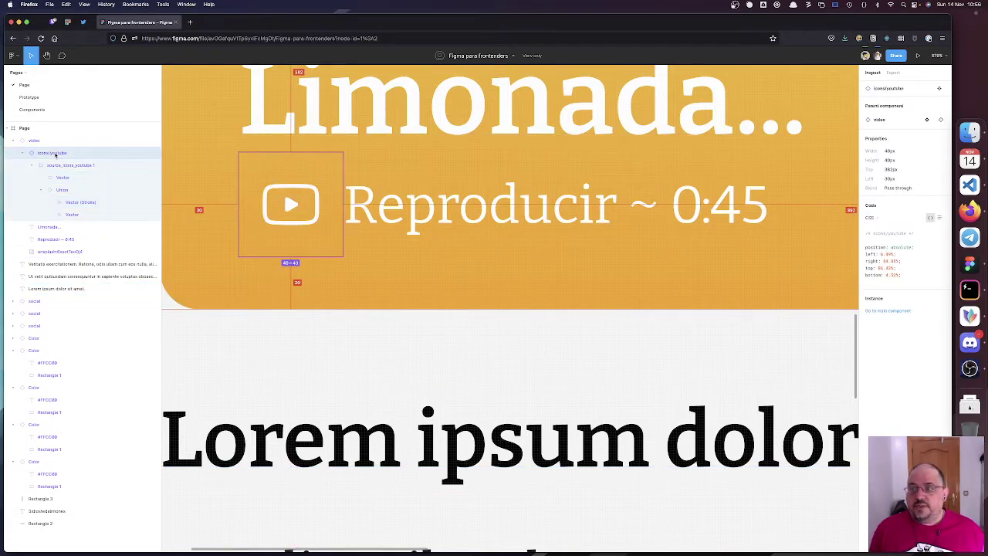
{"action": "left_click", "coordinate": [33, 109]}
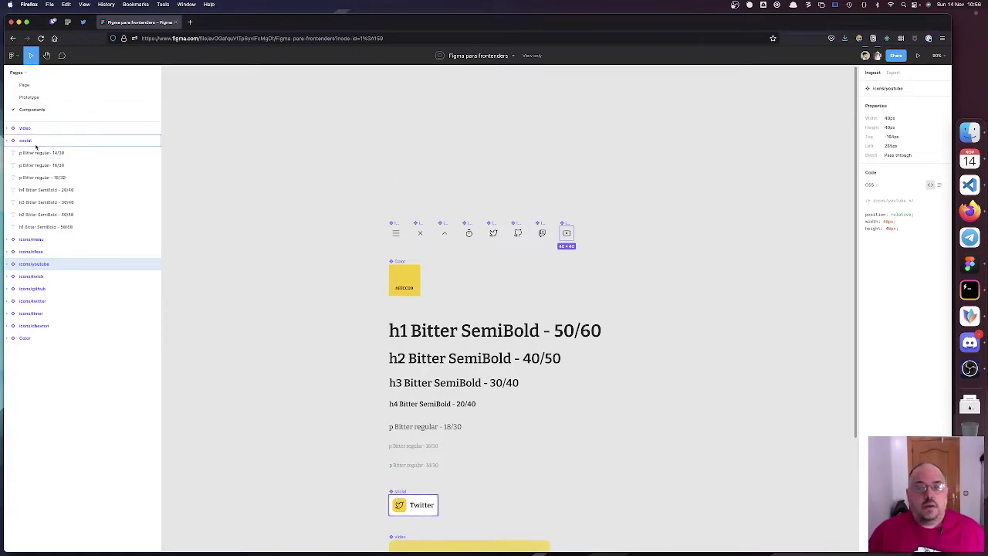
{"action": "scroll", "coordinate": [349, 373], "scroll_direction": "down", "scroll_amount": 3}
{"action": "scroll", "coordinate": [349, 373], "scroll_direction": "down", "scroll_amount": 1}
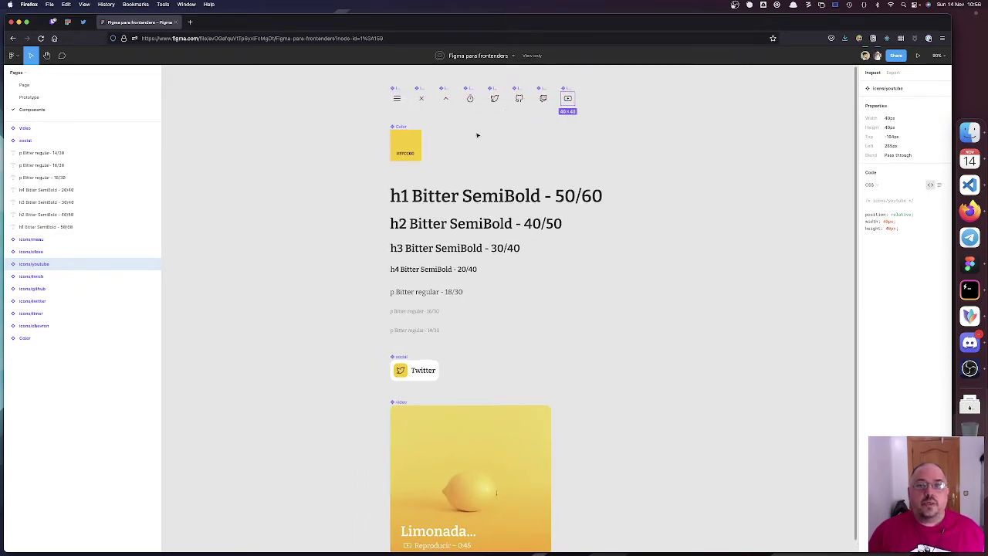
{"action": "scroll", "coordinate": [441, 533], "scroll_direction": "down", "scroll_amount": 5}
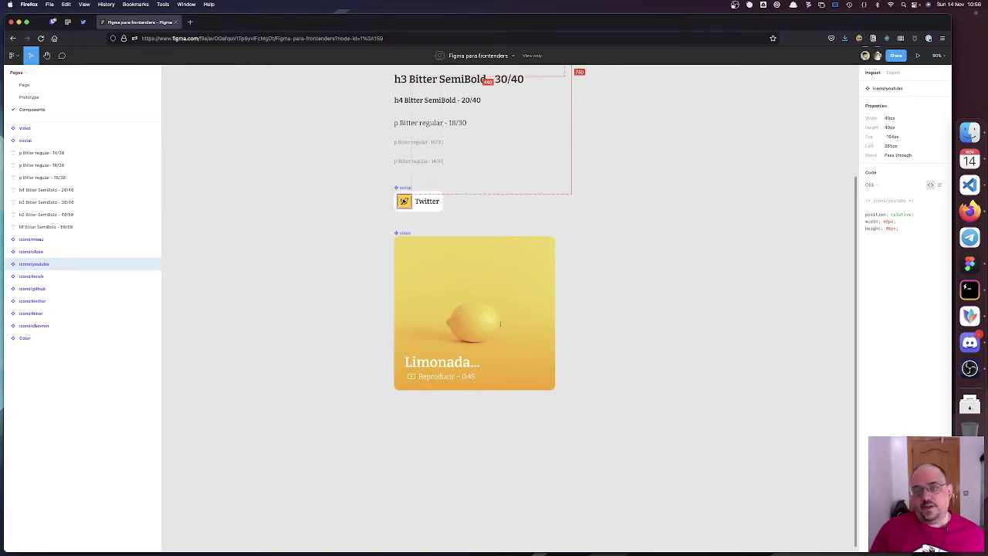
Return to the main Page and scroll down and right to the social buttons.
{"action": "left_click", "coordinate": [24, 85]}
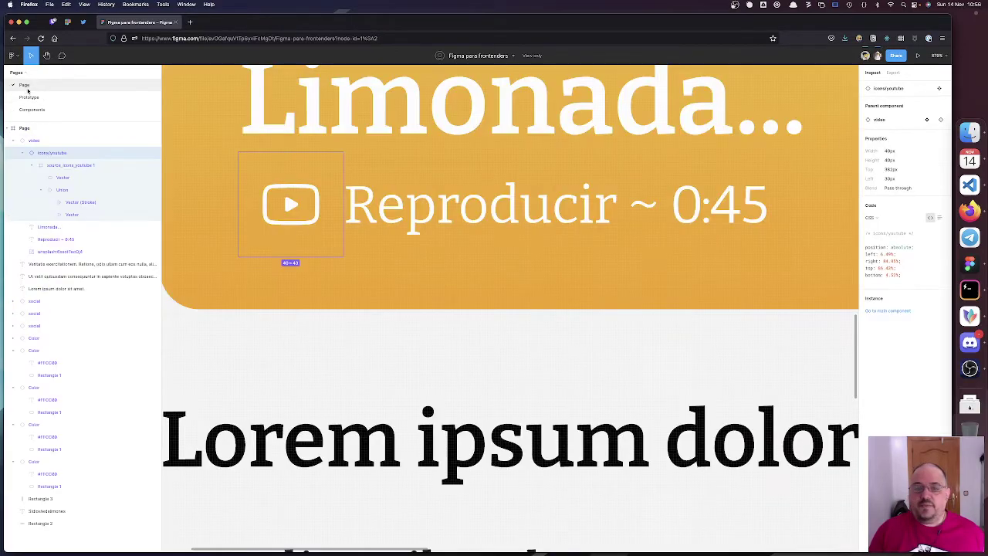
{"action": "scroll", "coordinate": [411, 358], "scroll_direction": "down", "scroll_amount": 5}
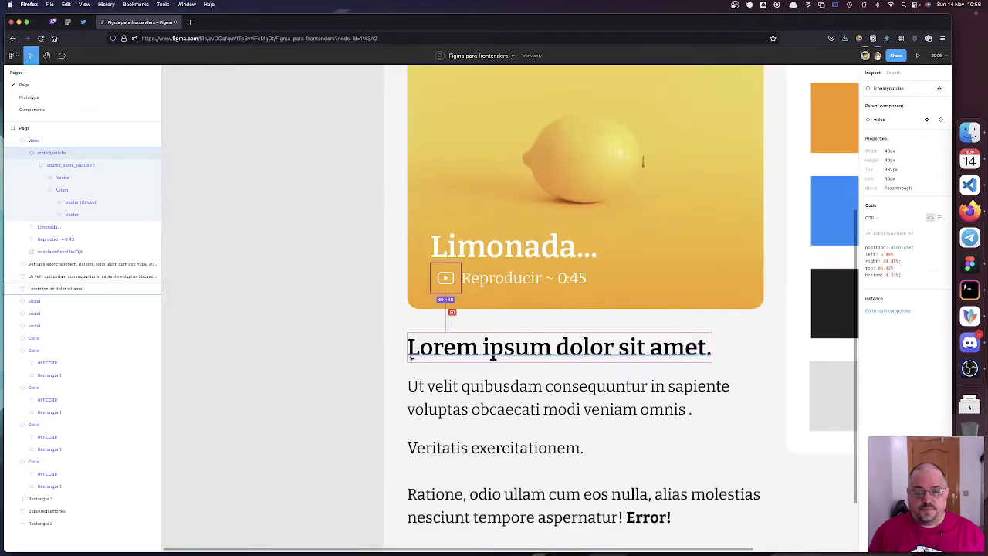
{"action": "scroll", "coordinate": [490, 430], "scroll_direction": "down", "scroll_amount": 5}
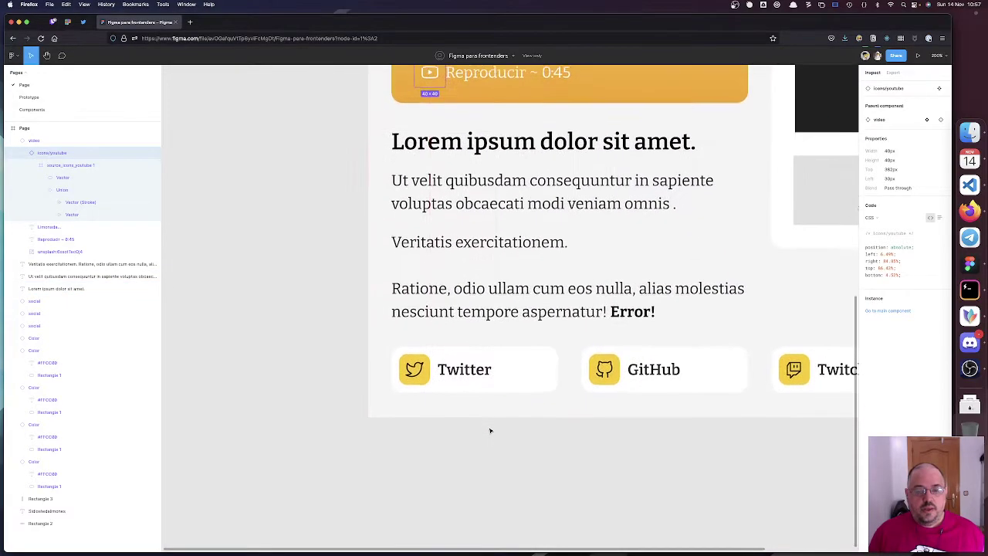
{"action": "scroll", "coordinate": [489, 430], "scroll_direction": "right", "scroll_amount": 3}
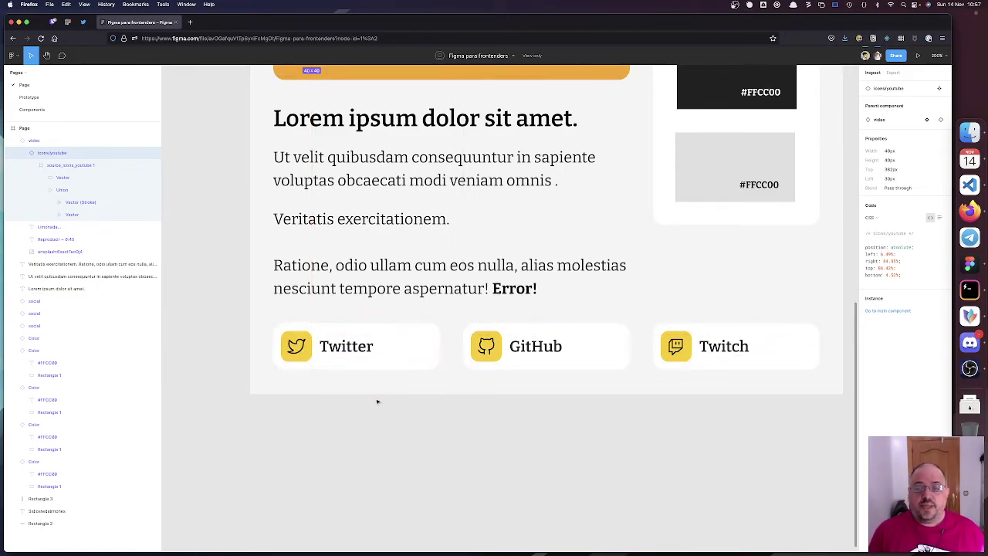
Inspect the Twitter and GitHub labels, then the 40×40 GitHub and Twitch icons with #FFCC00 background.
{"action": "left_click", "coordinate": [361, 354]}
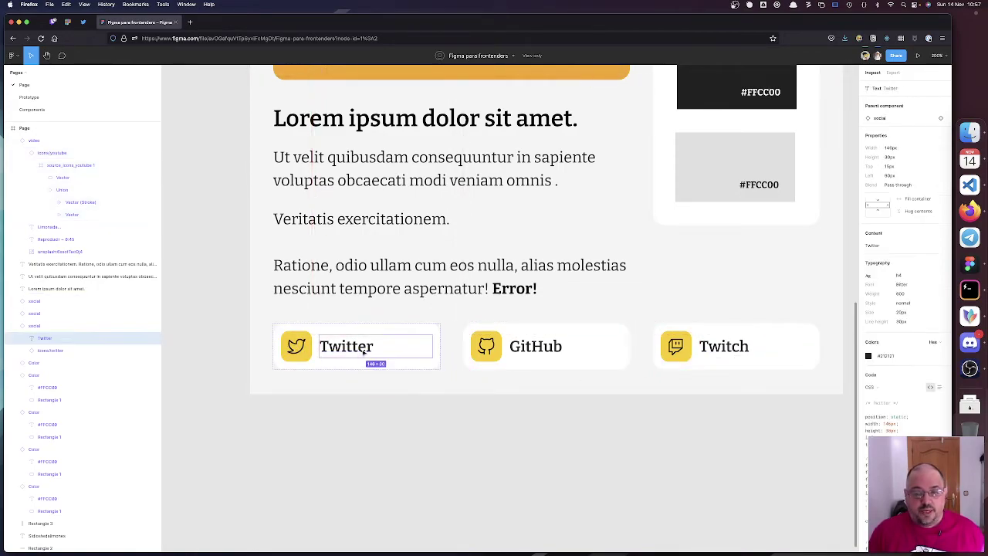
{"action": "left_click", "coordinate": [545, 352]}
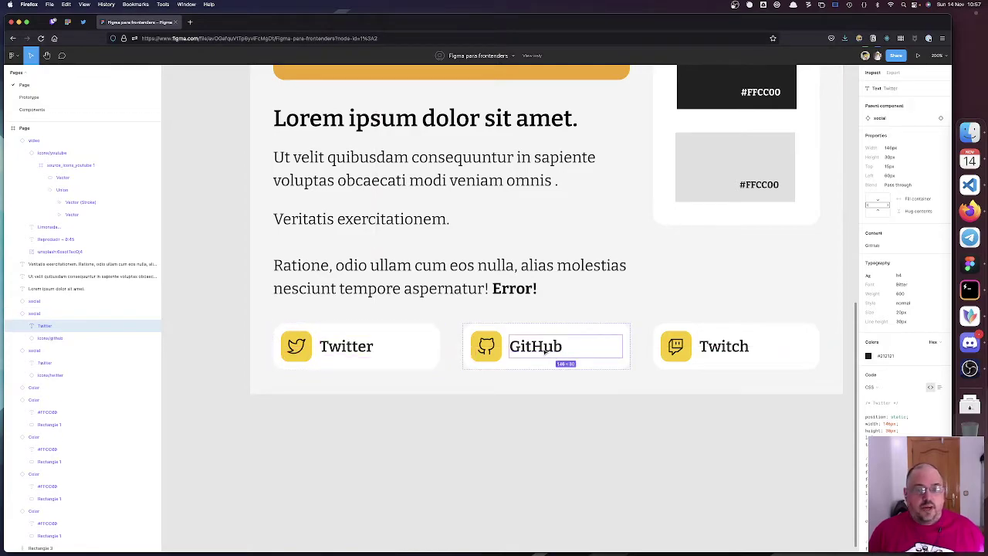
{"action": "left_click", "coordinate": [496, 360]}
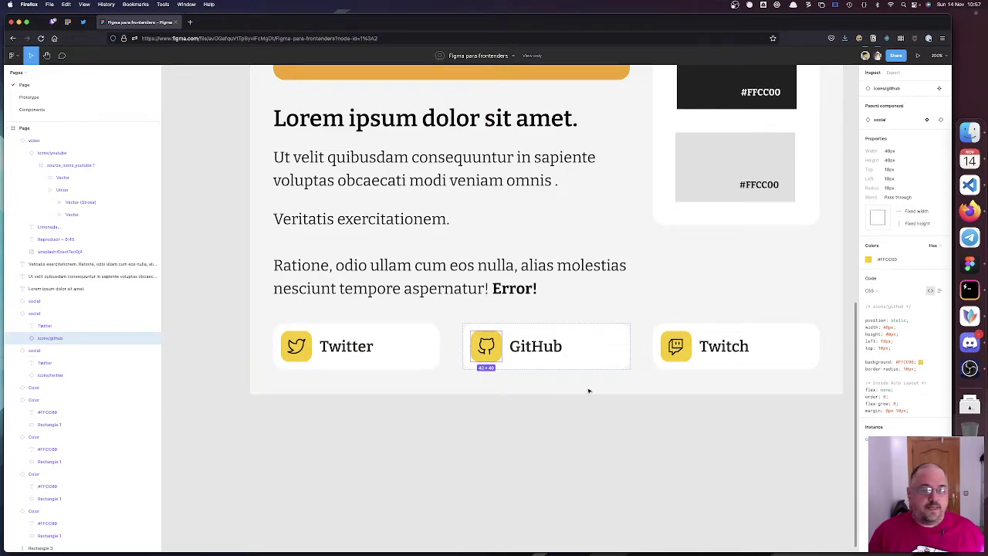
{"action": "left_click", "coordinate": [689, 359]}
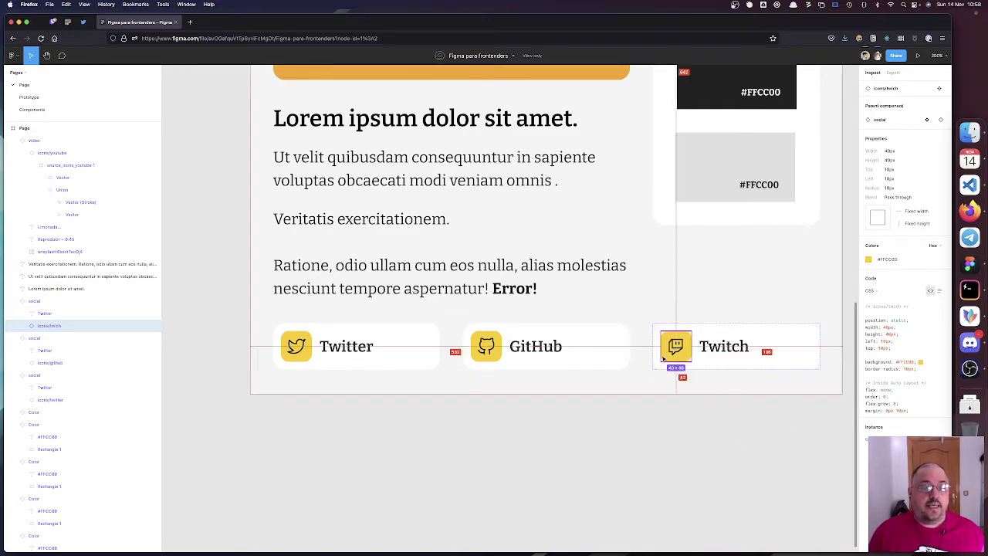
{"action": "left_click", "coordinate": [479, 360]}
Inspect the YouTube play icon's vector shape, then the whole YouTube icon.
{"action": "scroll", "coordinate": [326, 258], "scroll_direction": "up", "scroll_amount": 5}
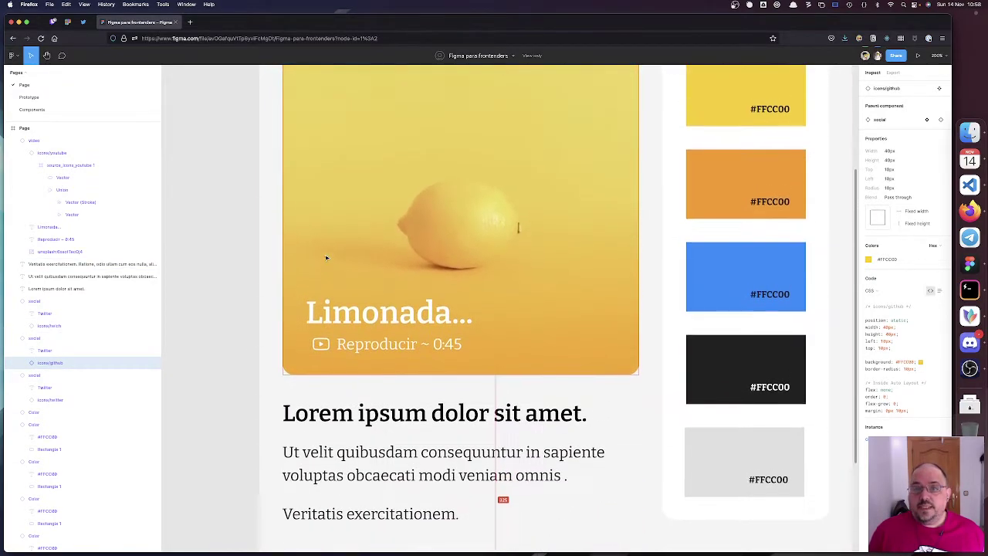
{"action": "scroll", "coordinate": [326, 258], "scroll_direction": "up", "scroll_amount": 5}
{"action": "scroll", "coordinate": [326, 258], "scroll_direction": "up", "scroll_amount": 3}
{"action": "scroll", "coordinate": [326, 258], "scroll_direction": "down", "scroll_amount": 3}
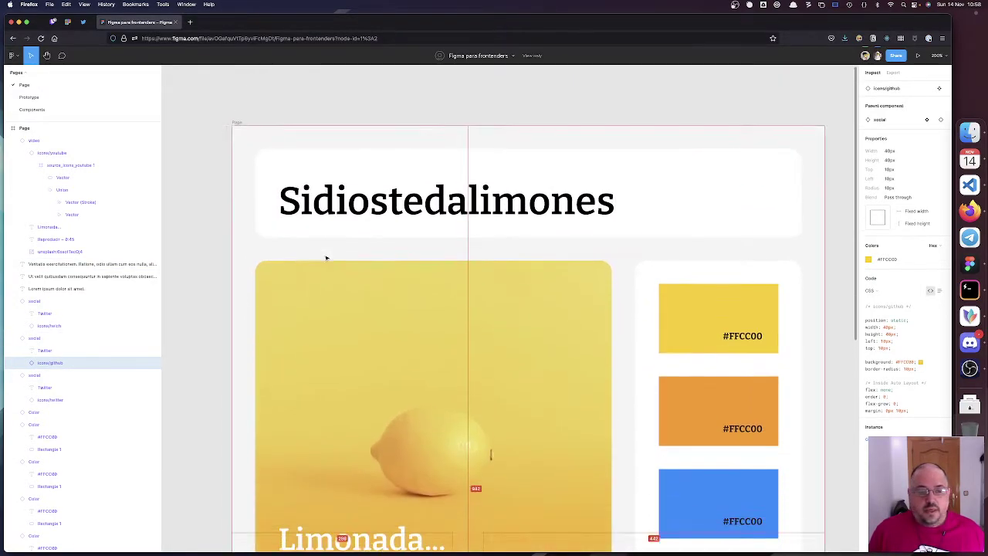
{"action": "scroll", "coordinate": [326, 258], "scroll_direction": "down", "scroll_amount": 4}
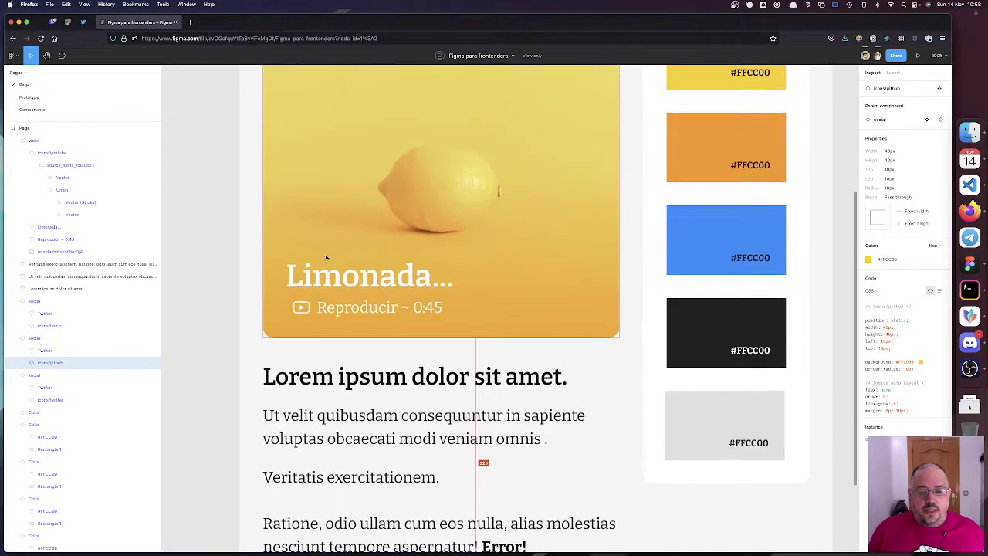
{"action": "left_click", "coordinate": [307, 315]}
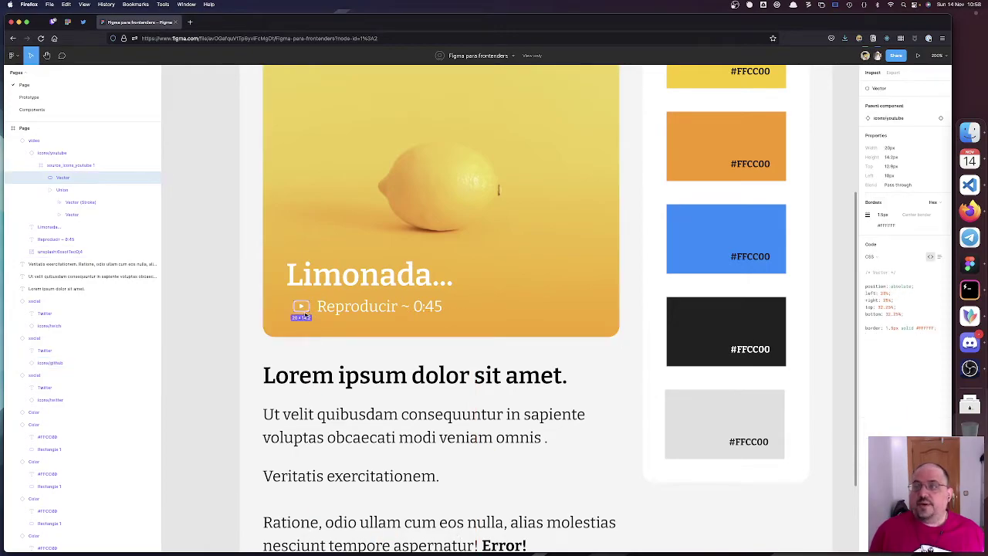
{"action": "left_click", "coordinate": [68, 167]}
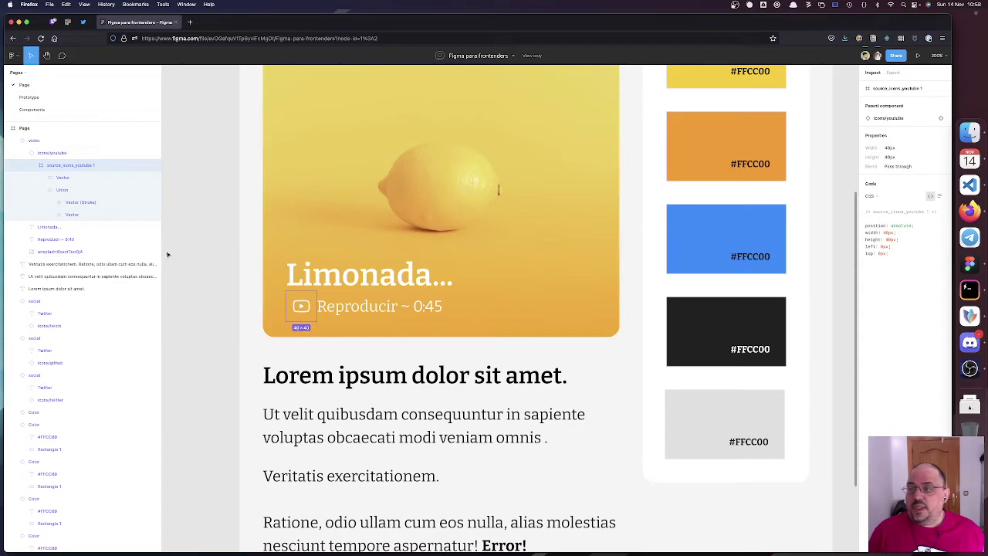
Inspect the Limonada title, the Lorem ipsum heading and the 482×60 Ut velit paragraph.
{"action": "left_click", "coordinate": [51, 228]}
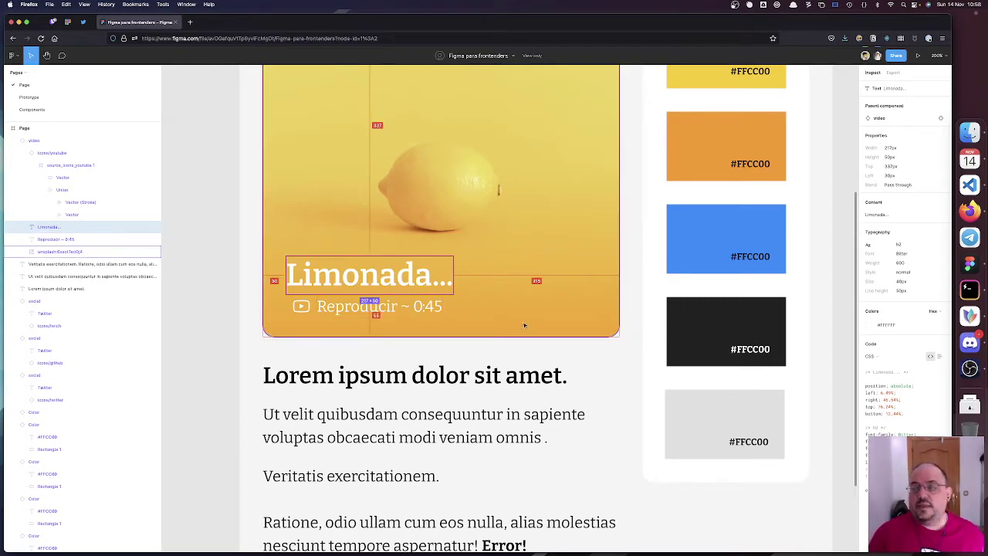
{"action": "scroll", "coordinate": [319, 418], "scroll_direction": "down", "scroll_amount": 5}
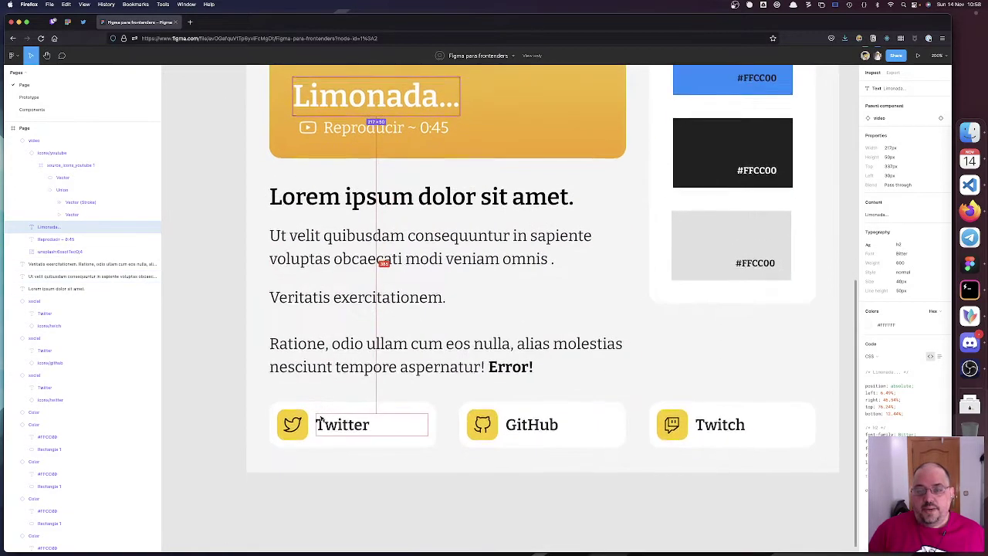
{"action": "scroll", "coordinate": [319, 418], "scroll_direction": "up", "scroll_amount": 2}
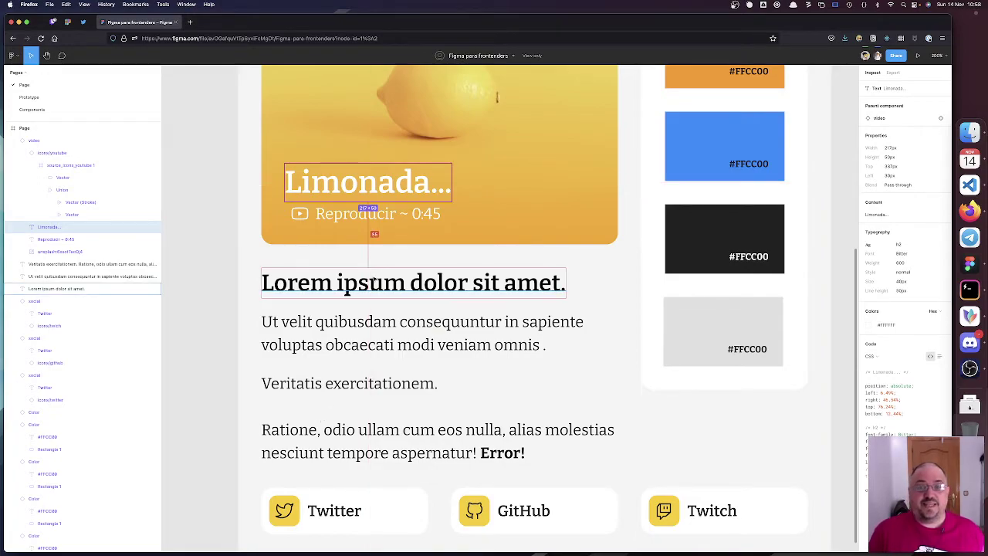
{"action": "left_click", "coordinate": [375, 284]}
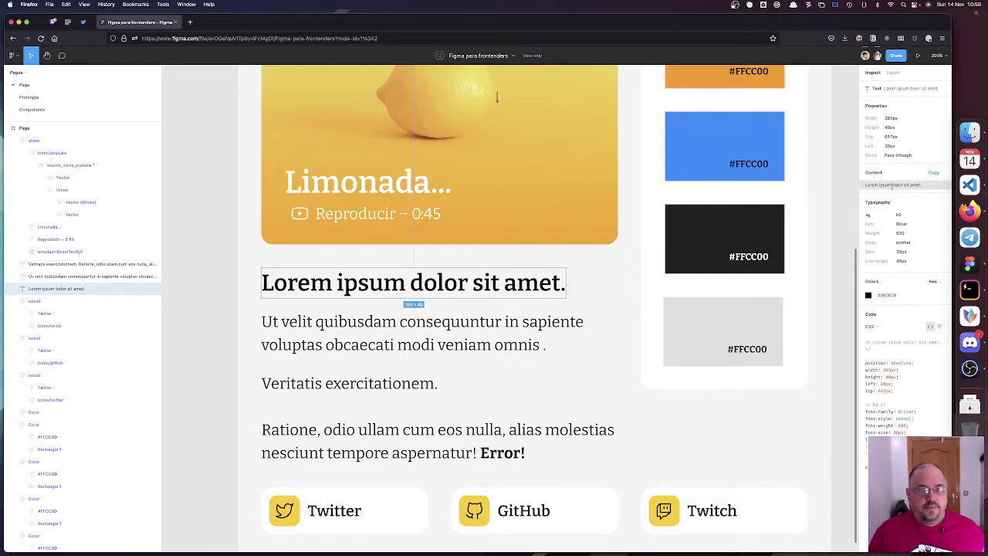
{"action": "left_click", "coordinate": [517, 330]}
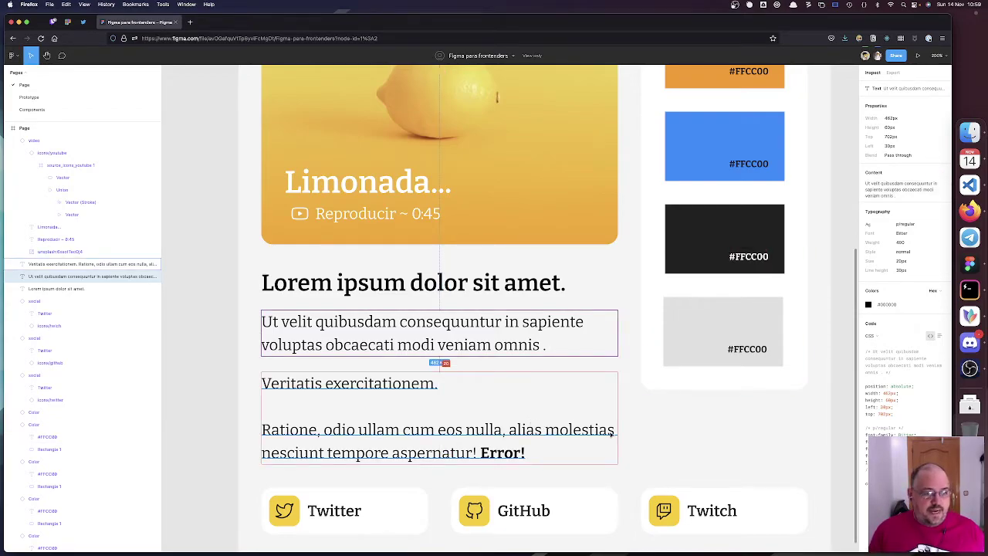
{"action": "left_click", "coordinate": [605, 290]}
{"action": "left_click", "coordinate": [529, 328]}
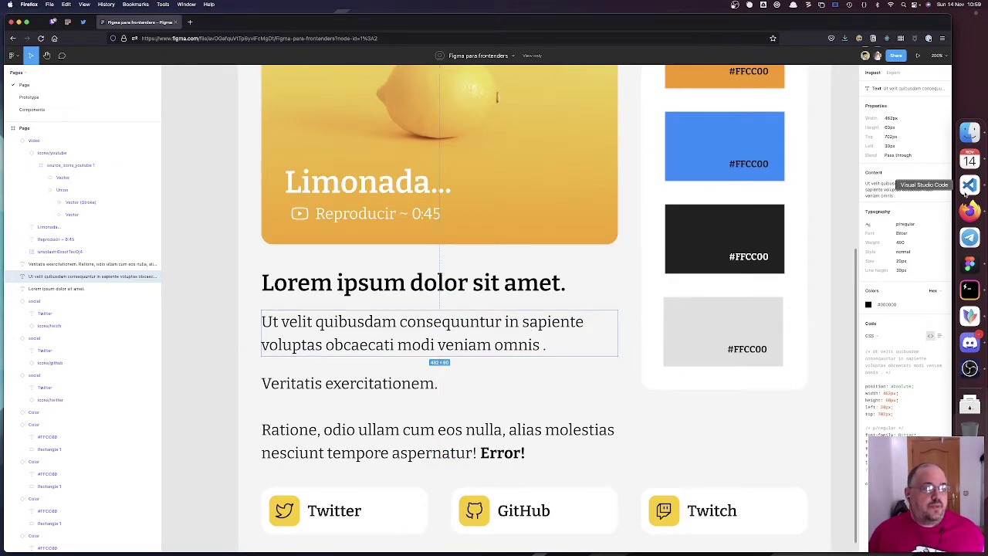
{"action": "left_click", "coordinate": [969, 185]}
{"action": "key", "text": "super+v"}
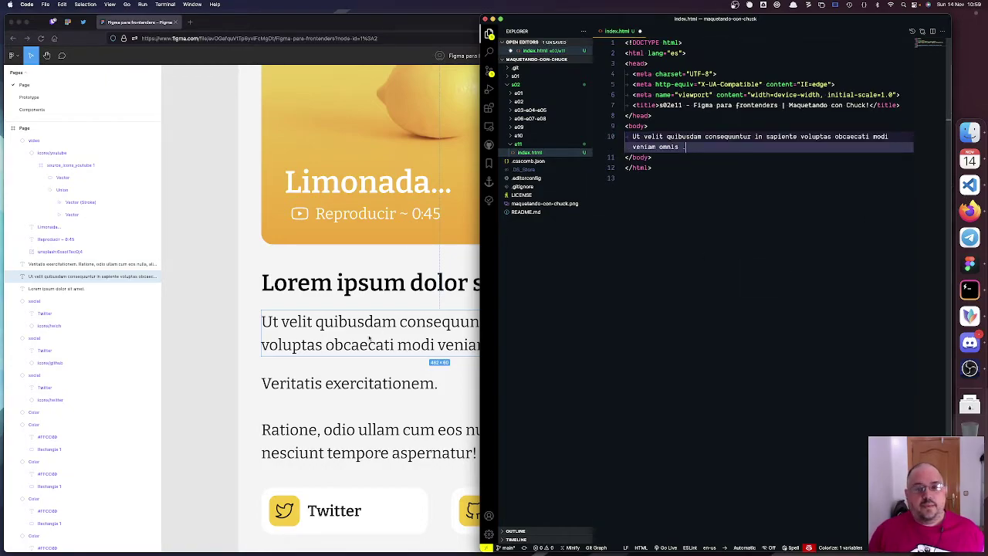
{"action": "left_click", "coordinate": [342, 292]}
{"action": "left_click", "coordinate": [342, 292]}
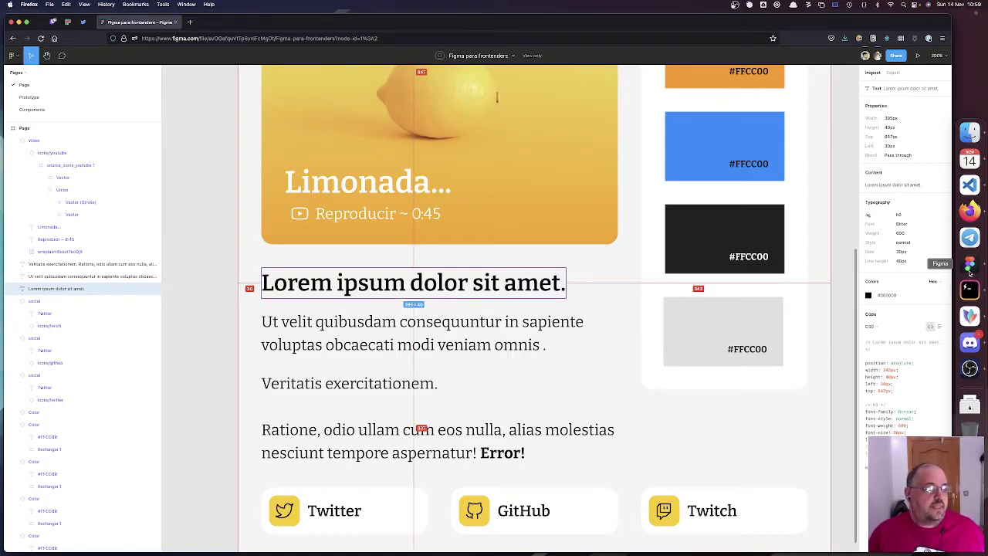
{"action": "left_click", "coordinate": [970, 185]}
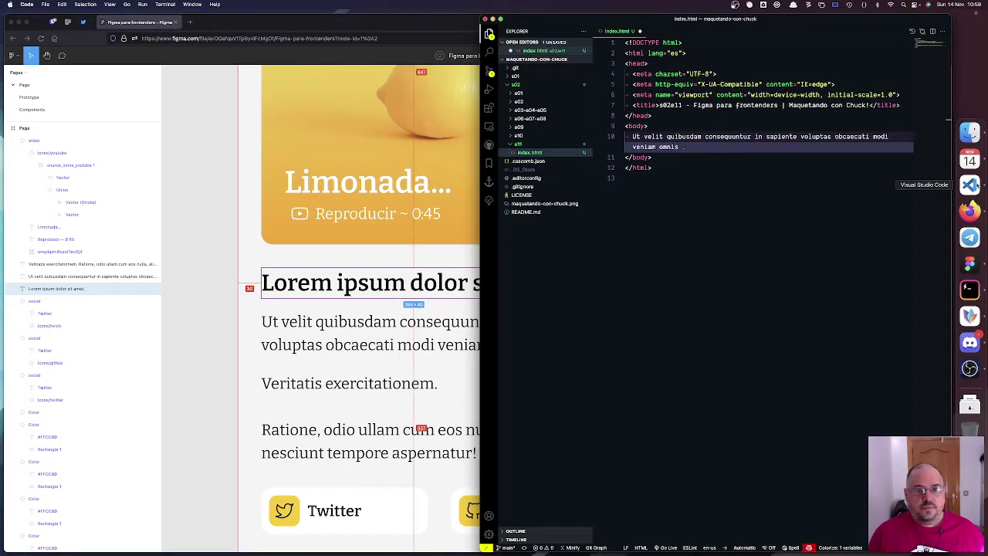
{"action": "key", "text": "Return"}
{"action": "key", "text": "Return"}
{"action": "type", "text": "Lorem ipsum dolor sit amet."}
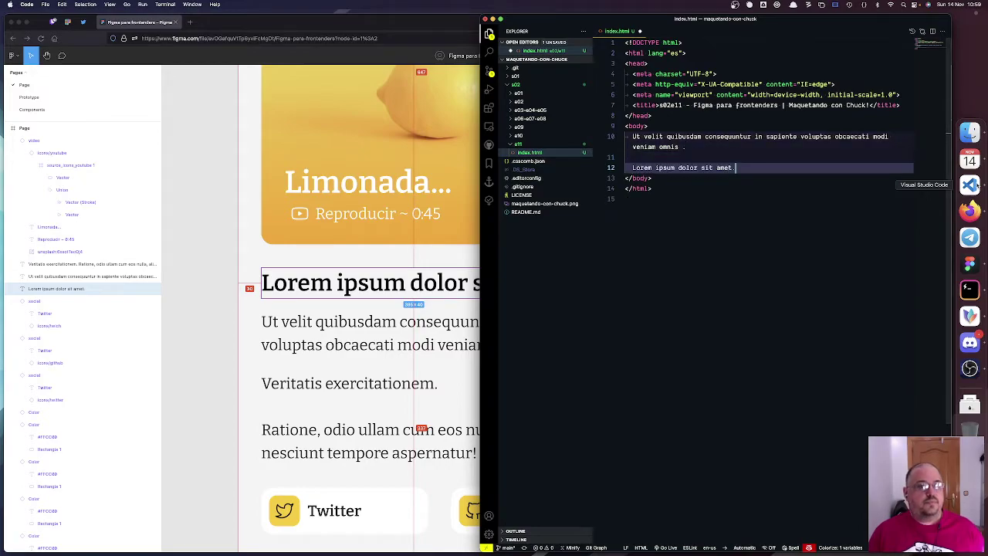
{"action": "key", "text": "shift+Up"}
{"action": "key", "text": "shift+Up"}
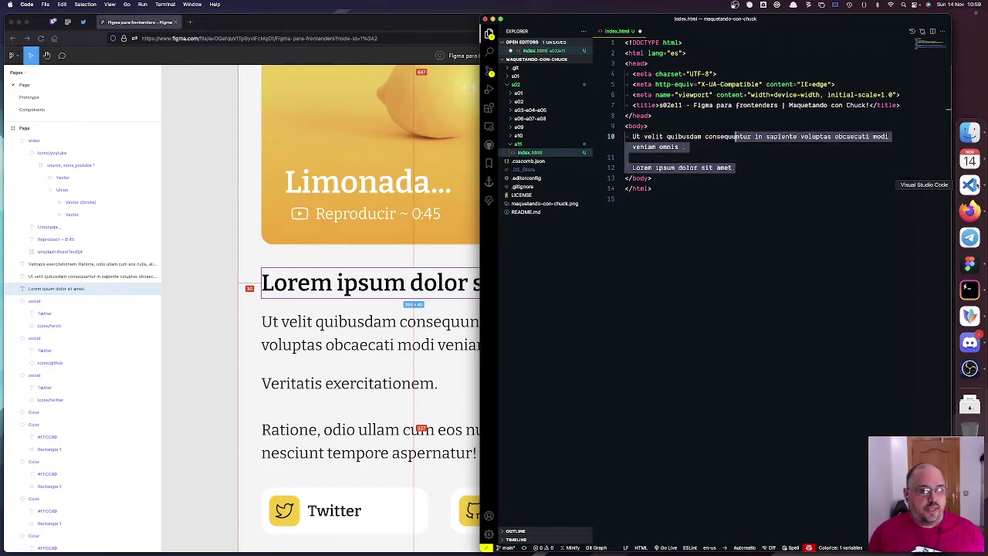
{"action": "key", "text": "shift+Home"}
{"action": "key", "text": "BackSpace"}
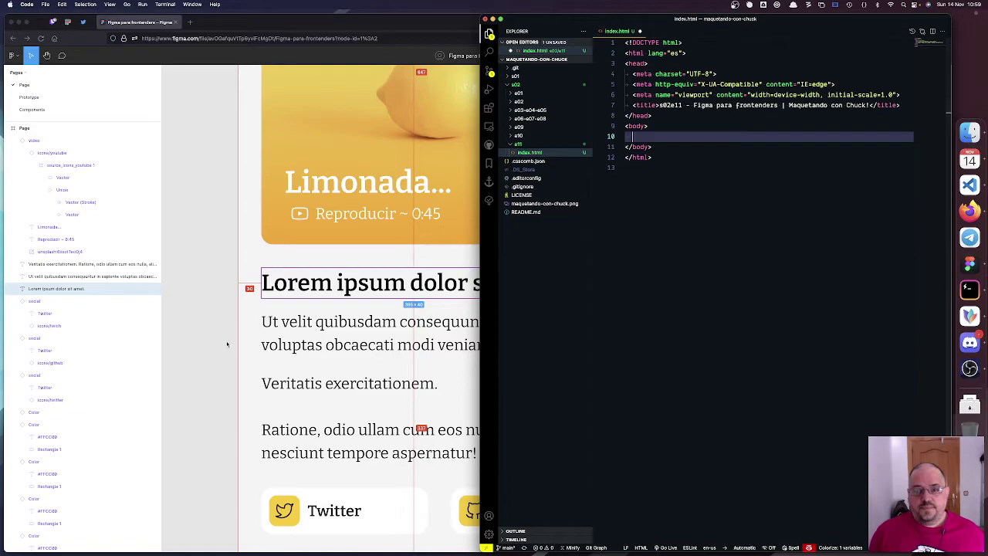
{"action": "key", "text": "super+Tab"}
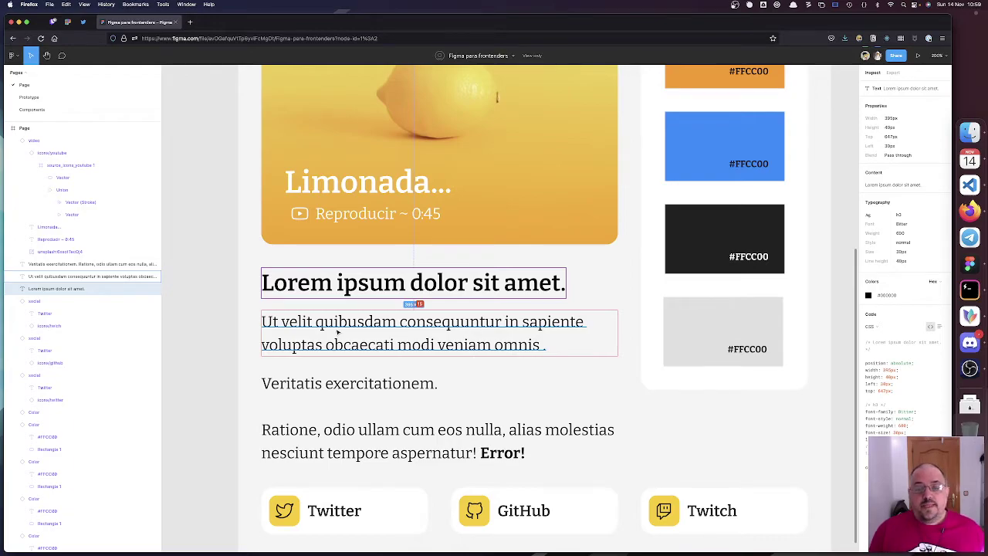
Select the Veritatis exercitationem block together with the Ratione text and copy it.
{"action": "left_click", "coordinate": [381, 384]}
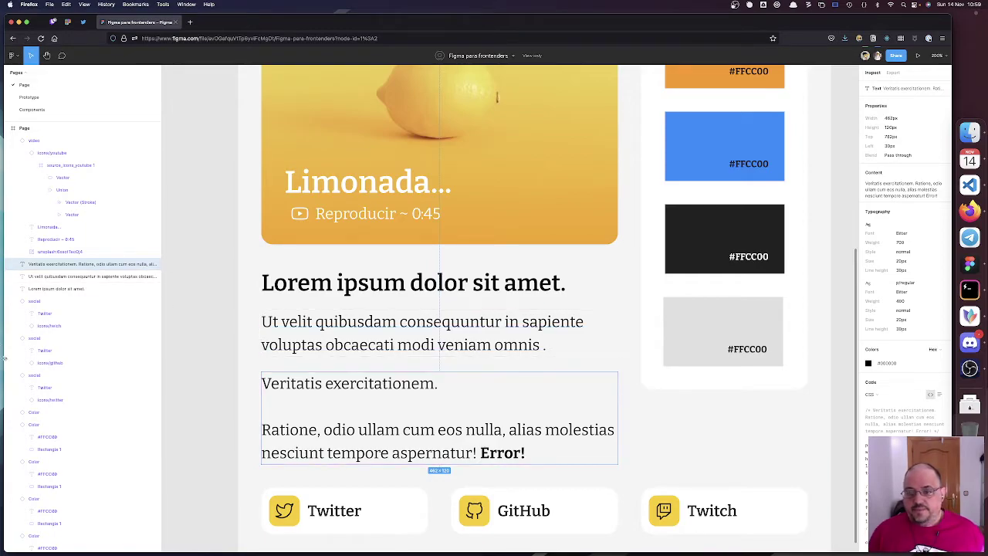
{"action": "left_click_drag", "start_coordinate": [199, 332], "coordinate": [656, 509]}
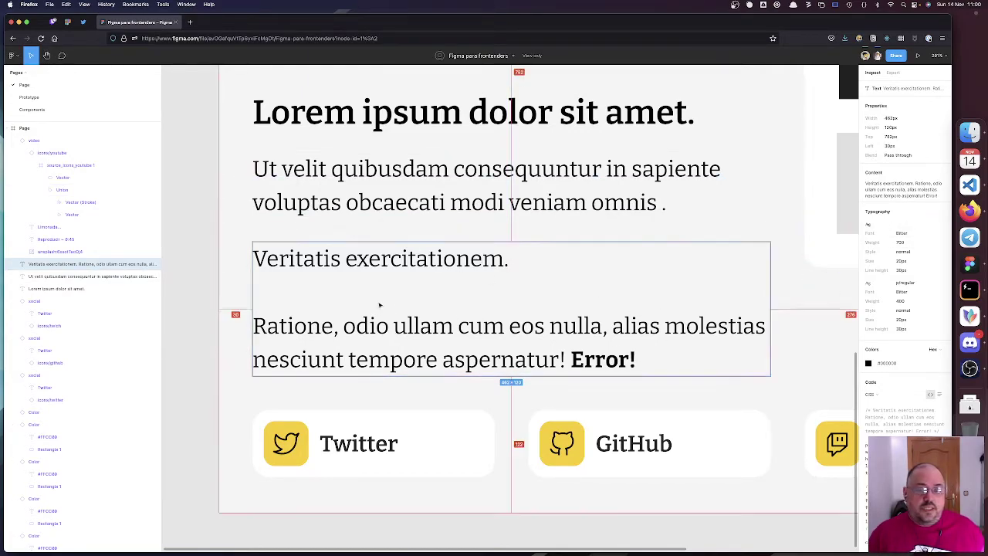
{"action": "mouse_move", "coordinate": [904, 189]}
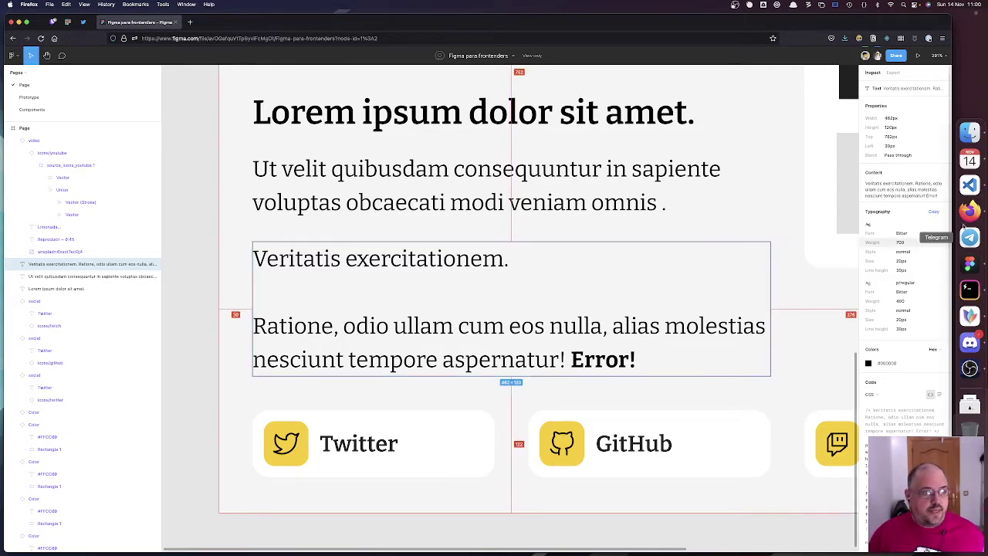
Paste the Veritatis and Ratione text into index.html's body in VS Code, then go back to Figma.
{"action": "left_click", "coordinate": [969, 185]}
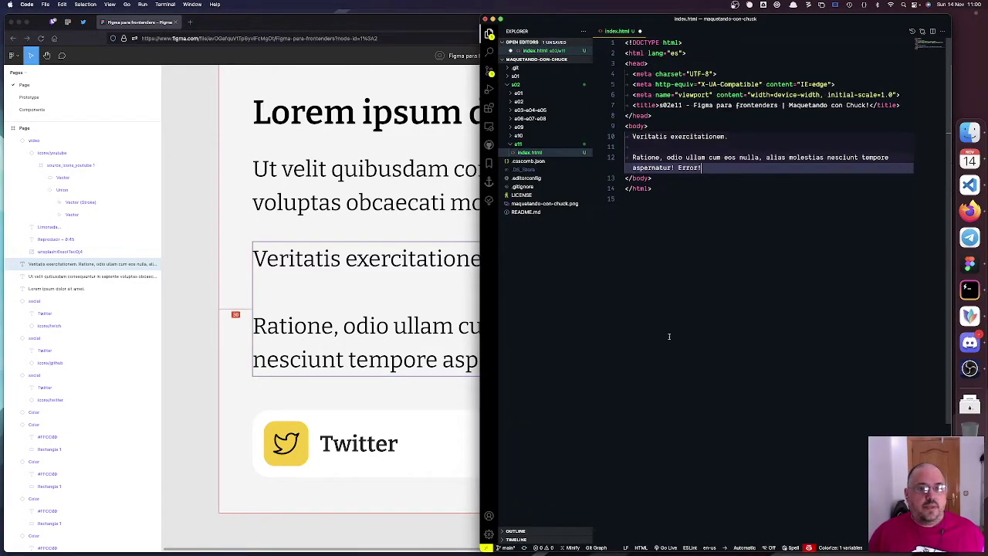
{"action": "left_click", "coordinate": [651, 146]}
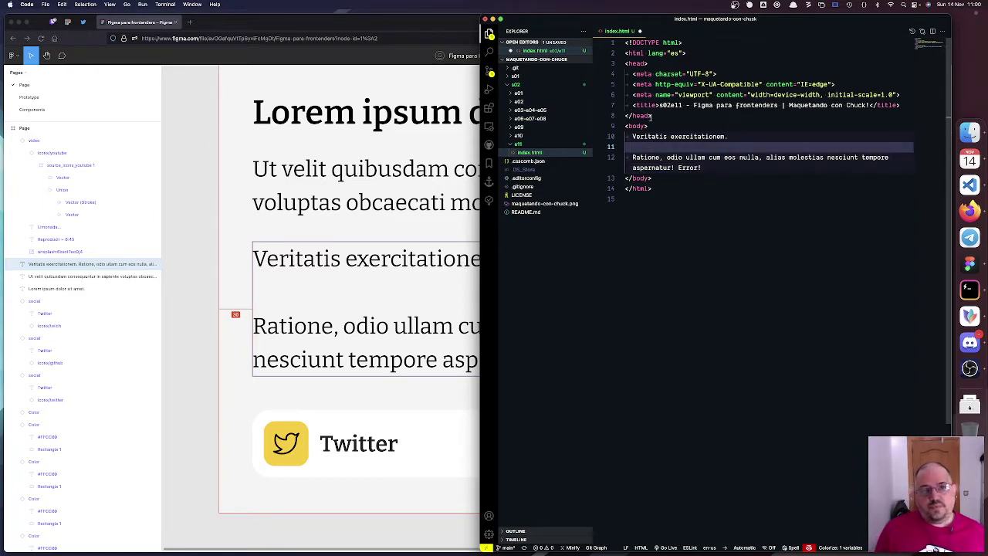
{"action": "left_click", "coordinate": [395, 235]}
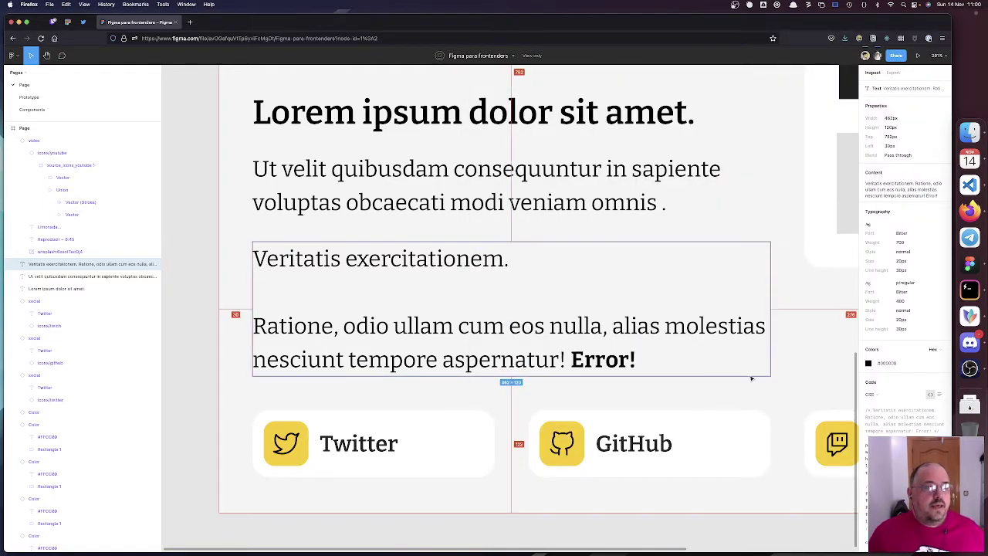
{"action": "mouse_move", "coordinate": [888, 233]}
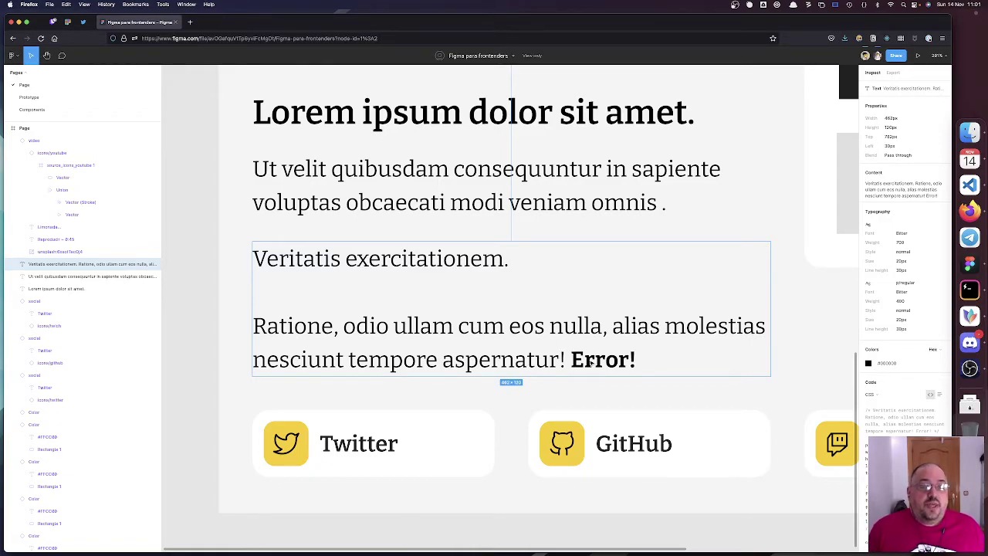
Reselect the Veritatis text block, then choose Back to files from Figma's main menu.
{"action": "left_click", "coordinate": [795, 378]}
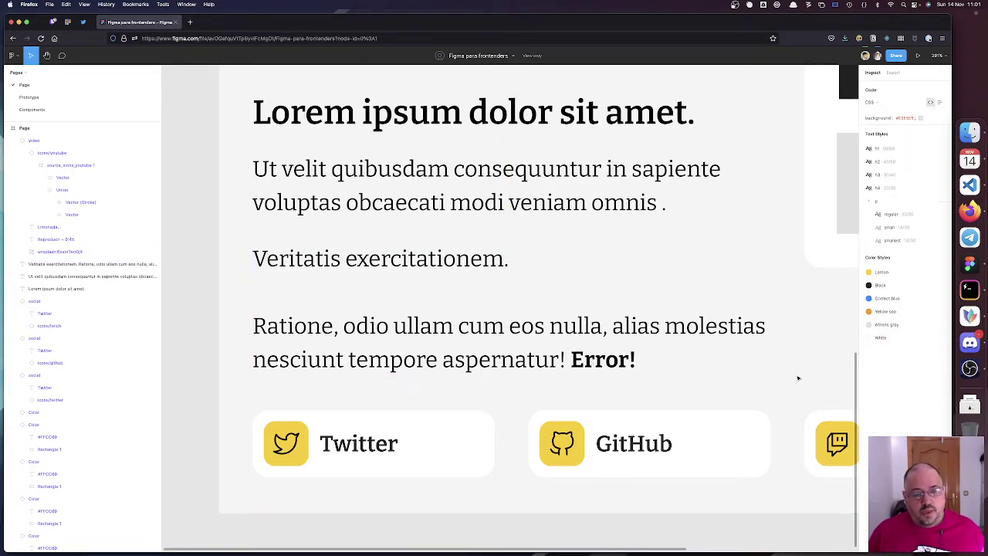
{"action": "left_click", "coordinate": [597, 356]}
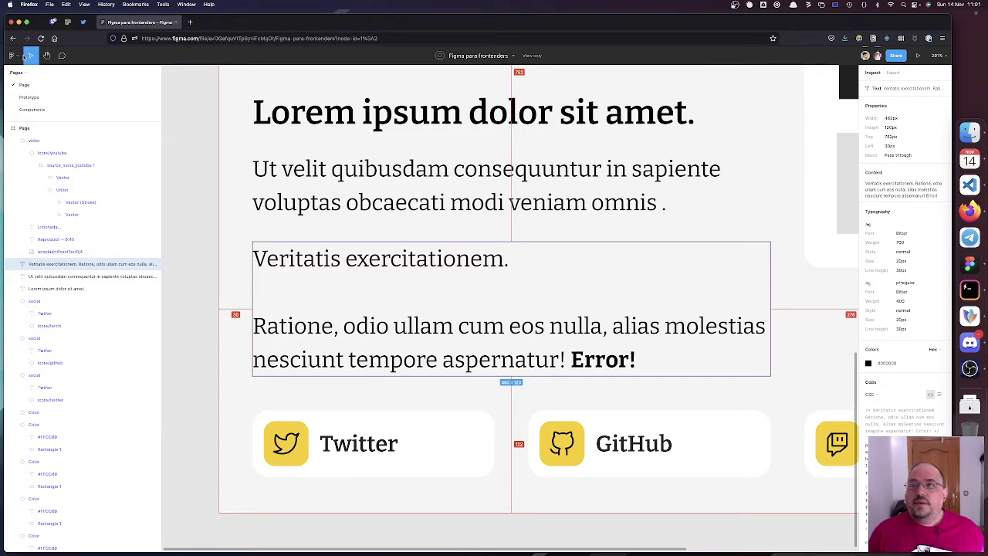
{"action": "left_click", "coordinate": [13, 60]}
{"action": "left_click", "coordinate": [25, 77]}
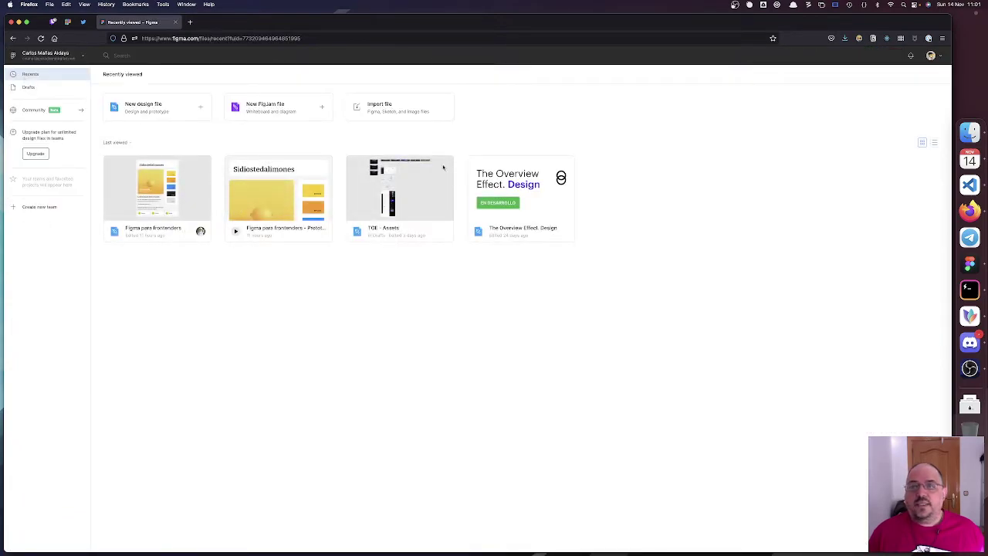
{"action": "left_click", "coordinate": [173, 104]}
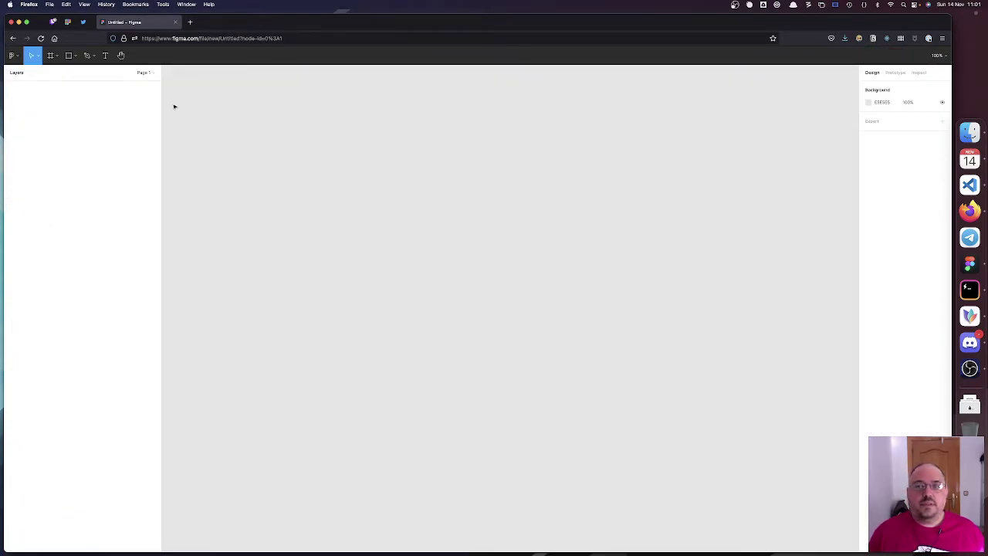
{"action": "type", "text": "Veritatis exercitationem.  Ratione, odio ullam cum eos nulla, alias molestias nesciunt tempore aspernatur! Error!"}
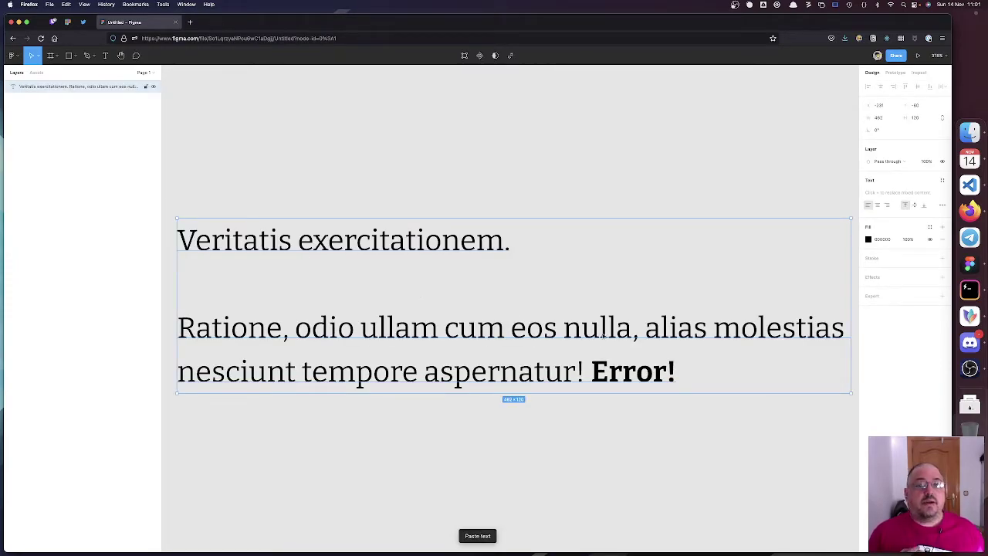
{"action": "double_click", "coordinate": [636, 337]}
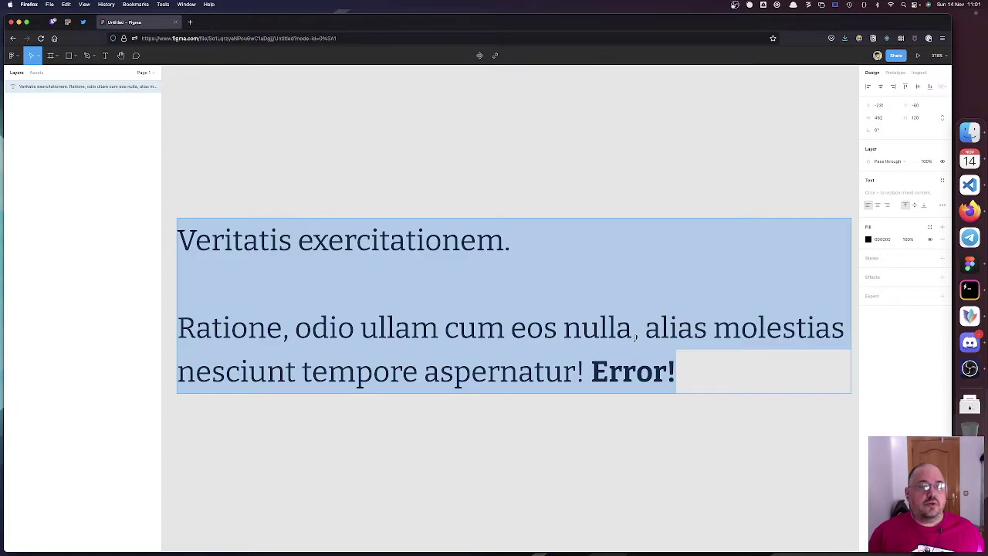
{"action": "left_click", "coordinate": [591, 372]}
{"action": "left_click_drag", "start_coordinate": [592, 373], "coordinate": [677, 372]}
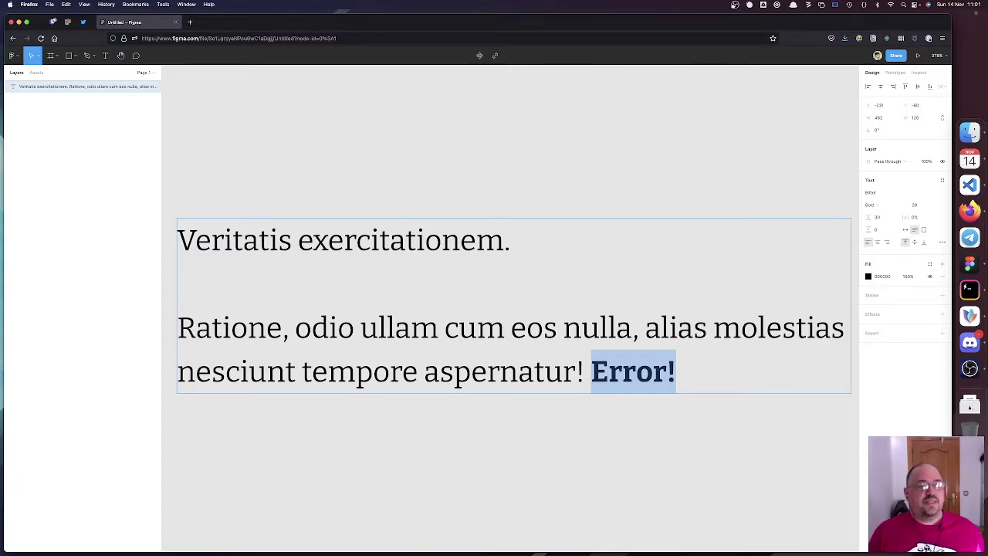
{"action": "key", "text": "Escape"}
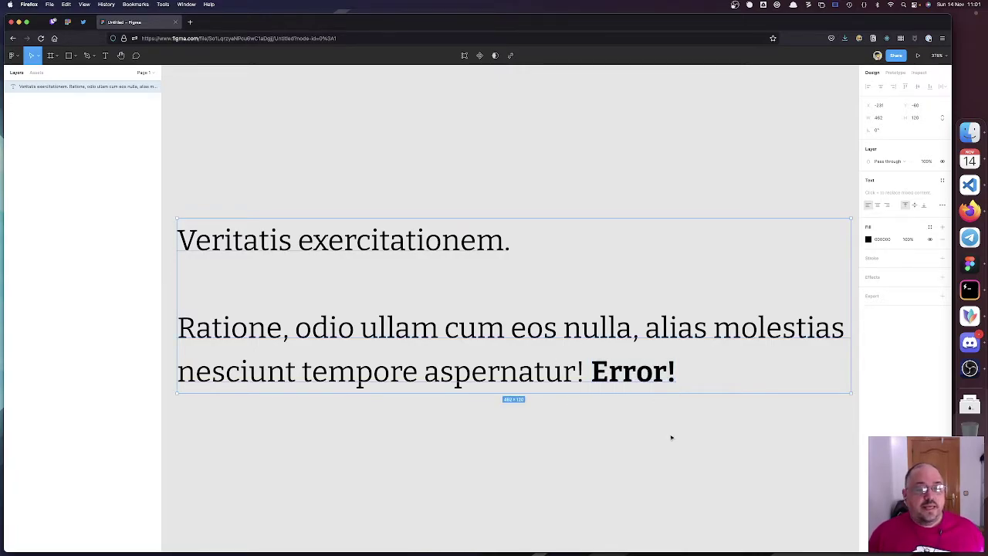
{"action": "double_click", "coordinate": [610, 375]}
{"action": "left_click", "coordinate": [610, 374]}
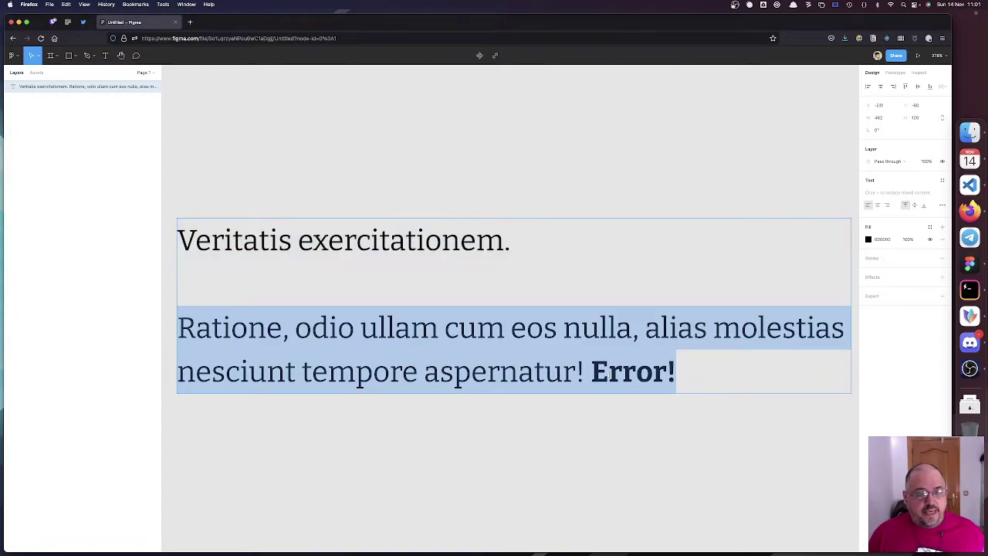
{"action": "left_click", "coordinate": [610, 374]}
{"action": "left_click", "coordinate": [610, 374]}
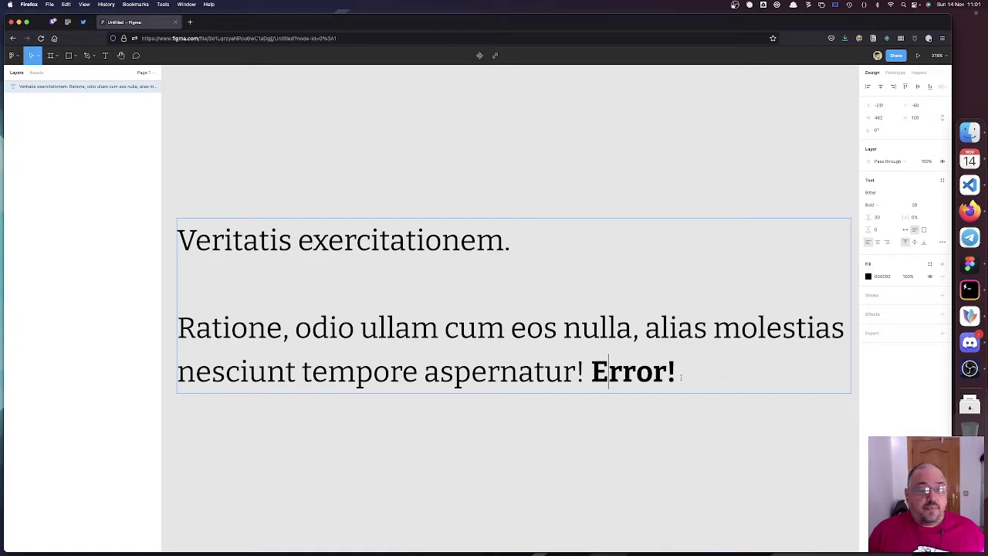
{"action": "left_click_drag", "start_coordinate": [711, 379], "coordinate": [509, 301]}
{"action": "left_click_drag", "start_coordinate": [456, 274], "coordinate": [177, 203]}
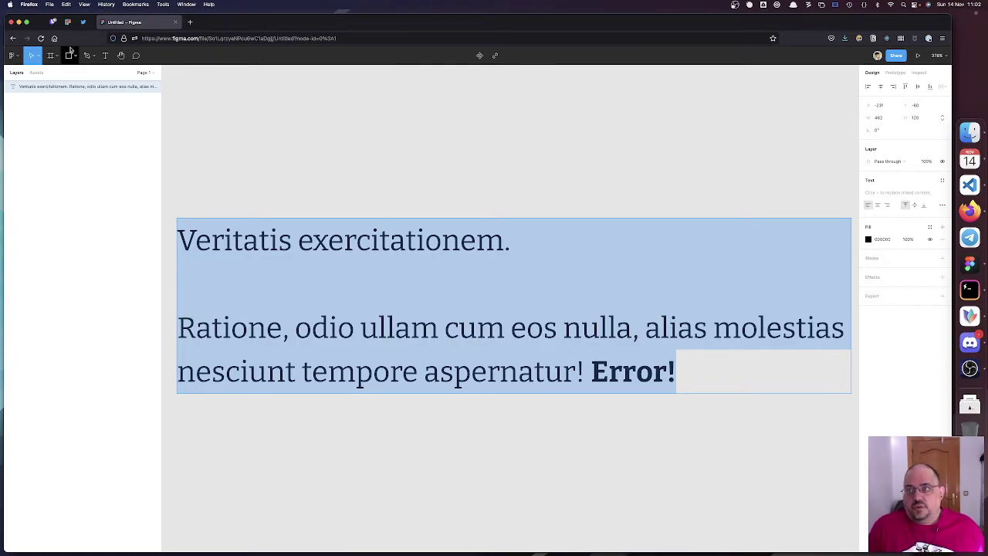
Choose Back to files, check the drafts sort options, and navigate back to Recently viewed.
{"action": "left_click", "coordinate": [14, 56]}
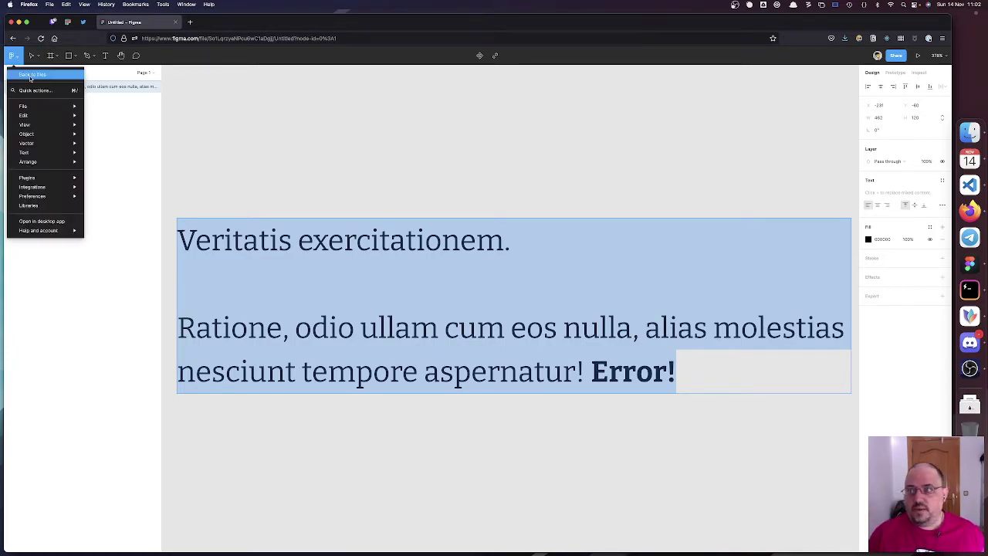
{"action": "left_click", "coordinate": [31, 77]}
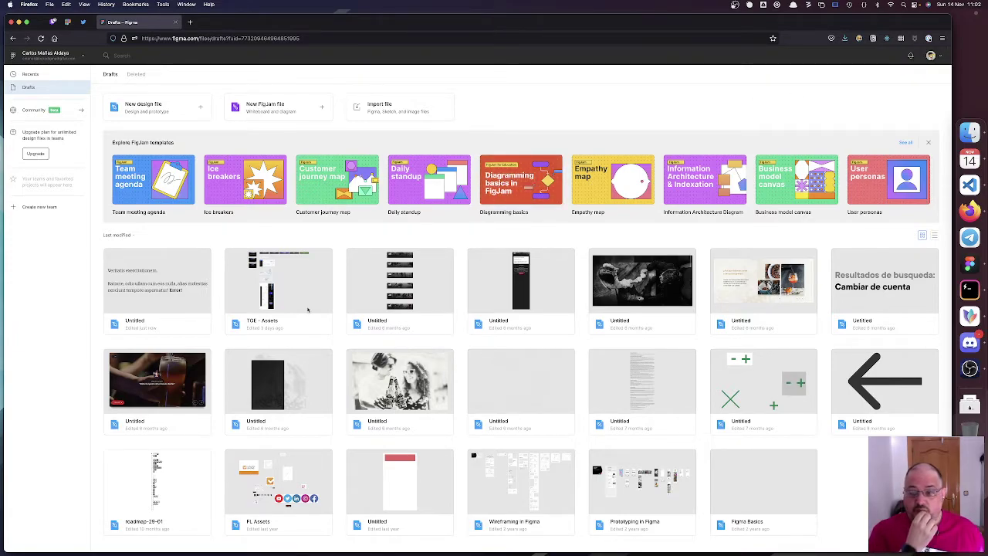
{"action": "left_click", "coordinate": [133, 236]}
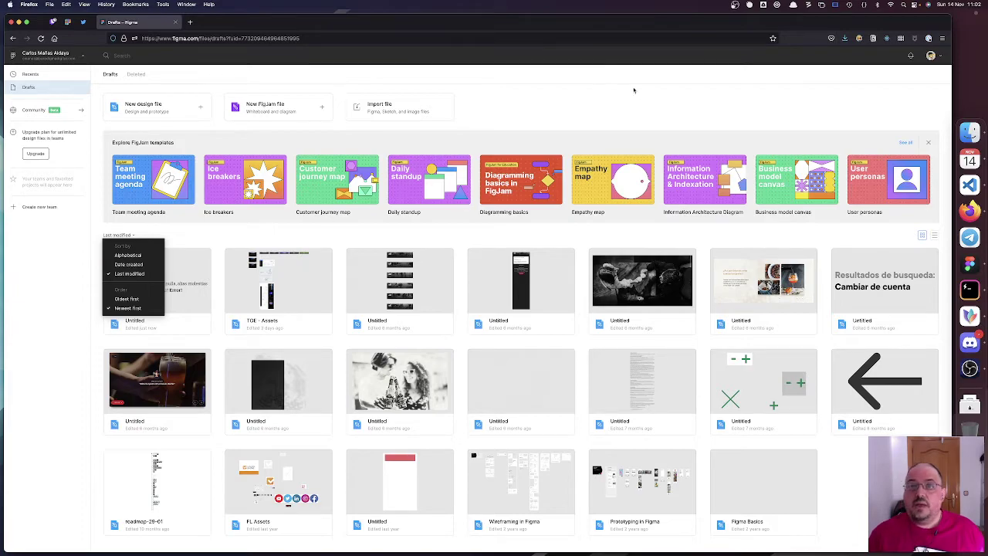
{"action": "left_click", "coordinate": [637, 95]}
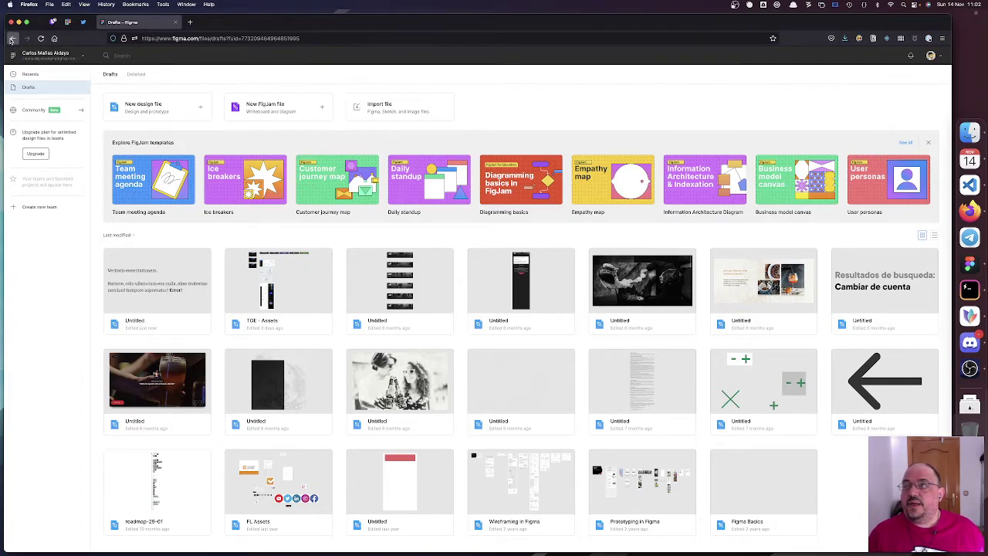
{"action": "left_click", "coordinate": [11, 38]}
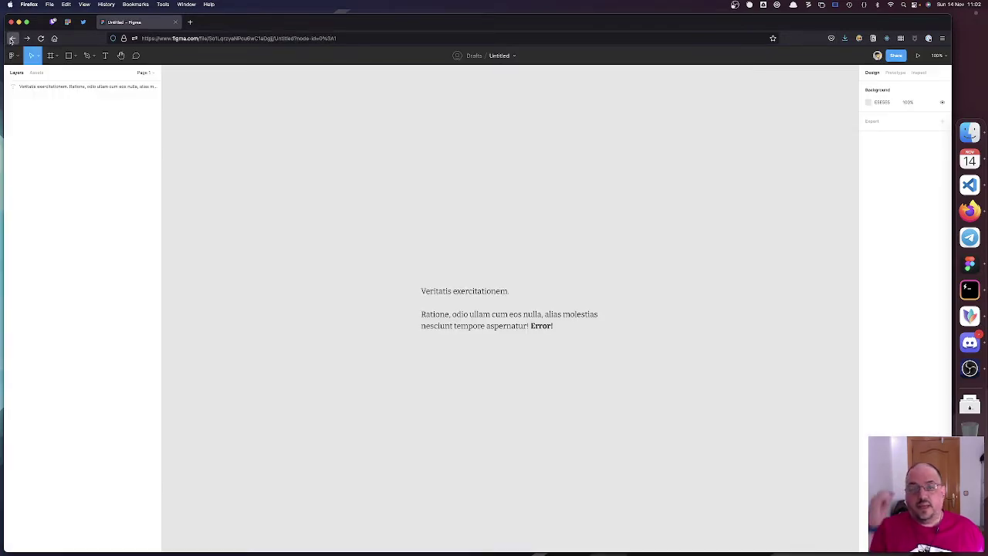
{"action": "left_click", "coordinate": [12, 39]}
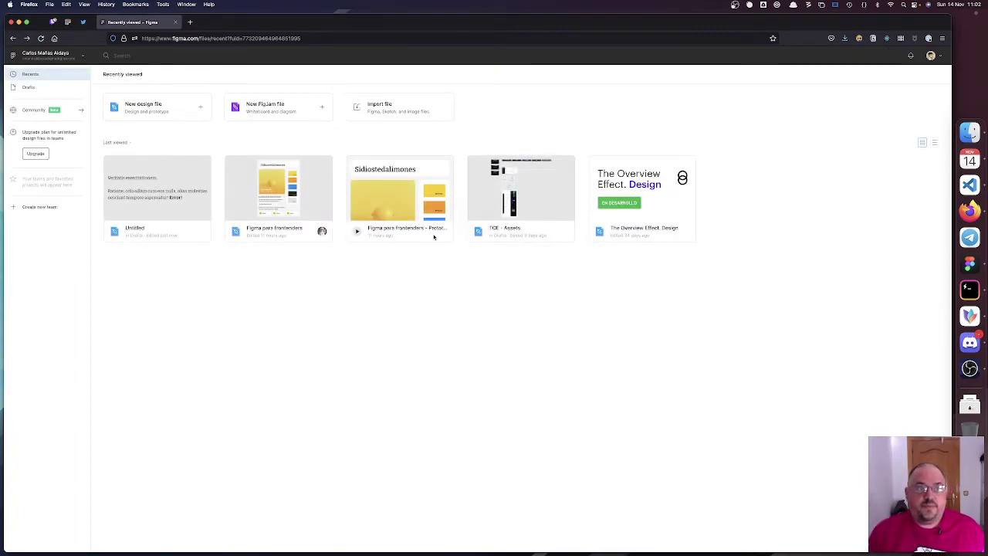
Open the Figma para frontenders file and select its 40×40 icons/github instance.
{"action": "double_click", "coordinate": [314, 184]}
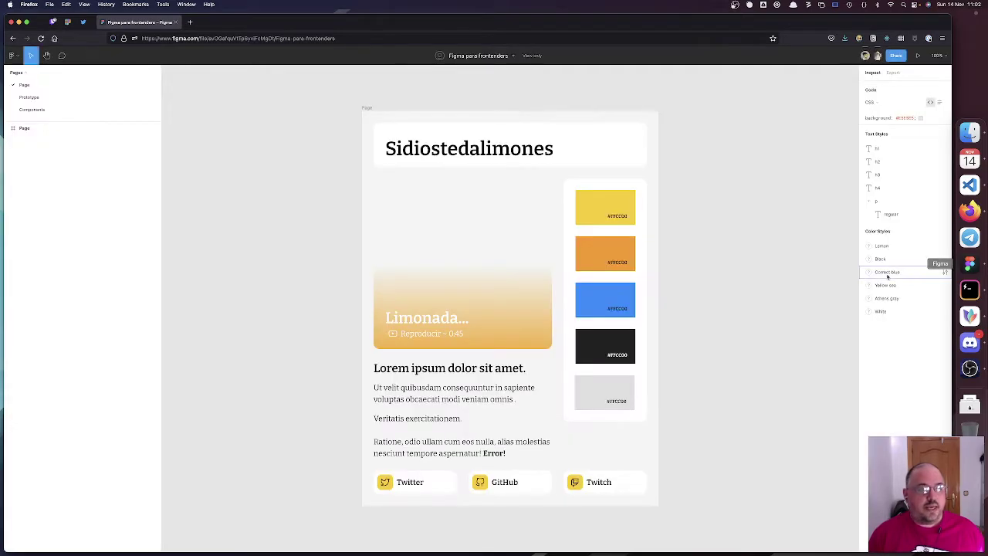
{"action": "key", "text": "super+Tab"}
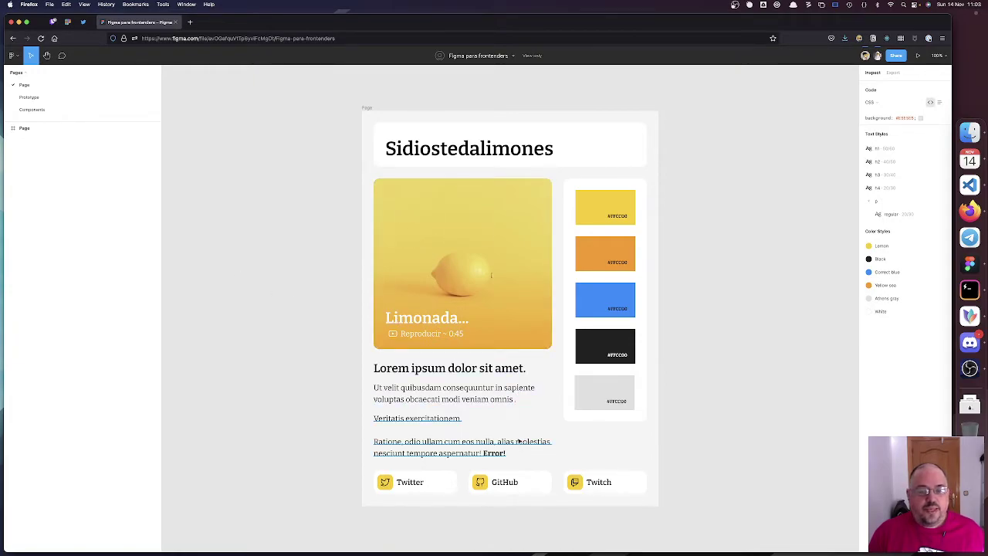
{"action": "left_click", "coordinate": [485, 489]}
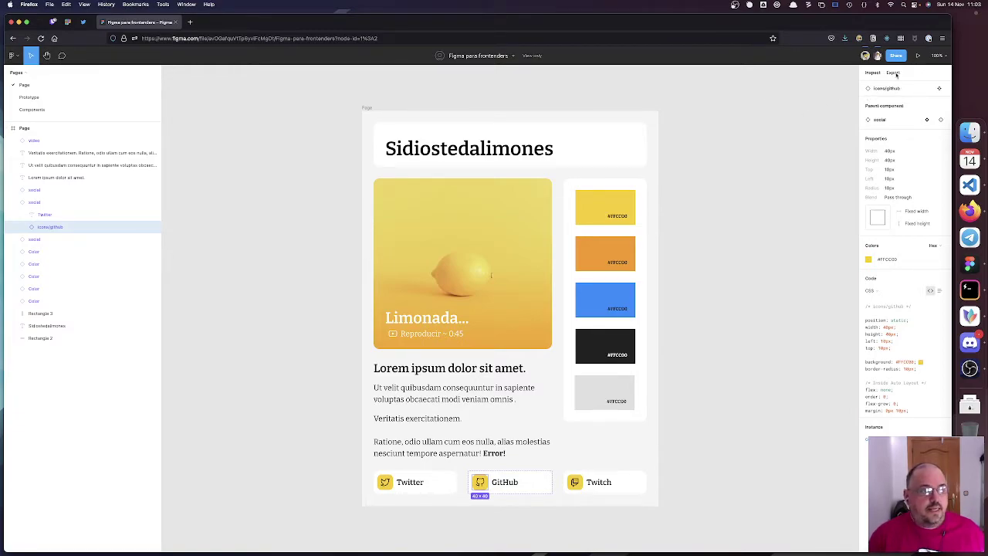
Add a 2x PNG and a 1x SVG export setting to the GitHub icon and show the preview.
{"action": "left_click", "coordinate": [897, 75]}
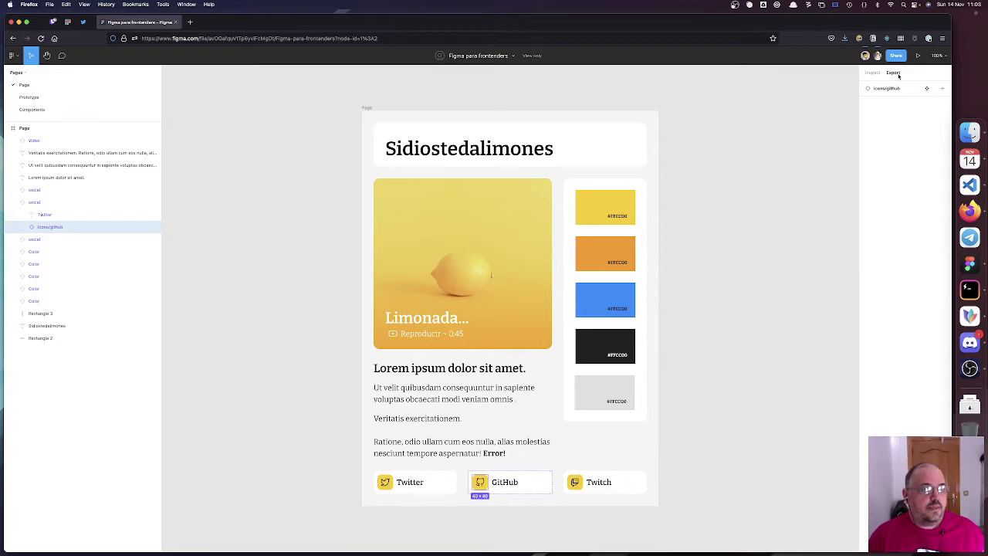
{"action": "left_click", "coordinate": [942, 88]}
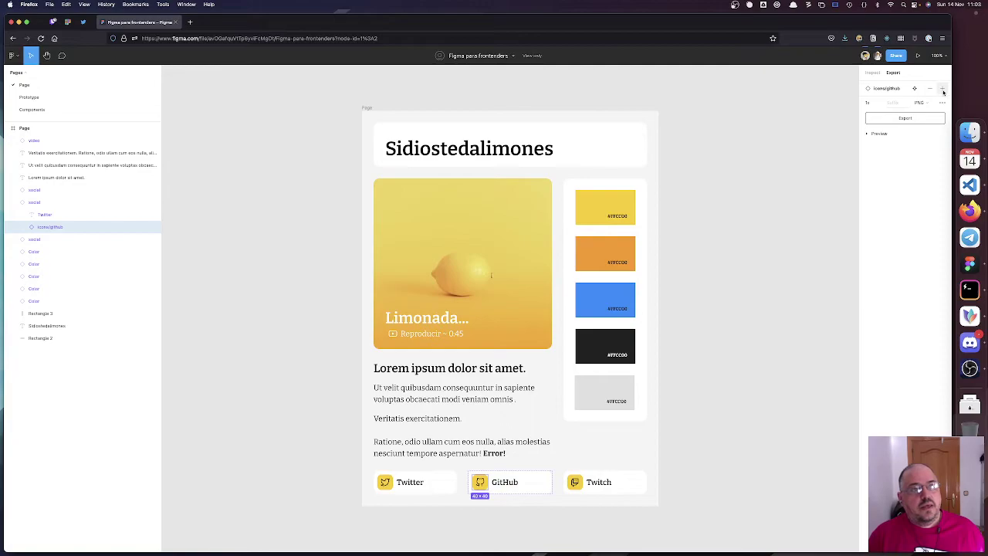
{"action": "left_click", "coordinate": [942, 89]}
{"action": "left_click", "coordinate": [930, 116]}
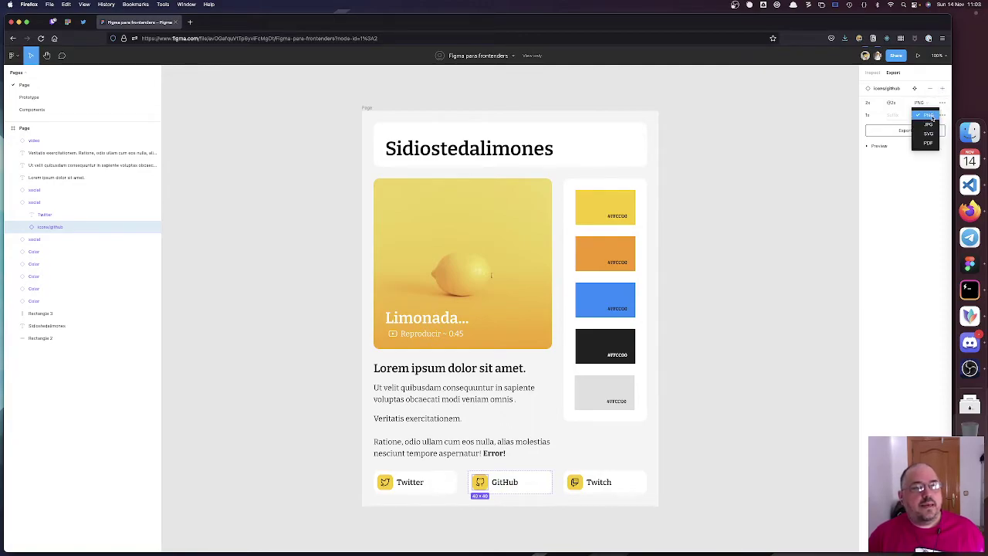
{"action": "left_click", "coordinate": [929, 134]}
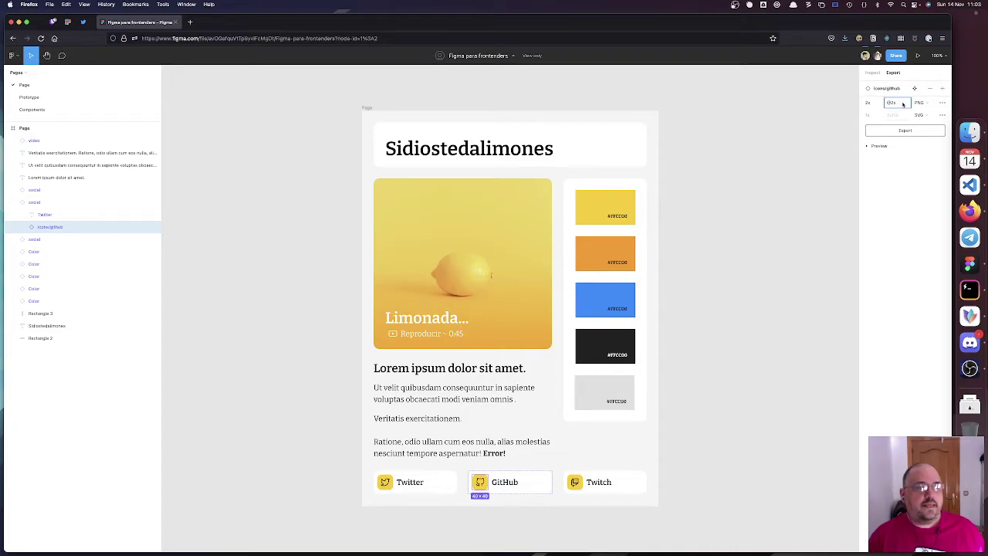
{"action": "key", "text": "BackSpace"}
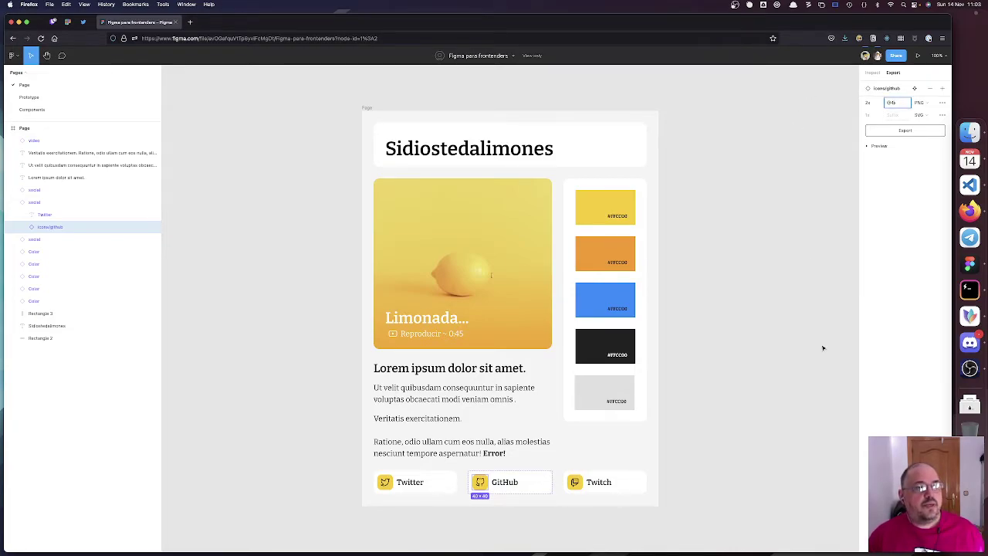
{"action": "left_click", "coordinate": [869, 147]}
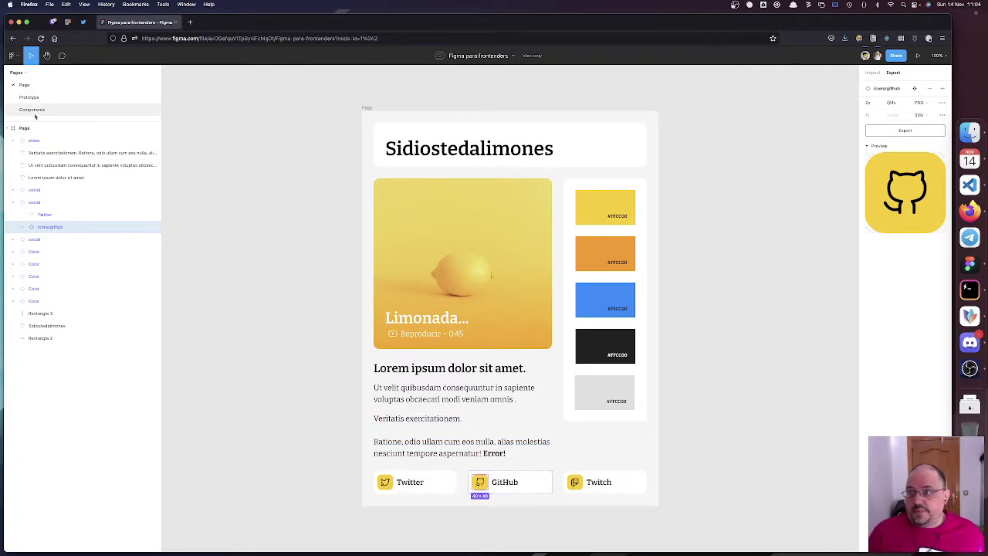
On the Components page, zoom to the icon row and add a PNG export to icons/youtube.
{"action": "left_click", "coordinate": [34, 112]}
{"action": "scroll", "coordinate": [441, 294], "scroll_direction": "up", "scroll_amount": 2}
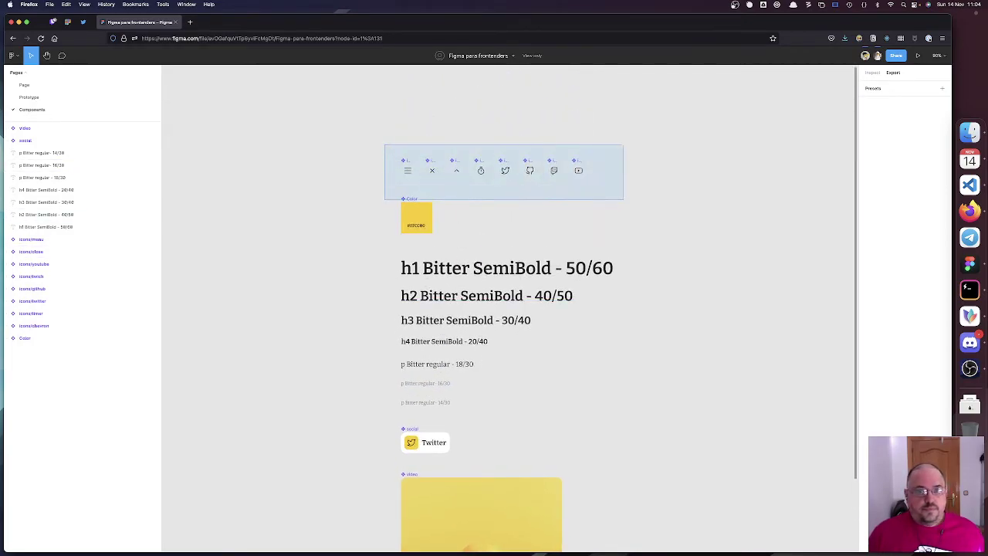
{"action": "left_click_drag", "start_coordinate": [384, 146], "coordinate": [624, 201]}
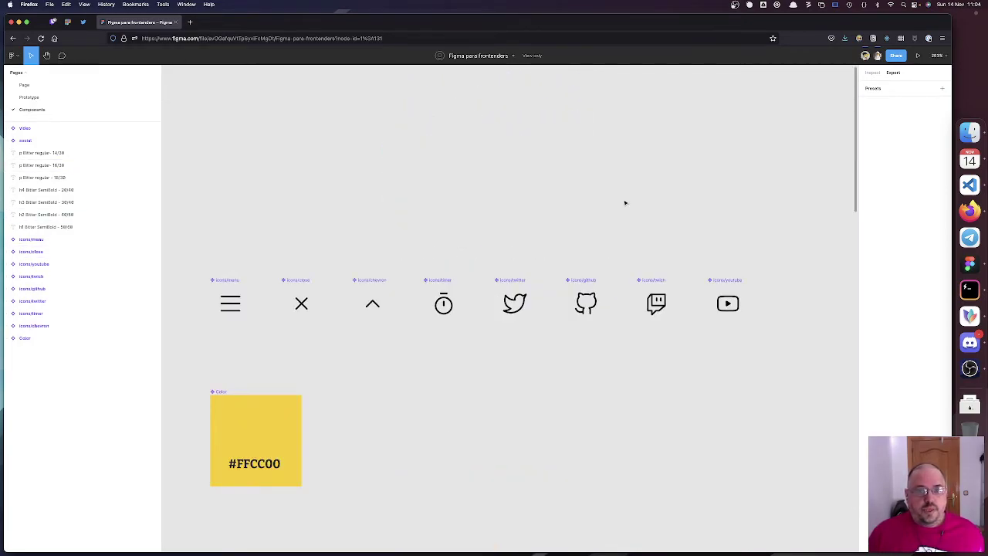
{"action": "left_click", "coordinate": [736, 283]}
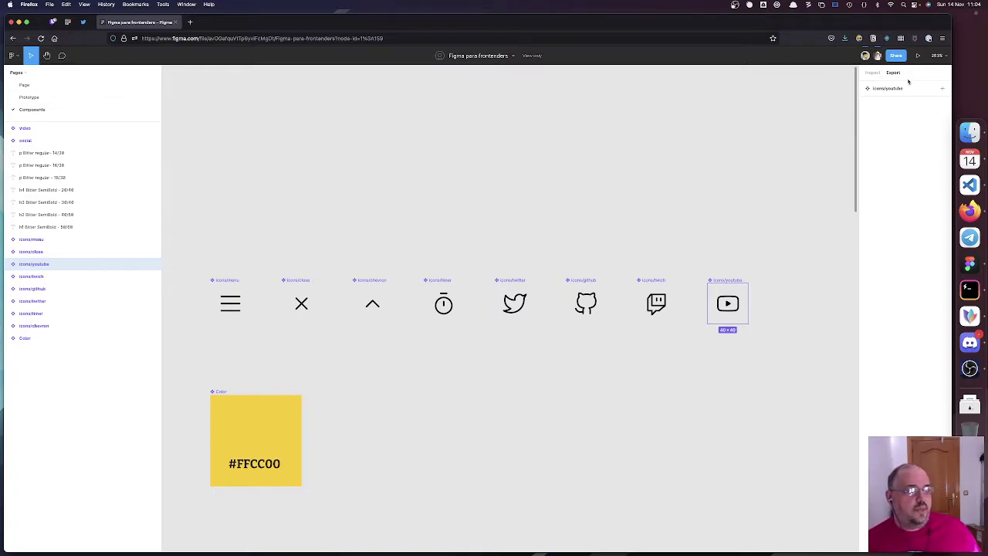
{"action": "left_click", "coordinate": [942, 89]}
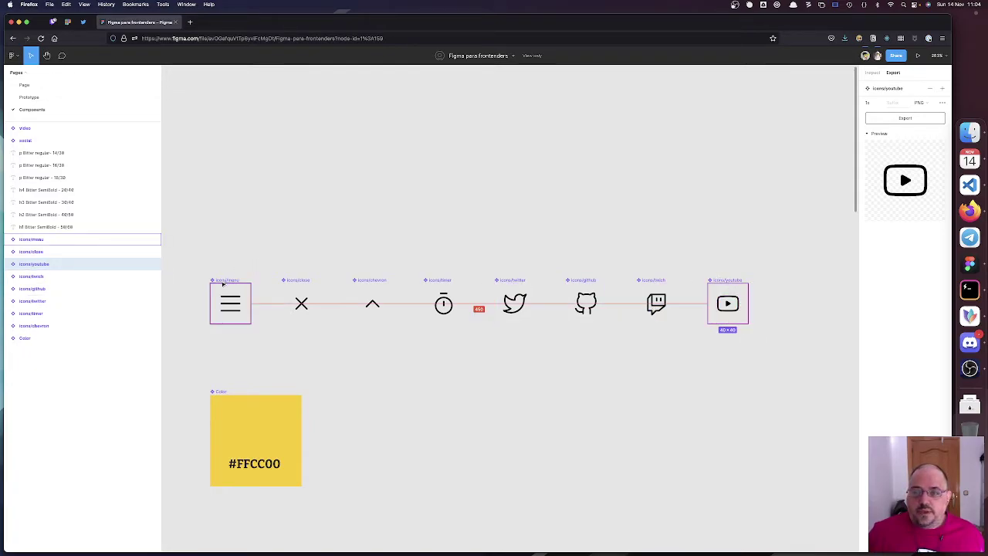
{"action": "key", "text": "alt"}
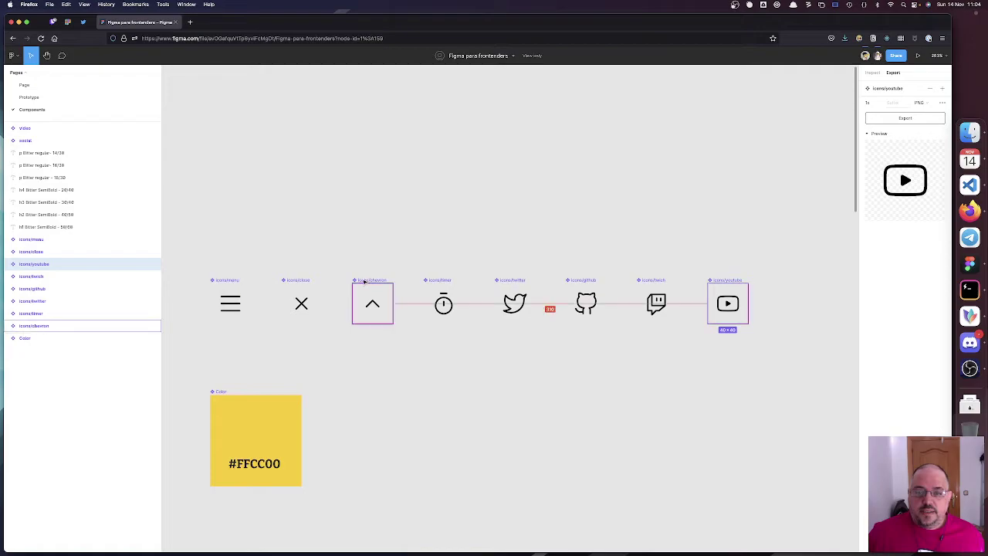
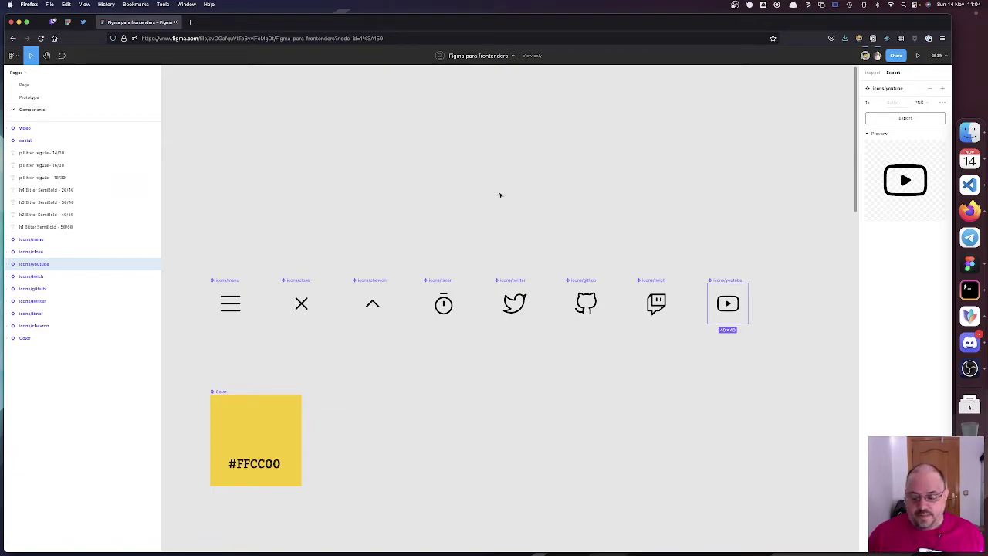
Glance at the mind map, then open the lemonade design page and clear the GitHub icon selection.
{"action": "key", "text": "ctrl+Right"}
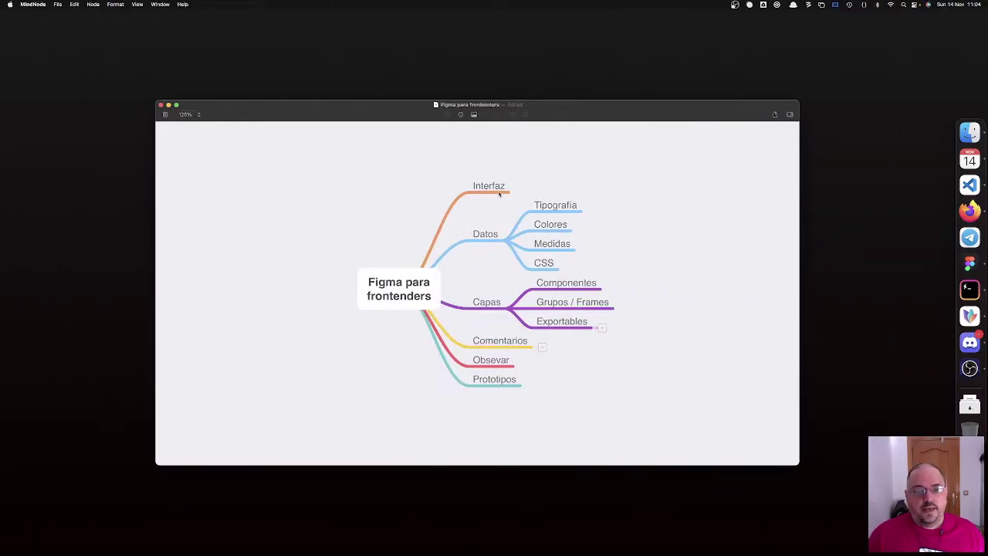
{"action": "key", "text": "ctrl+Left"}
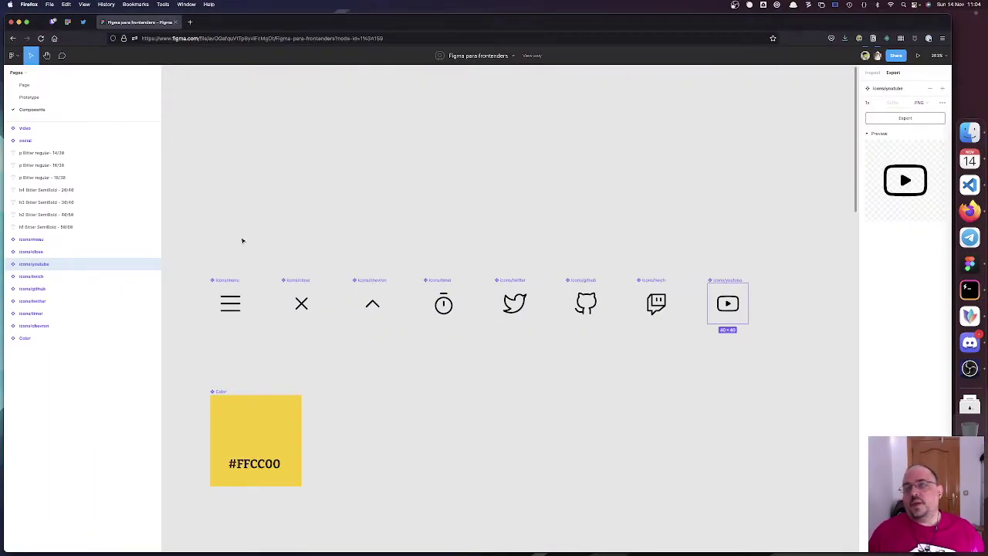
{"action": "left_click", "coordinate": [24, 85]}
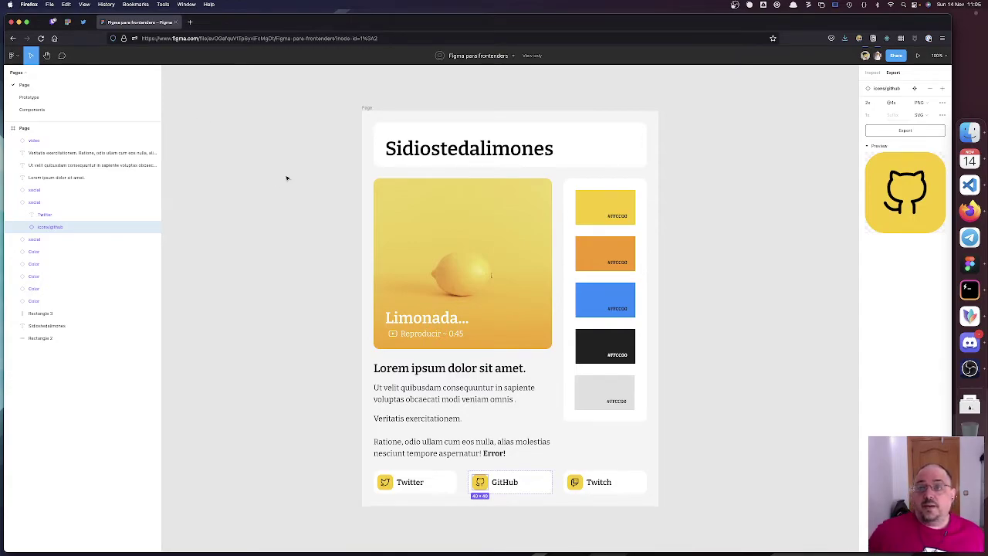
{"action": "left_click", "coordinate": [286, 178]}
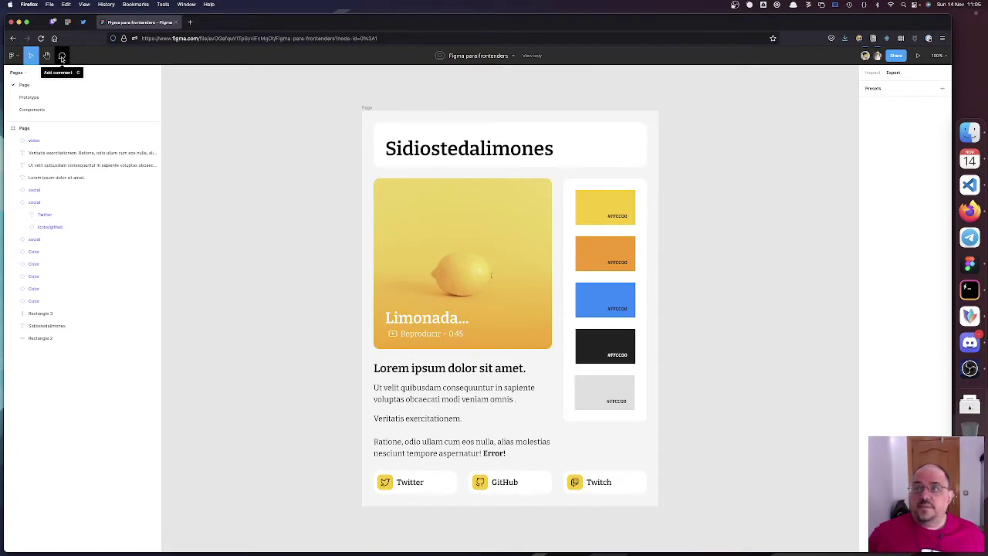
{"action": "left_click", "coordinate": [62, 57]}
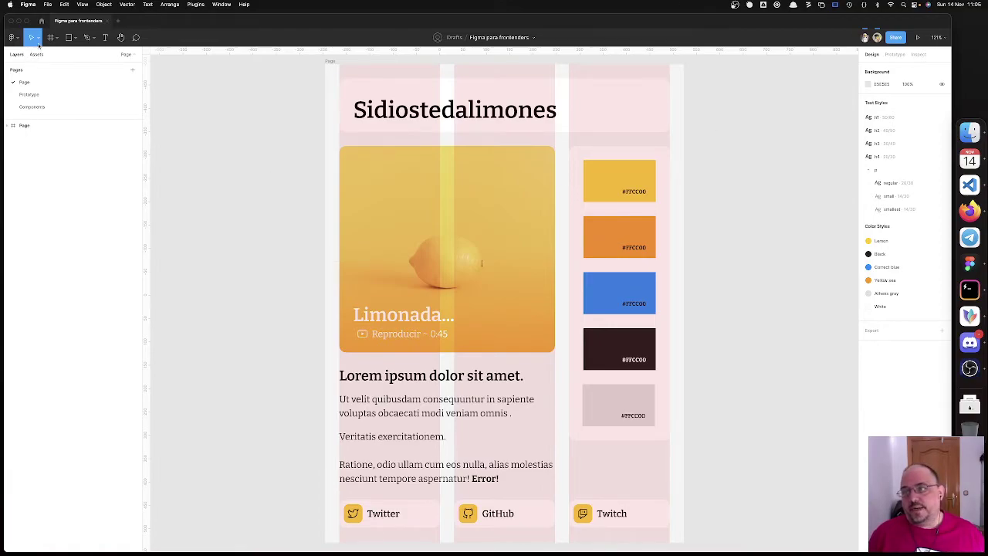
Pin a comment on the lemon image telling a teammate 'esto es componente de video'.
{"action": "left_click", "coordinate": [136, 38]}
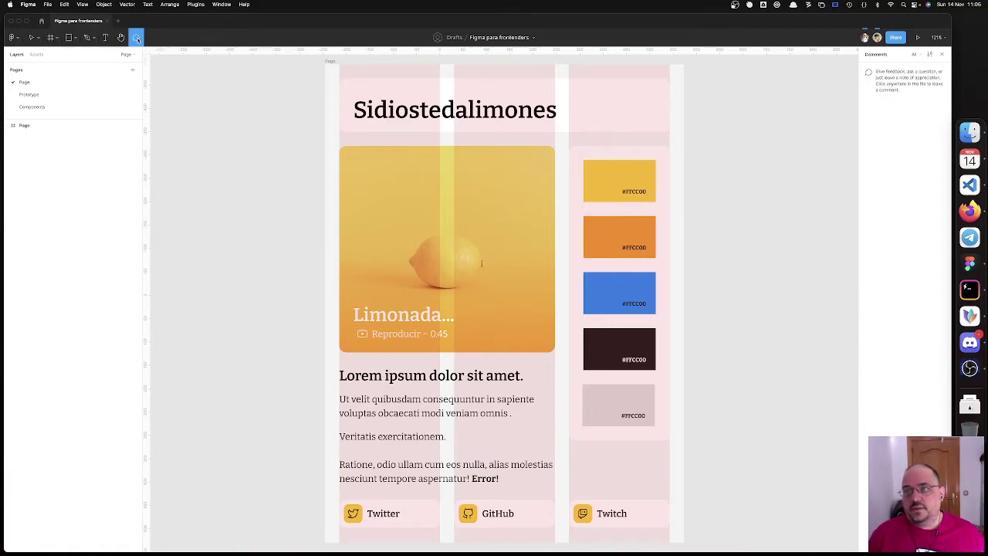
{"action": "left_click", "coordinate": [351, 160]}
{"action": "type", "text": "O"}
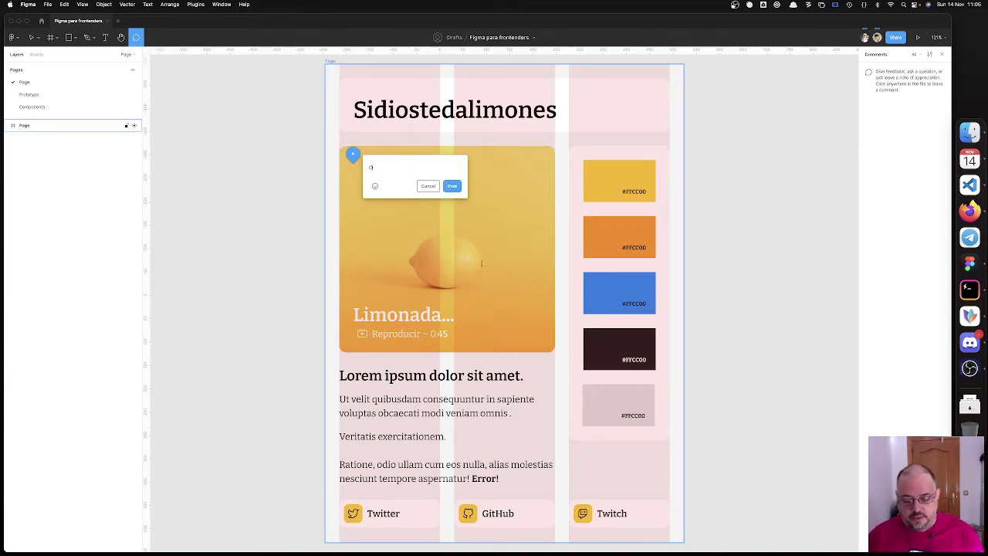
{"action": "type", "text": "ye, Chuck, e"}
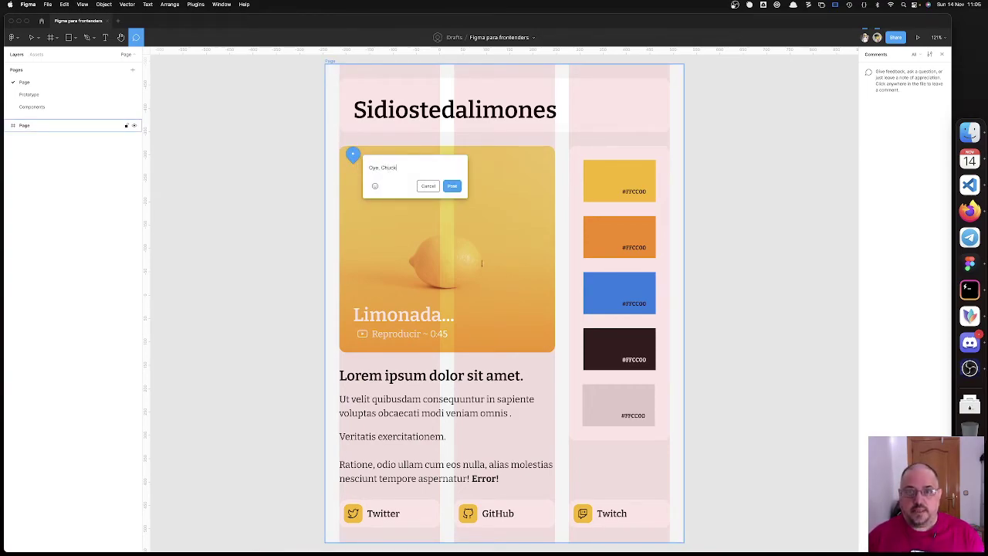
{"action": "type", "text": "sto esm"}
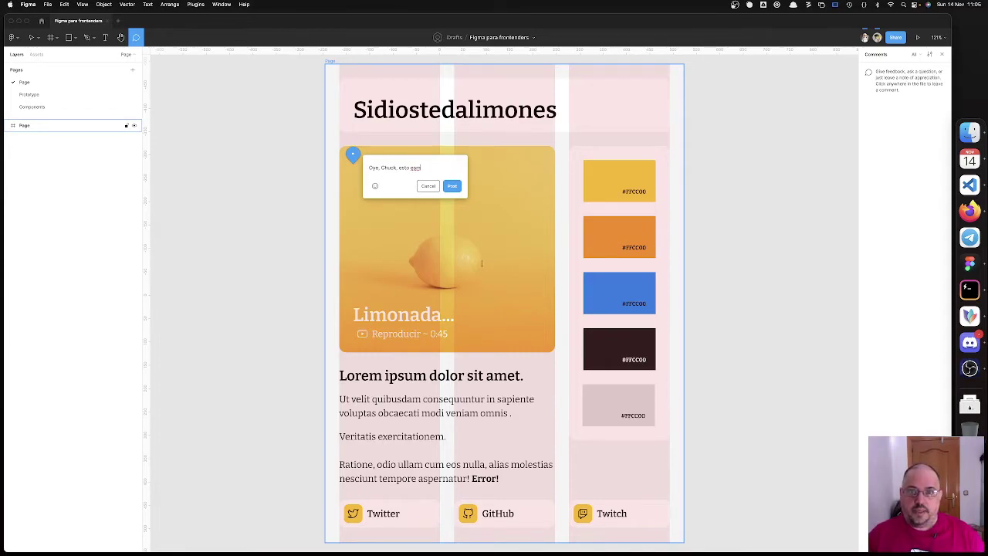
{"action": "key", "text": "BackSpace"}
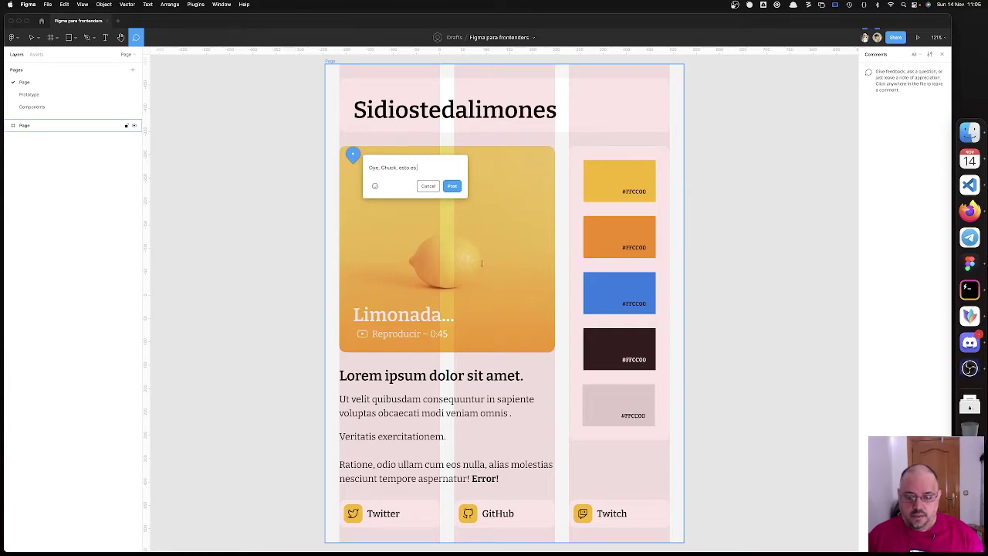
{"action": "type", "text": "uncomp"}
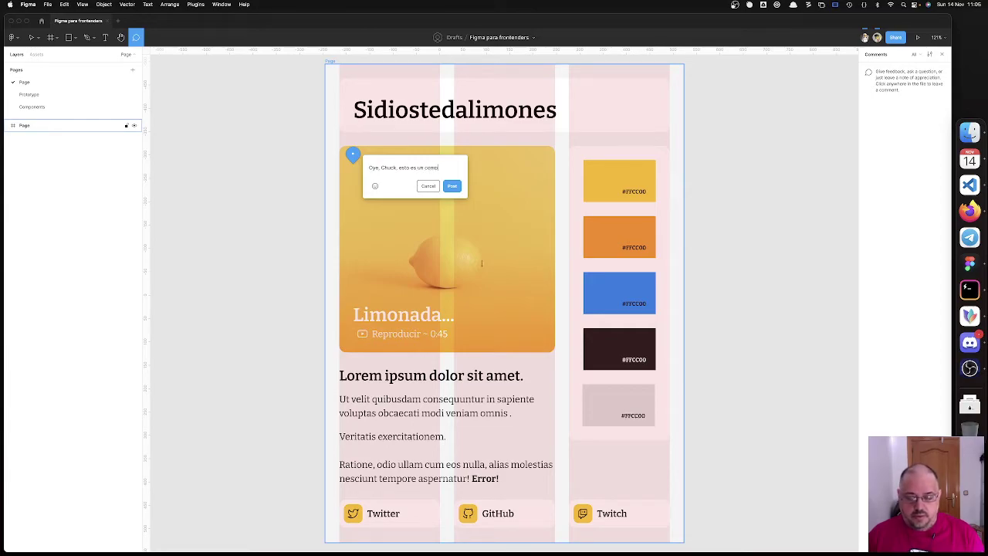
{"action": "type", "text": "onente de video"}
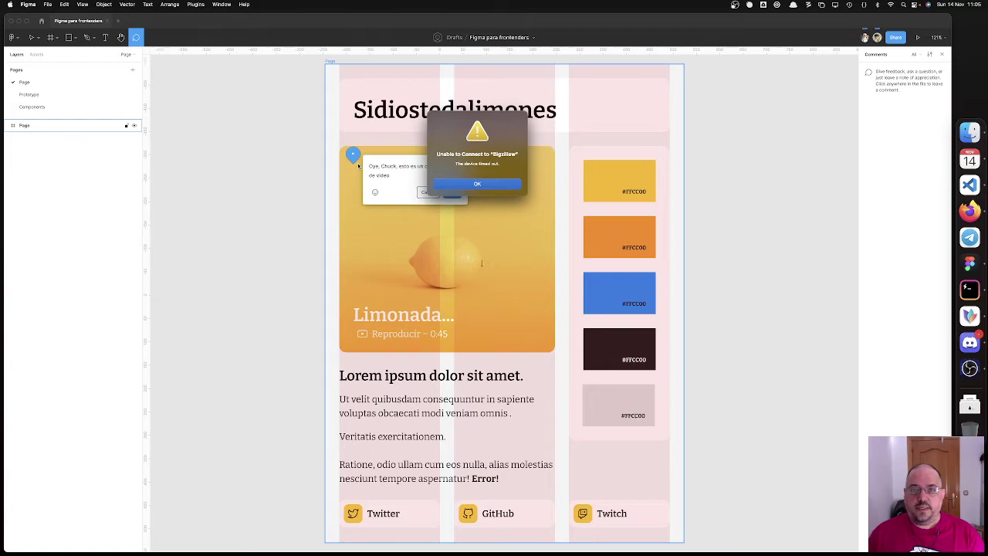
{"action": "left_click", "coordinate": [487, 187]}
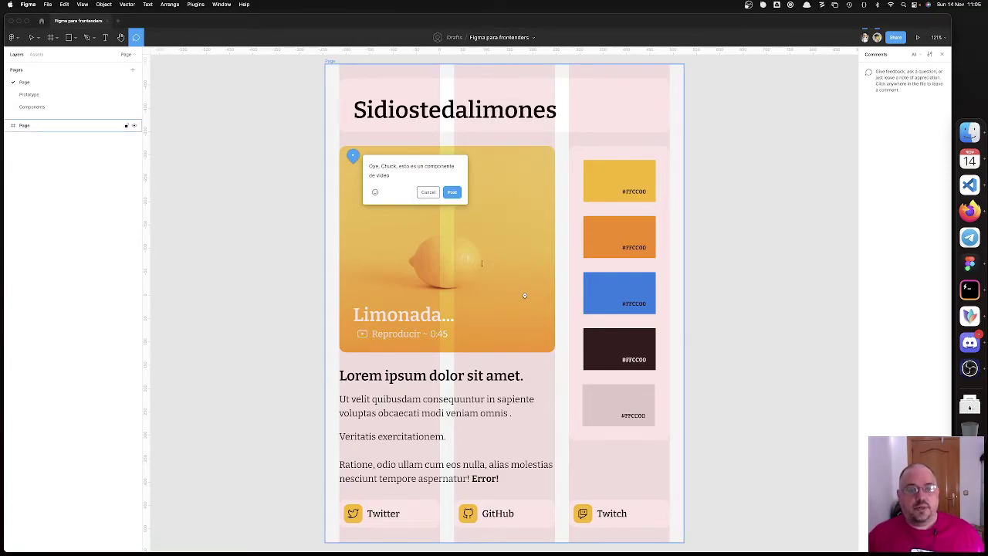
{"action": "key", "text": "alt+space"}
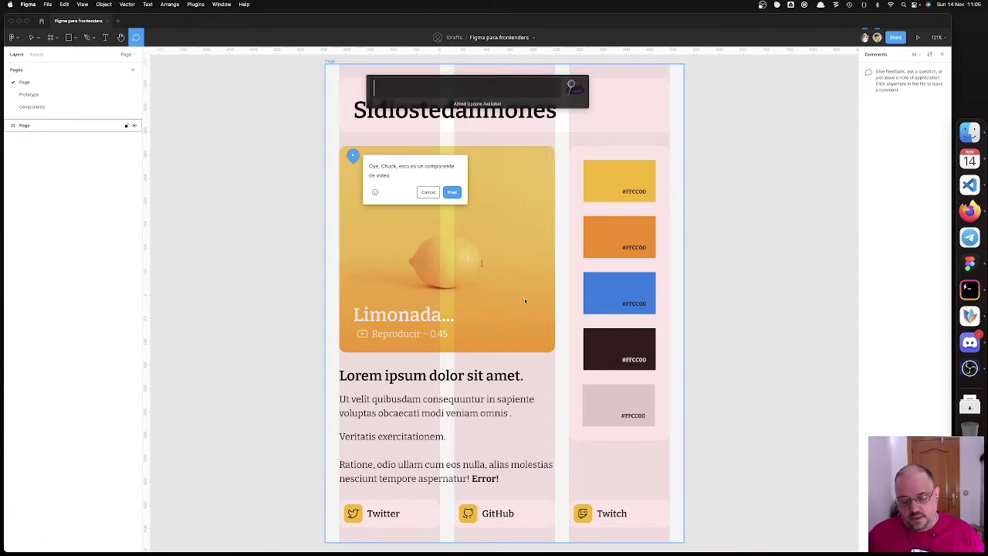
{"action": "type", "text": "sys"}
{"action": "key", "text": "Return"}
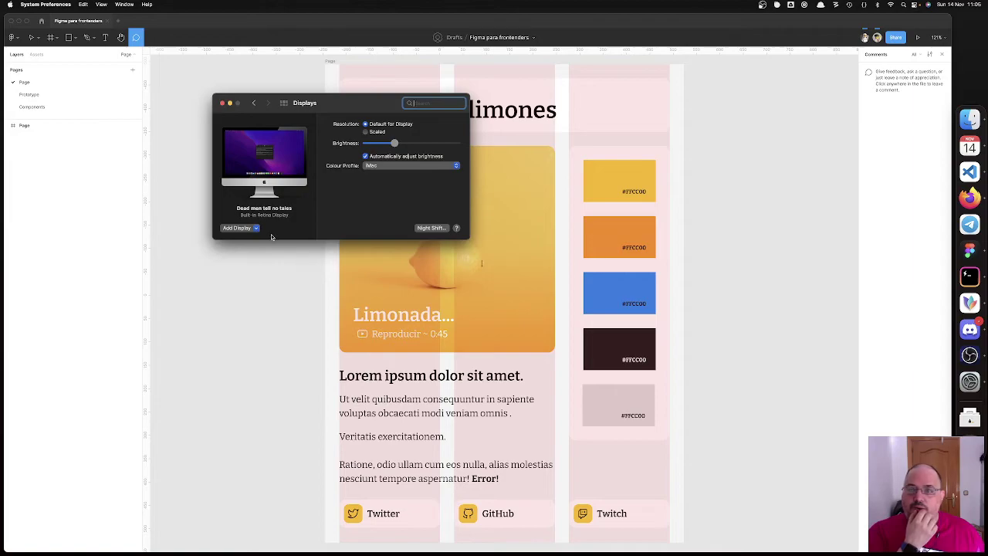
{"action": "left_click", "coordinate": [254, 228]}
{"action": "left_click", "coordinate": [400, 249]}
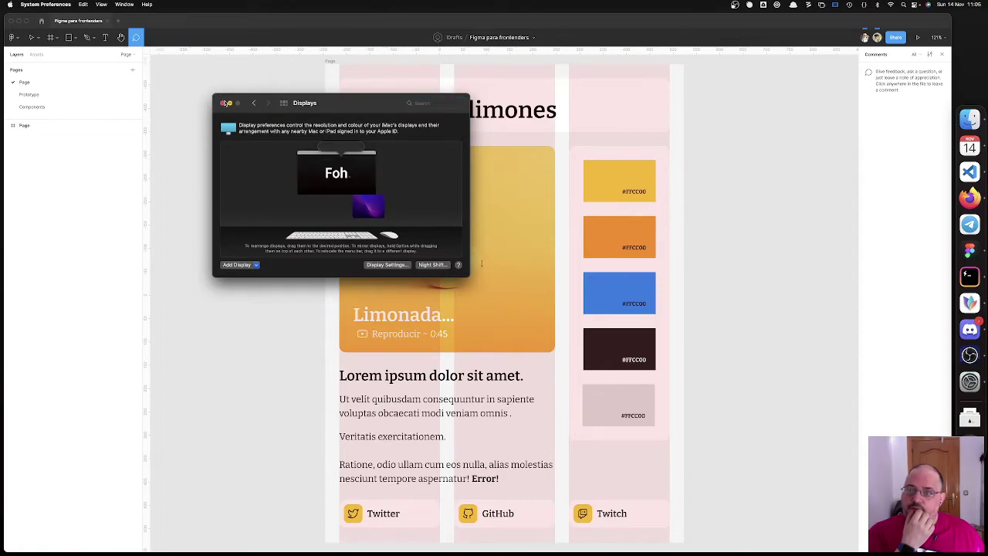
{"action": "left_click", "coordinate": [223, 103]}
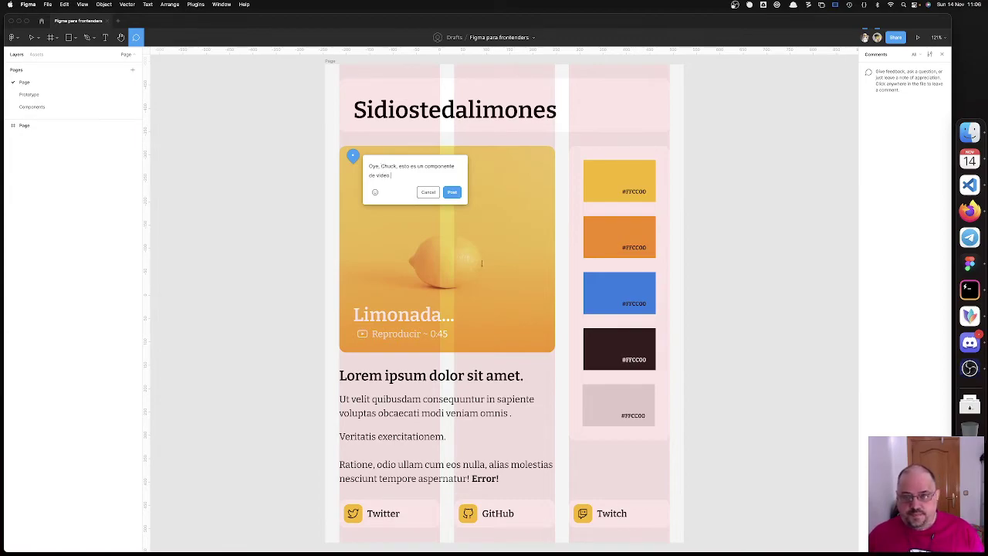
End the comment with a period, mention the second teammate on a new line, and post it.
{"action": "type", "text": "."}
{"action": "key", "text": "shift+Return"}
{"action": "type", "text": "@"}
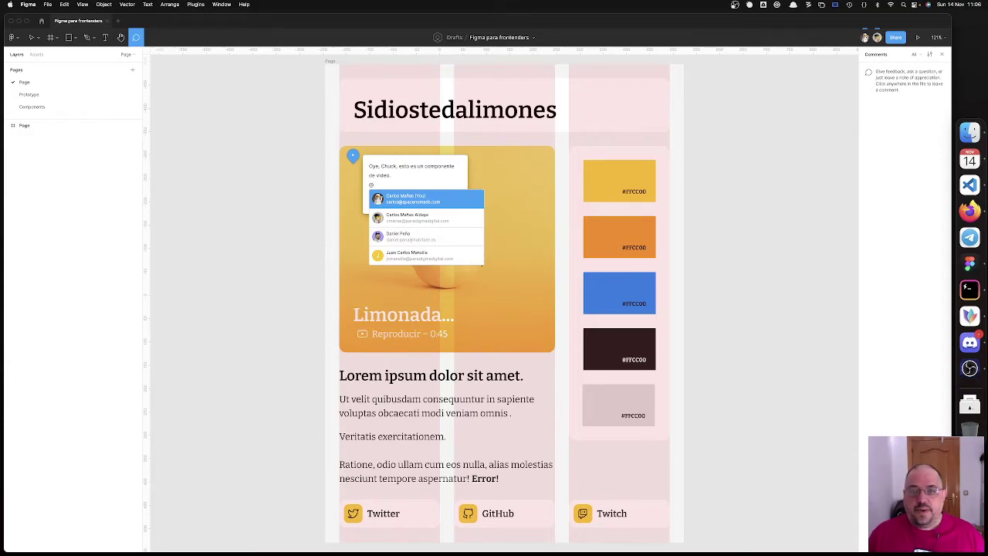
{"action": "key", "text": "Down"}
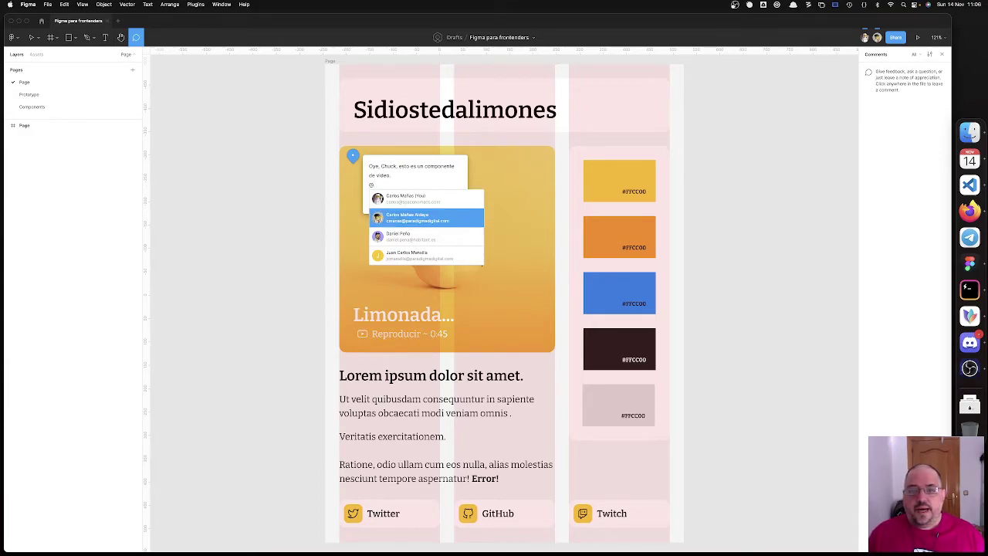
{"action": "key", "text": "Return"}
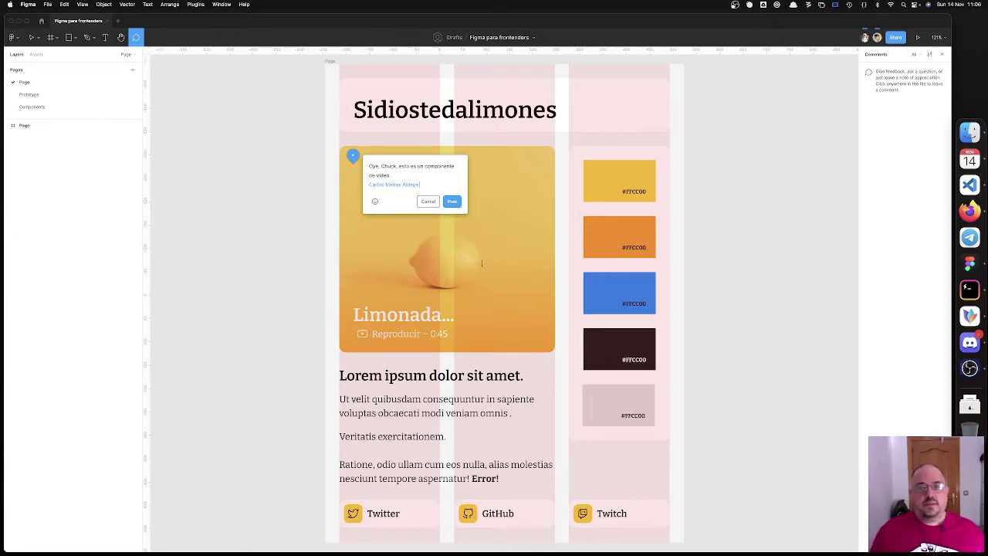
{"action": "left_click", "coordinate": [450, 202]}
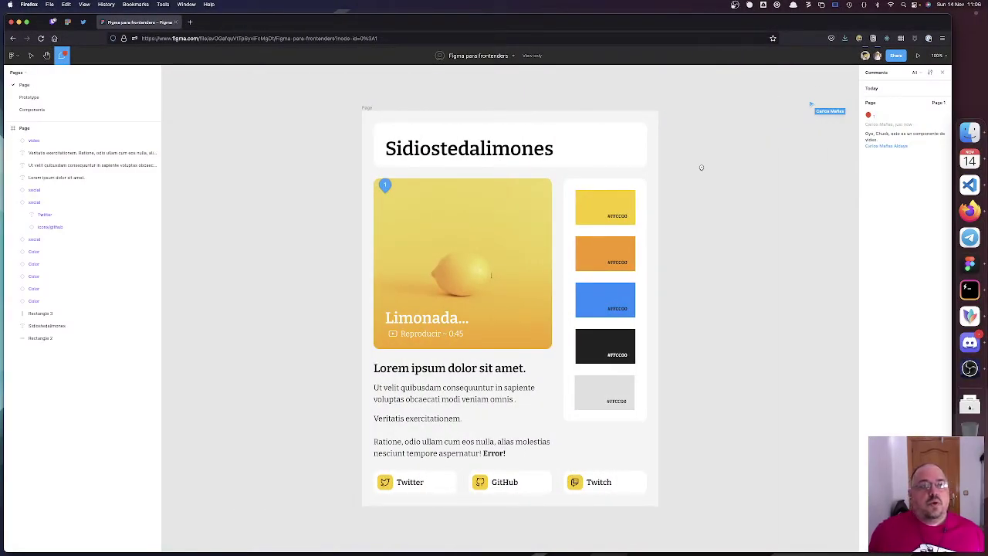
Discard a stray comment pin, reply 'Qué me estás contando???' on the video thread, then close it.
{"action": "left_click", "coordinate": [701, 167]}
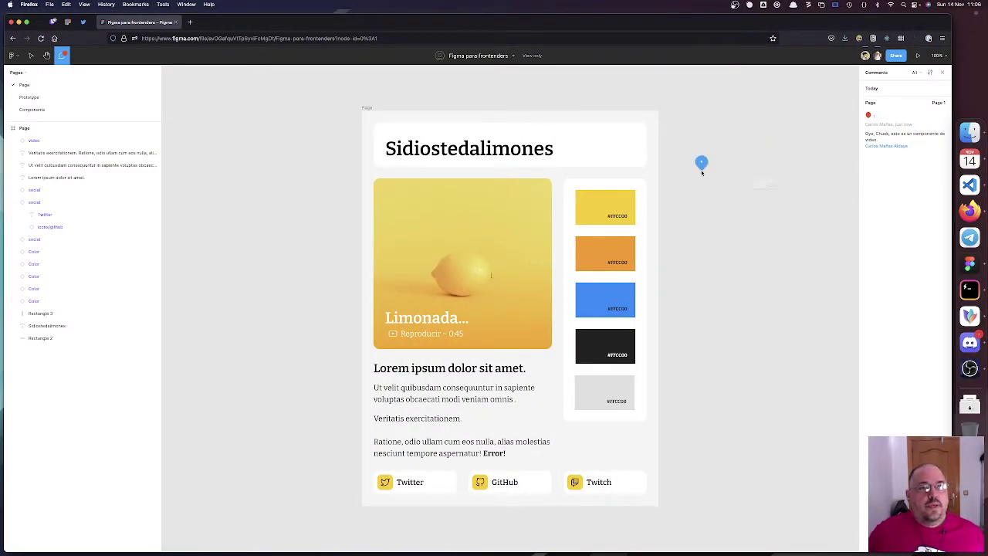
{"action": "left_click", "coordinate": [776, 192]}
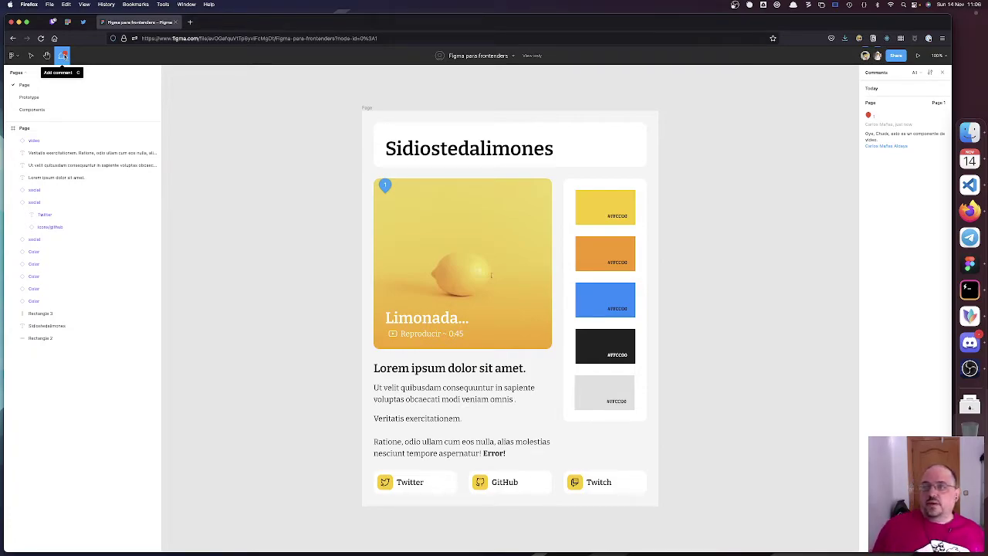
{"action": "left_click", "coordinate": [890, 129]}
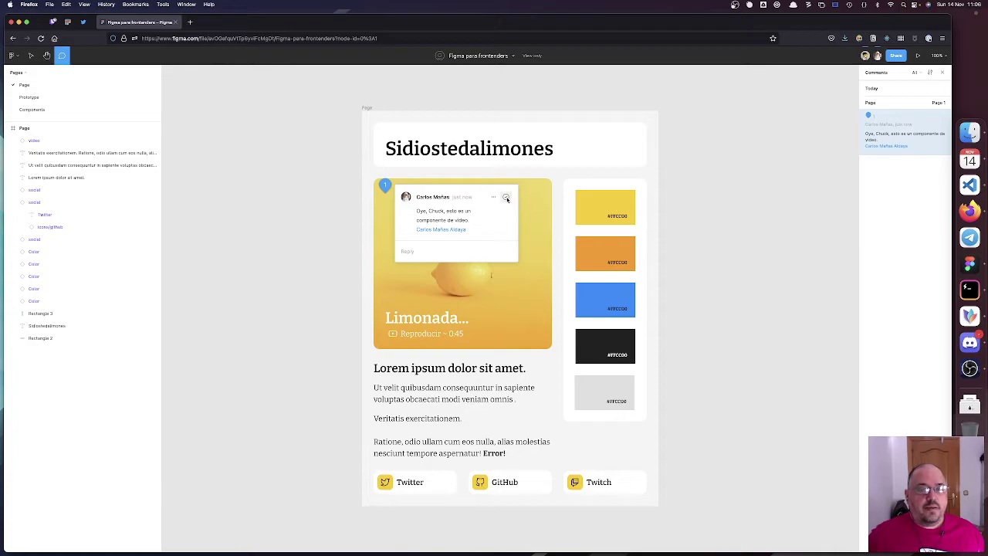
{"action": "left_click", "coordinate": [431, 250]}
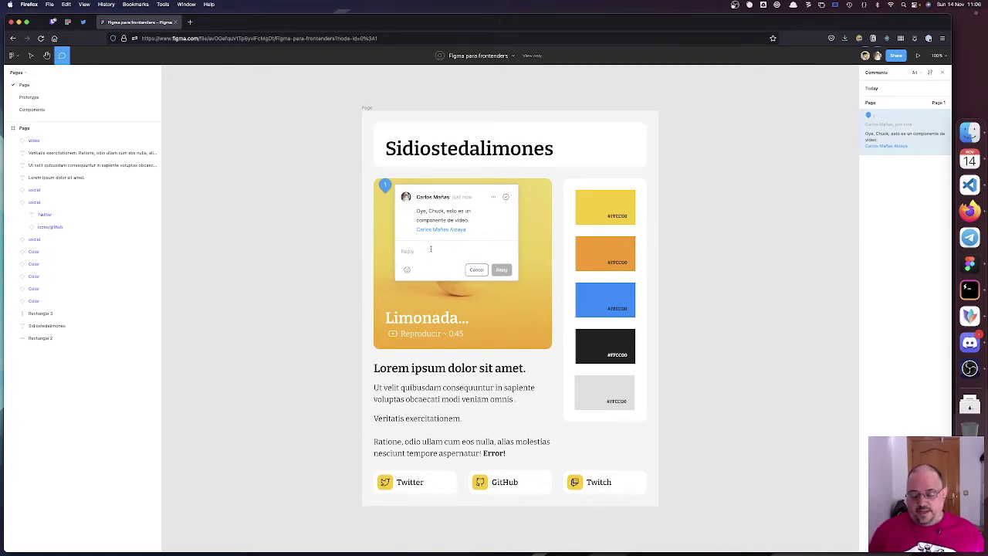
{"action": "type", "text": "Qu"}
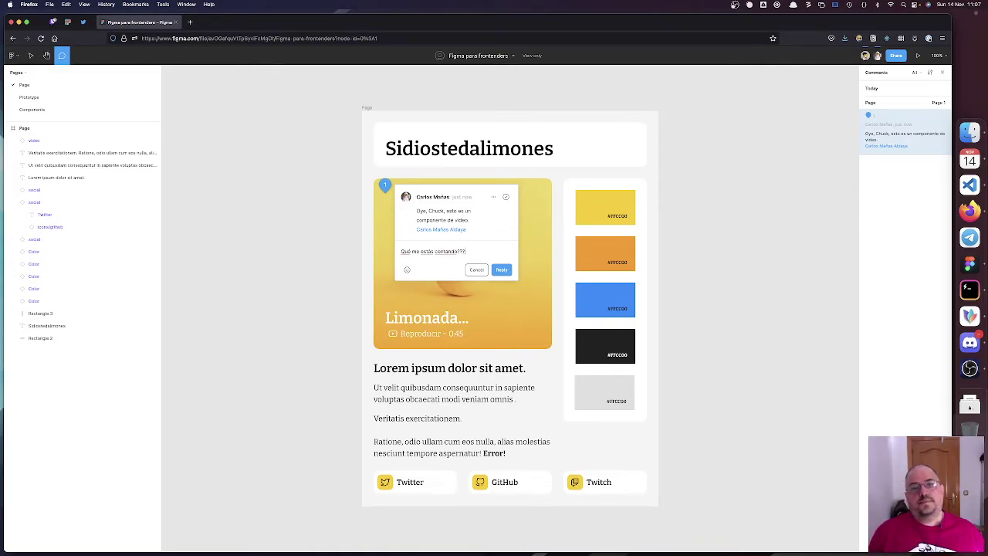
{"action": "left_click", "coordinate": [504, 270]}
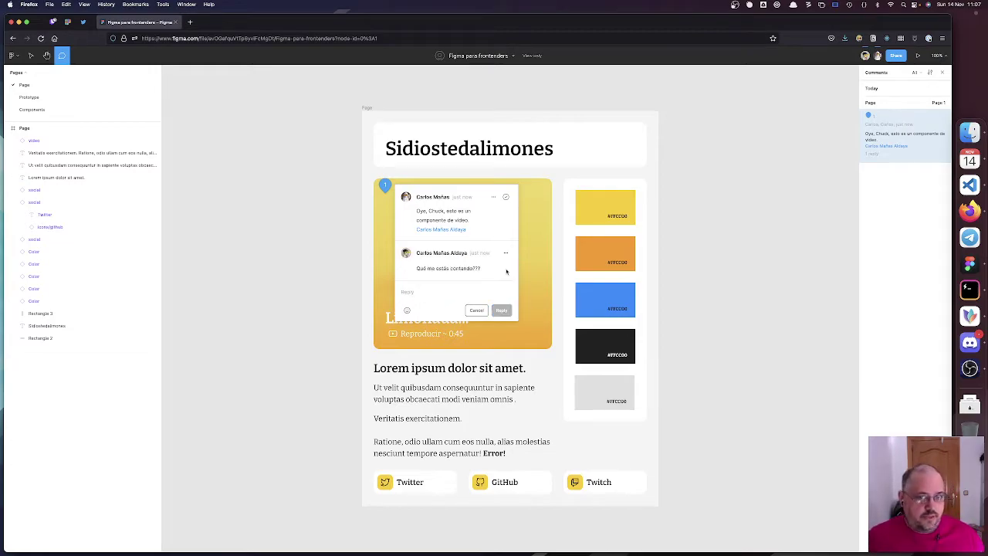
{"action": "left_click", "coordinate": [479, 311]}
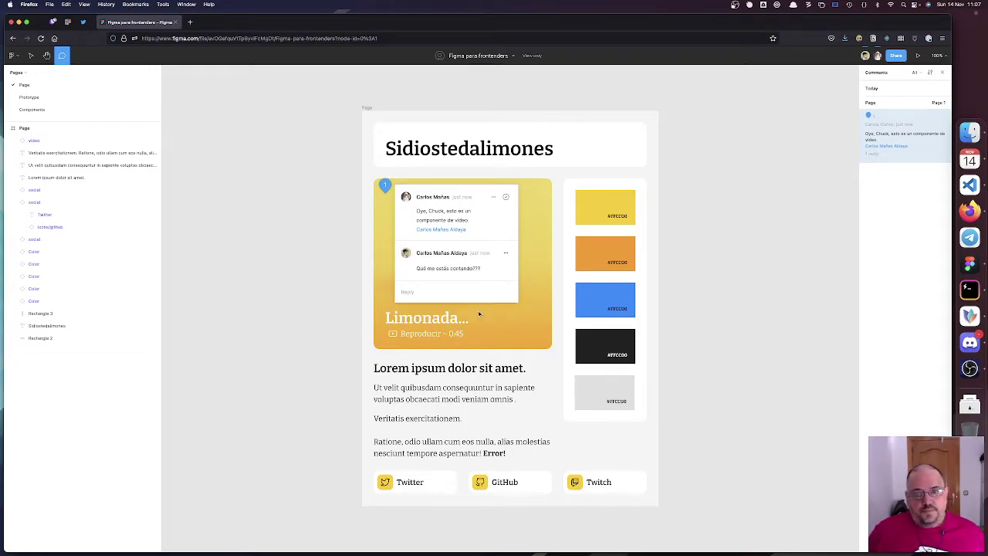
{"action": "left_click", "coordinate": [694, 280]}
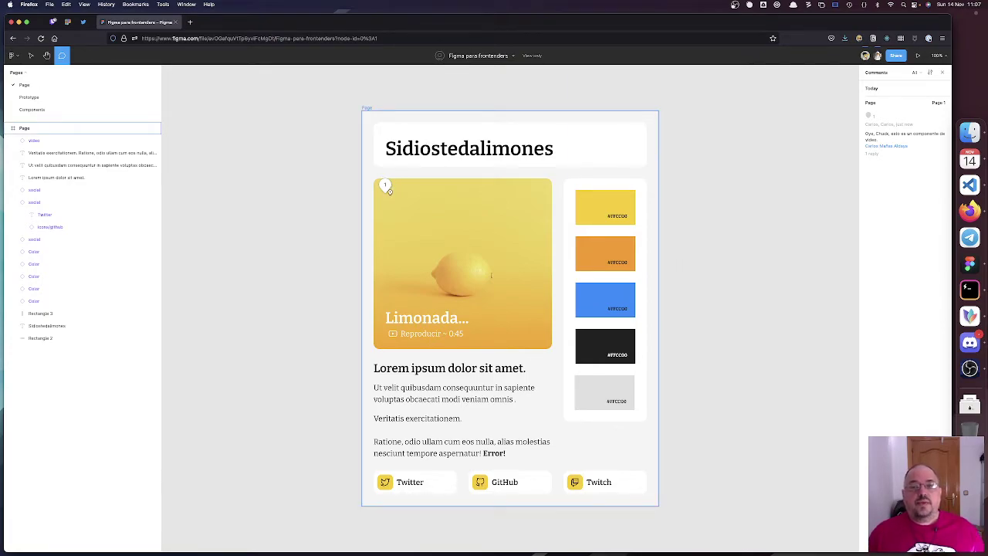
Mark the video-card comment thread as resolved.
{"action": "left_click", "coordinate": [30, 55]}
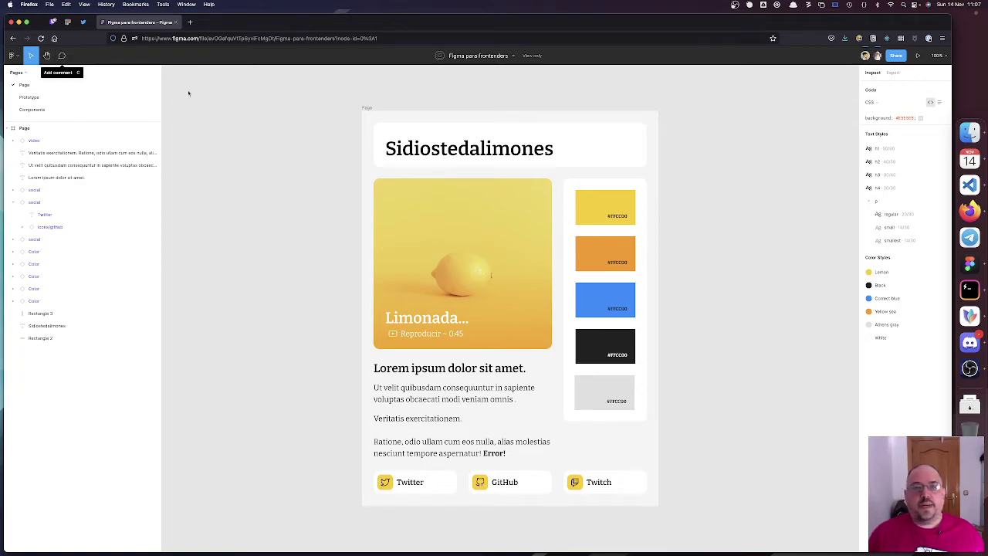
{"action": "left_click", "coordinate": [62, 56]}
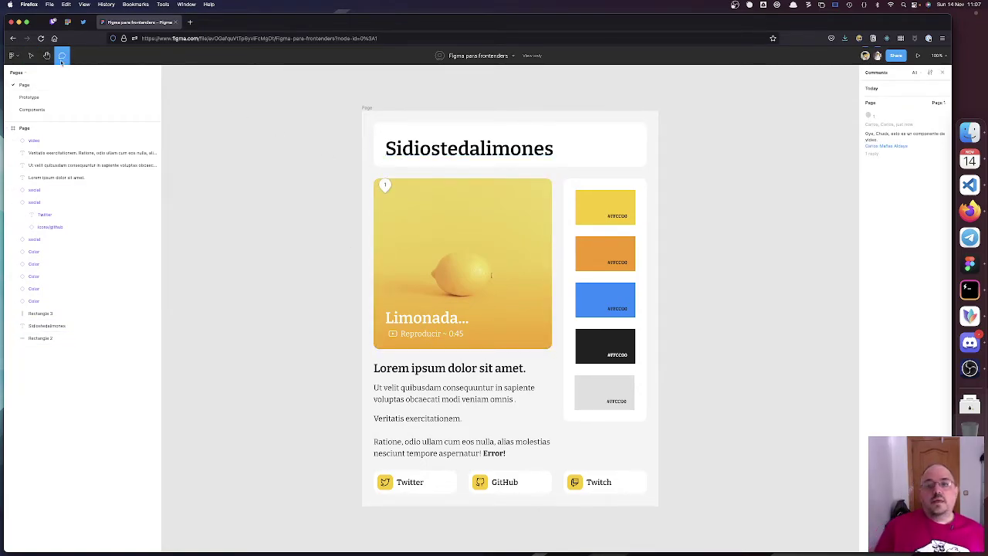
{"action": "left_click", "coordinate": [386, 187]}
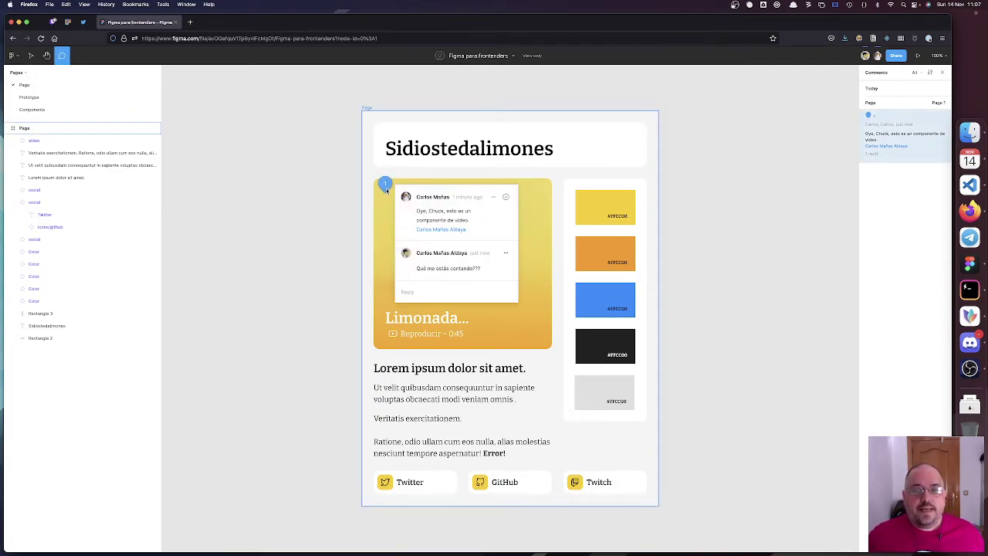
{"action": "left_click", "coordinate": [506, 200]}
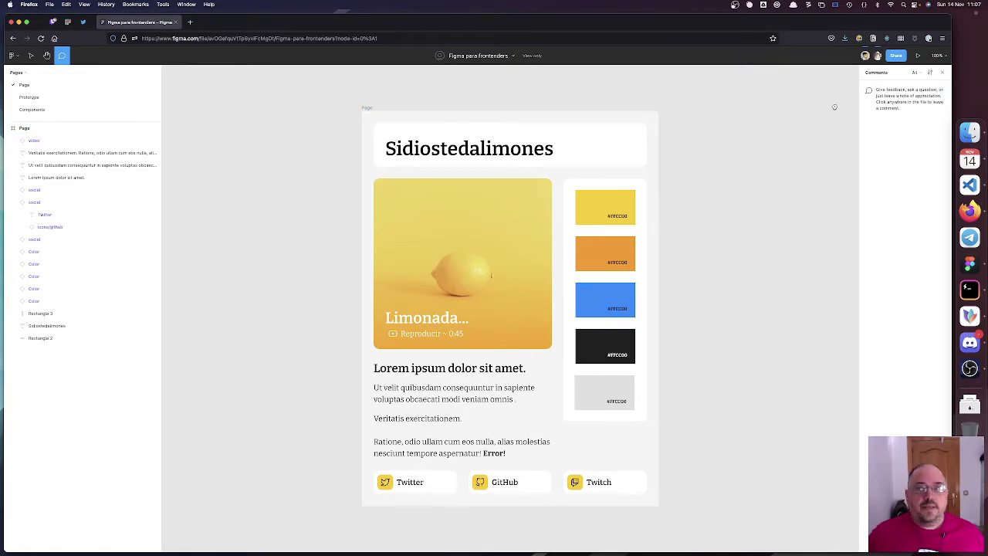
Set the comments filter to show resolved comments in the list.
{"action": "left_click", "coordinate": [916, 72]}
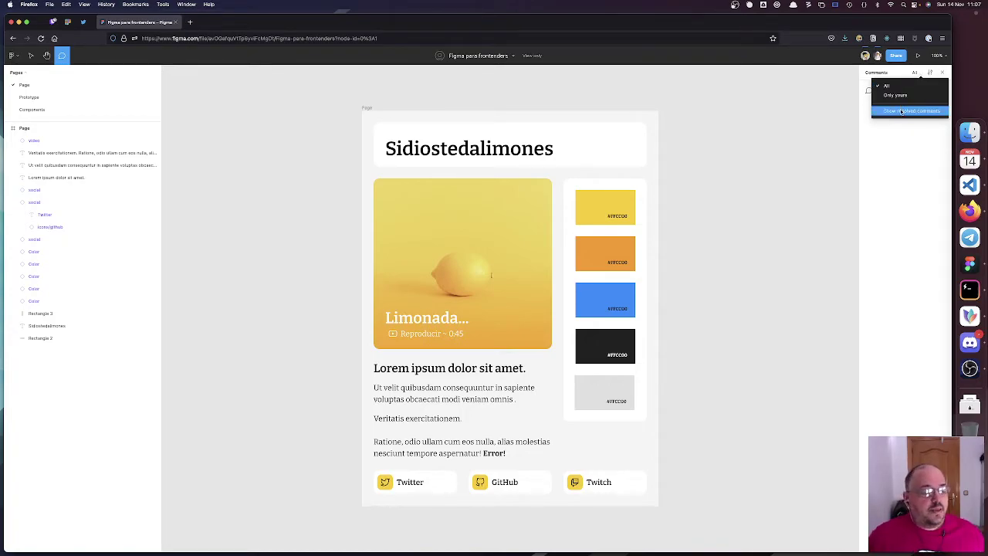
{"action": "left_click", "coordinate": [901, 112]}
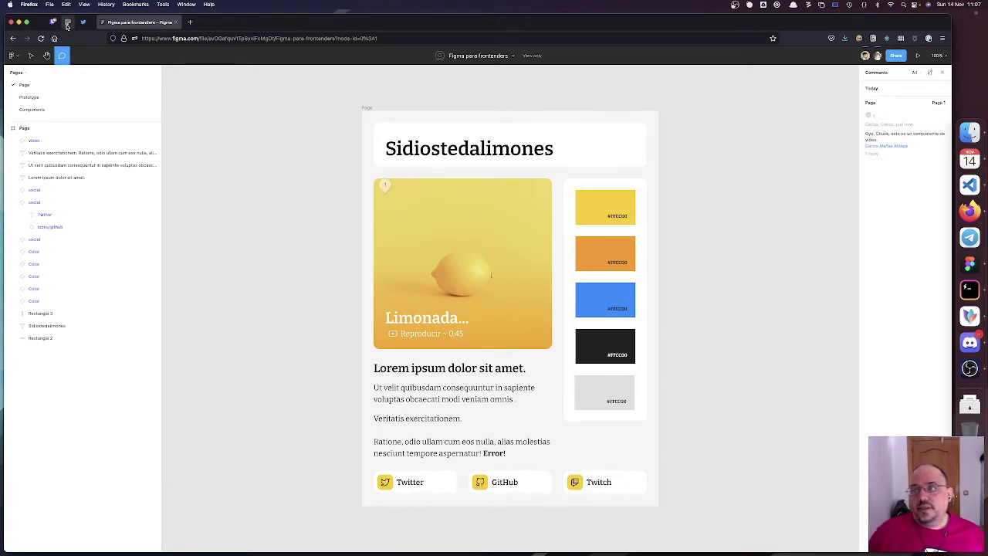
{"action": "left_click", "coordinate": [29, 60]}
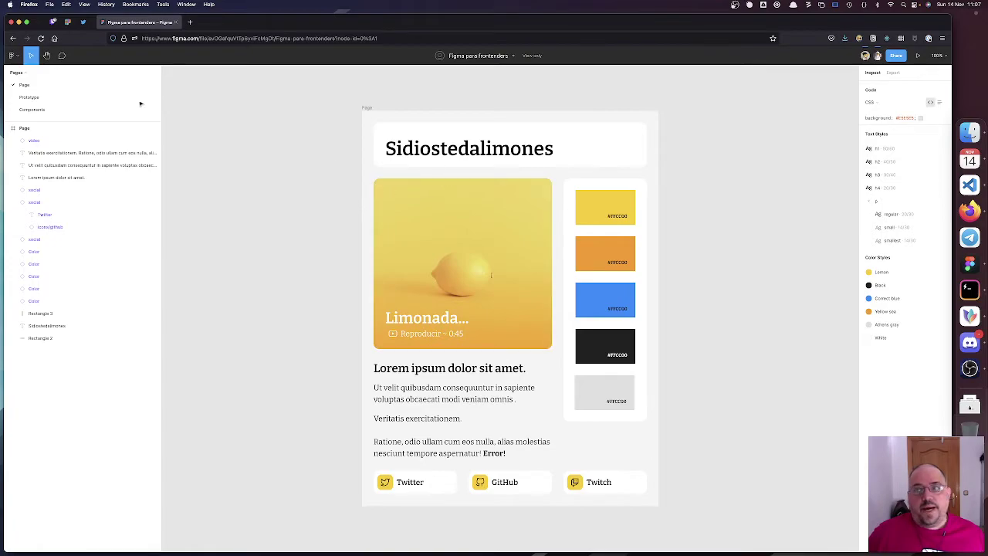
{"action": "left_click", "coordinate": [62, 56]}
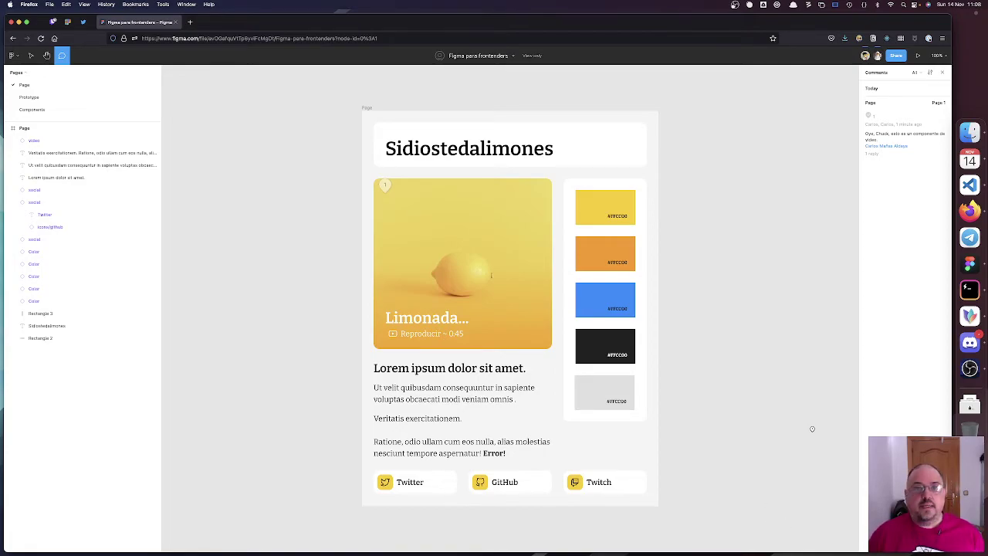
Check the mind map desktop, tile the browser beside VS Code, and bring Figma desktop forward.
{"action": "key", "text": "ctrl+Right"}
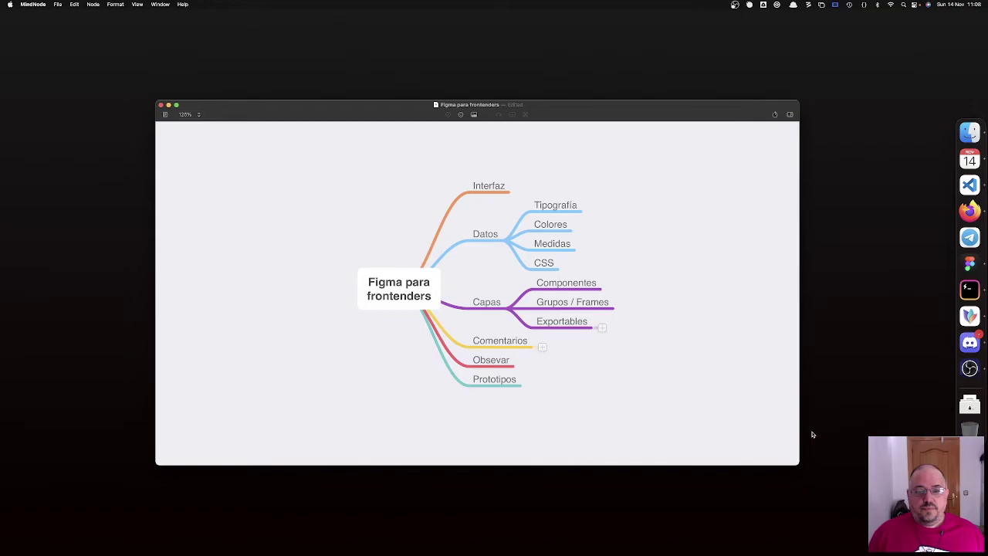
{"action": "key", "text": "ctrl+Left"}
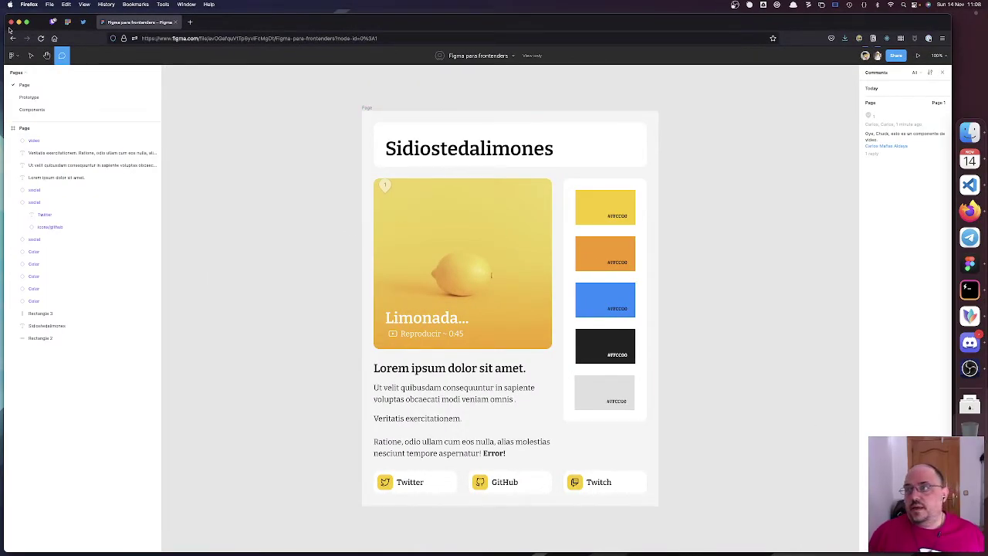
{"action": "mouse_move", "coordinate": [26, 21]}
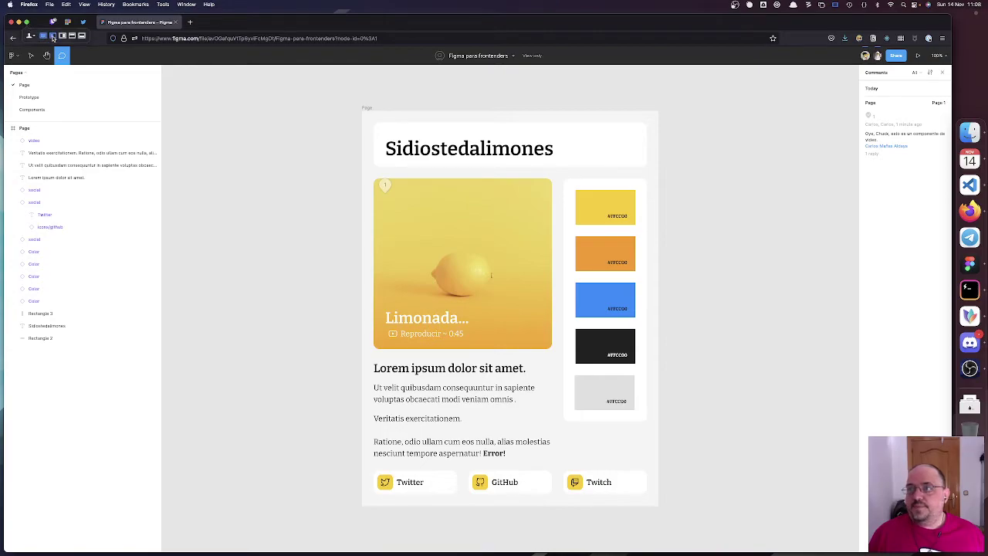
{"action": "left_click", "coordinate": [53, 37]}
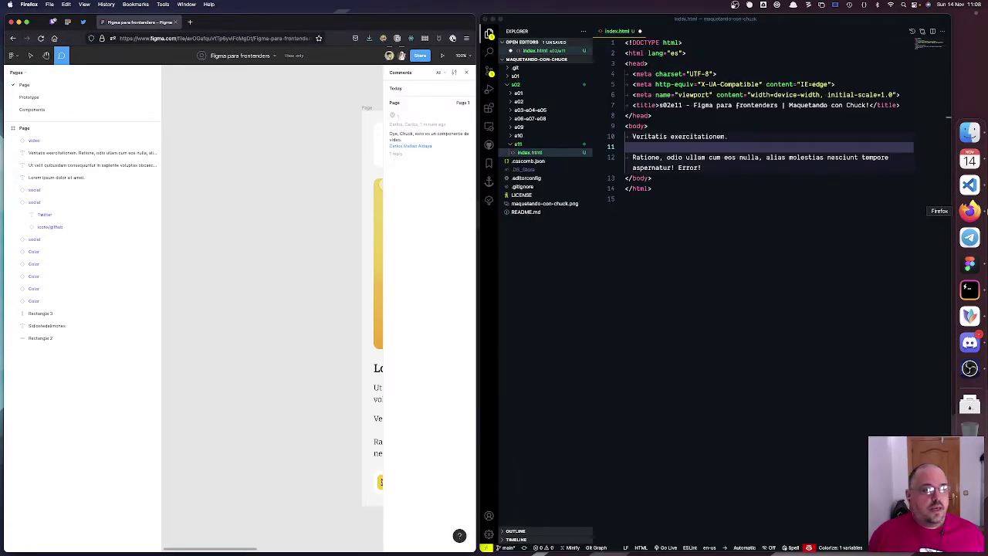
{"action": "left_click", "coordinate": [970, 264]}
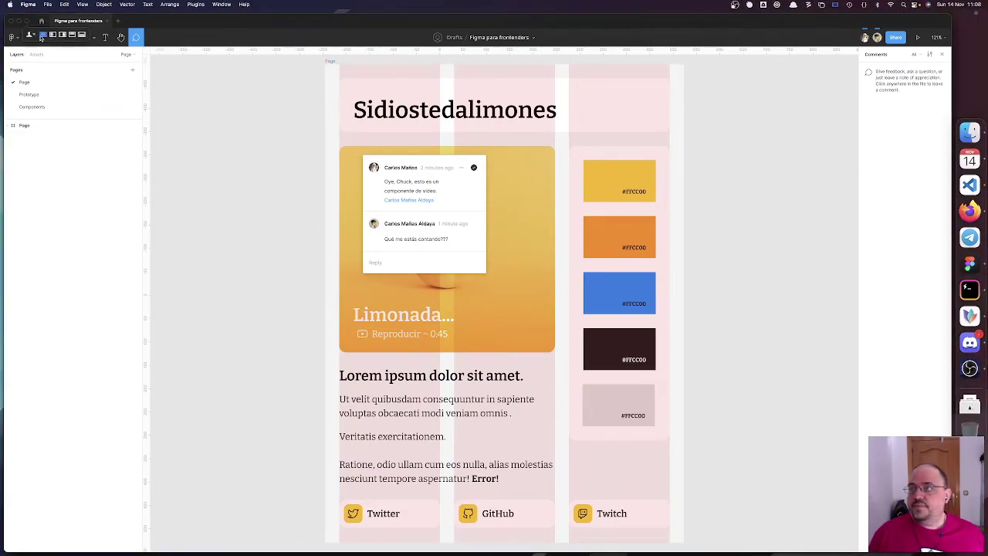
Tile the Figma app beside the browser's view-only copy and follow the collaborator's view.
{"action": "left_click", "coordinate": [61, 36]}
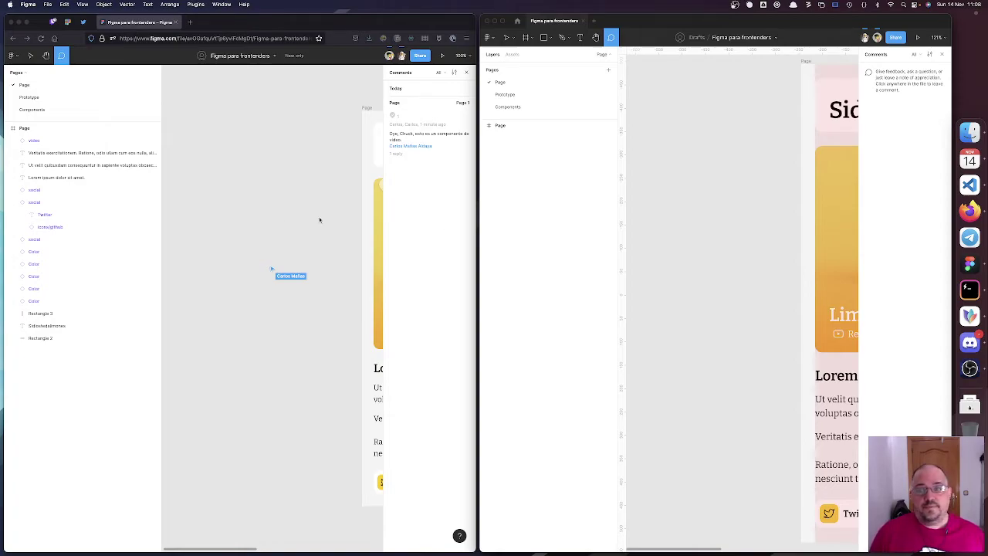
{"action": "left_click", "coordinate": [243, 214]}
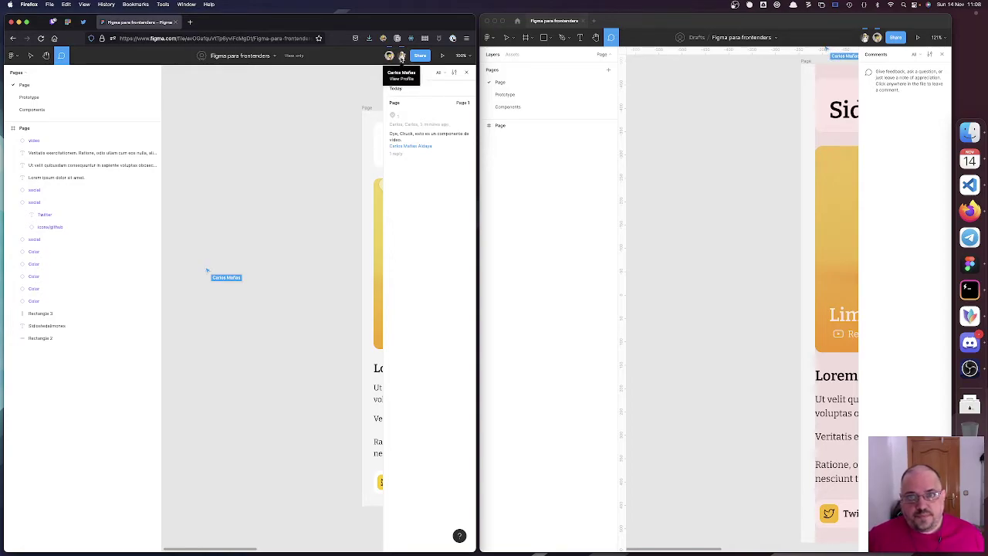
{"action": "left_click", "coordinate": [401, 59]}
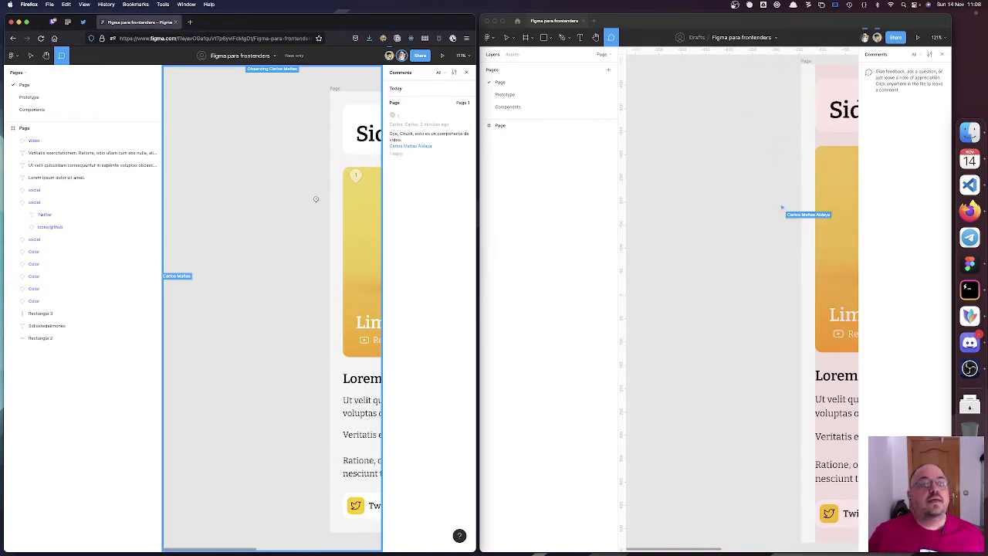
{"action": "left_click", "coordinate": [749, 285]}
{"action": "left_click", "coordinate": [825, 305]}
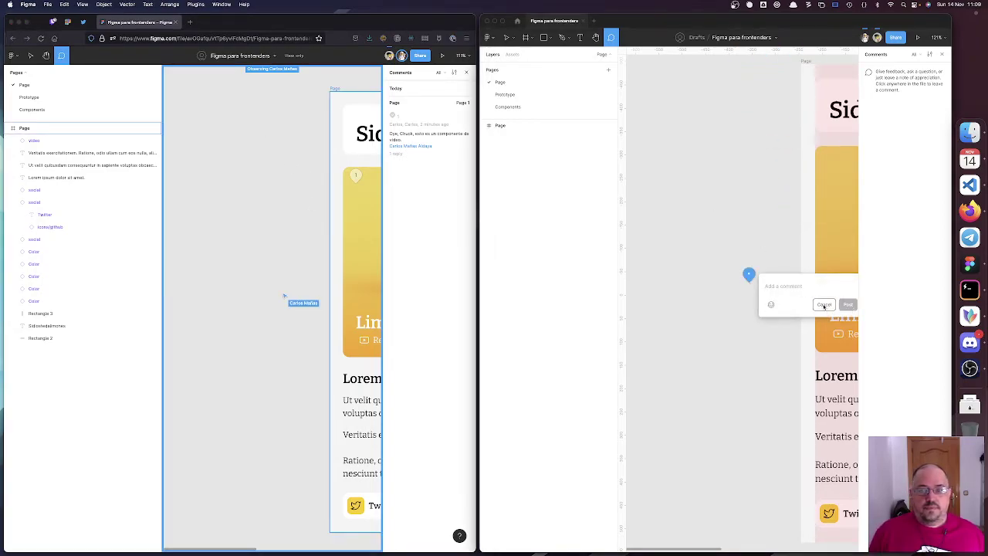
{"action": "left_click", "coordinate": [824, 305]}
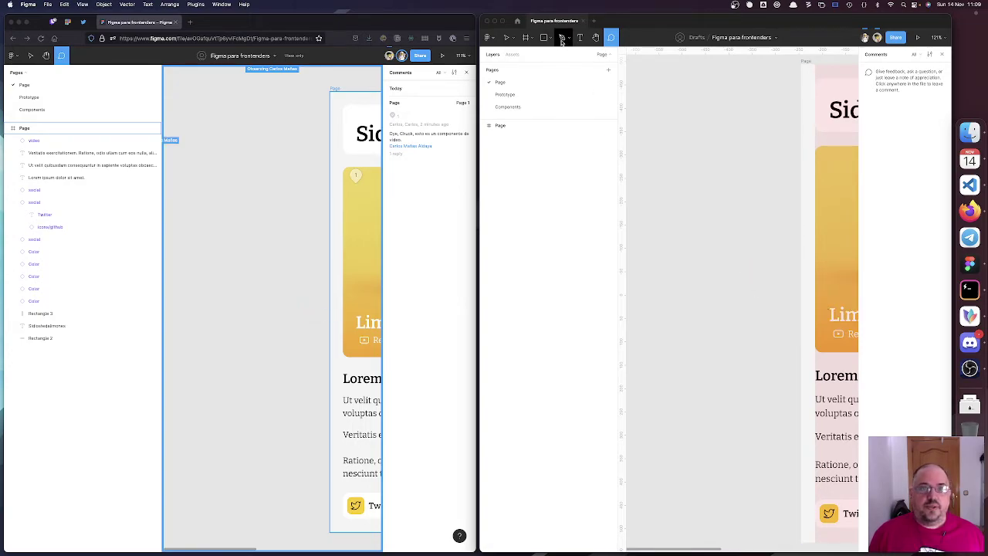
{"action": "left_click", "coordinate": [508, 41]}
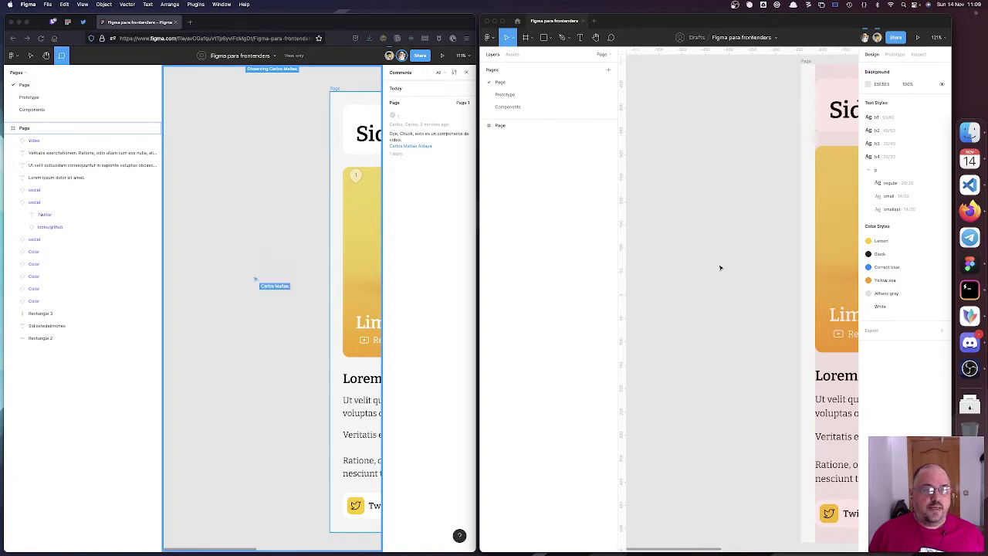
Pan around the lemon card with side panels hidden and marquee-zoom onto the GitHub button.
{"action": "left_click_drag", "start_coordinate": [721, 268], "coordinate": [672, 287]}
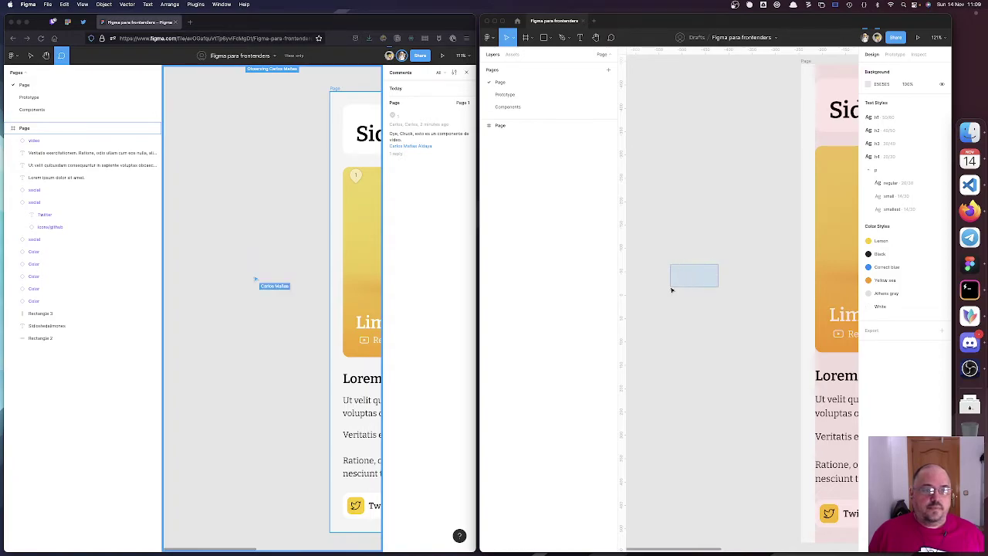
{"action": "left_click", "coordinate": [595, 37]}
{"action": "left_click_drag", "start_coordinate": [772, 289], "coordinate": [670, 244]}
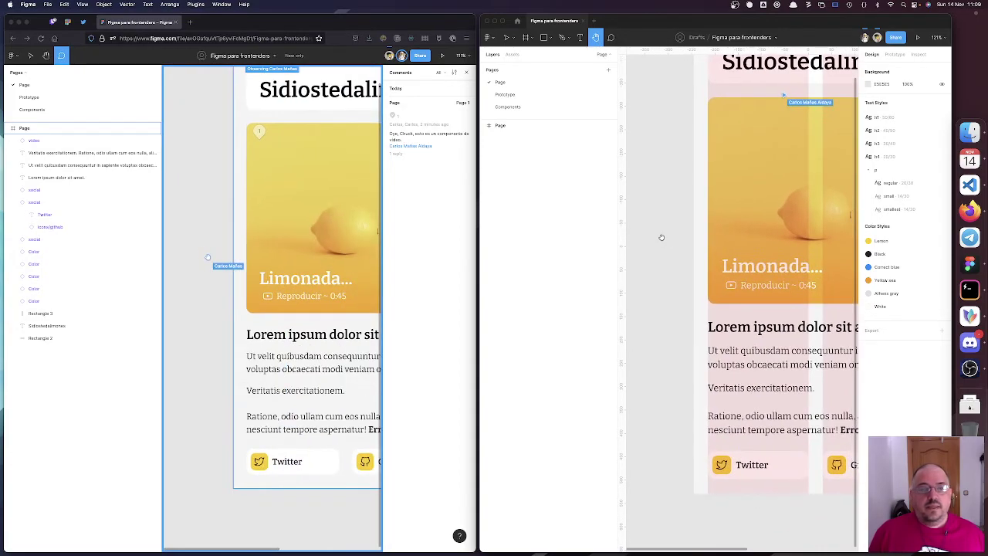
{"action": "scroll", "coordinate": [665, 263], "scroll_direction": "right", "scroll_amount": 3}
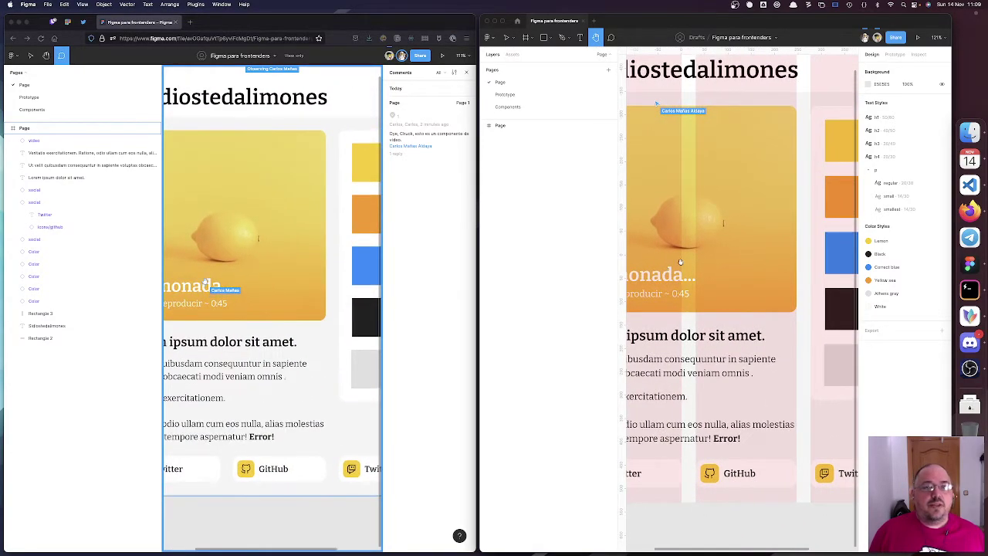
{"action": "scroll", "coordinate": [736, 254], "scroll_direction": "right", "scroll_amount": 2}
{"action": "mouse_move", "coordinate": [735, 254]}
{"action": "left_mouse_down"}
{"action": "mouse_move", "coordinate": [640, 274]}
{"action": "mouse_move", "coordinate": [764, 254]}
{"action": "left_mouse_up"}
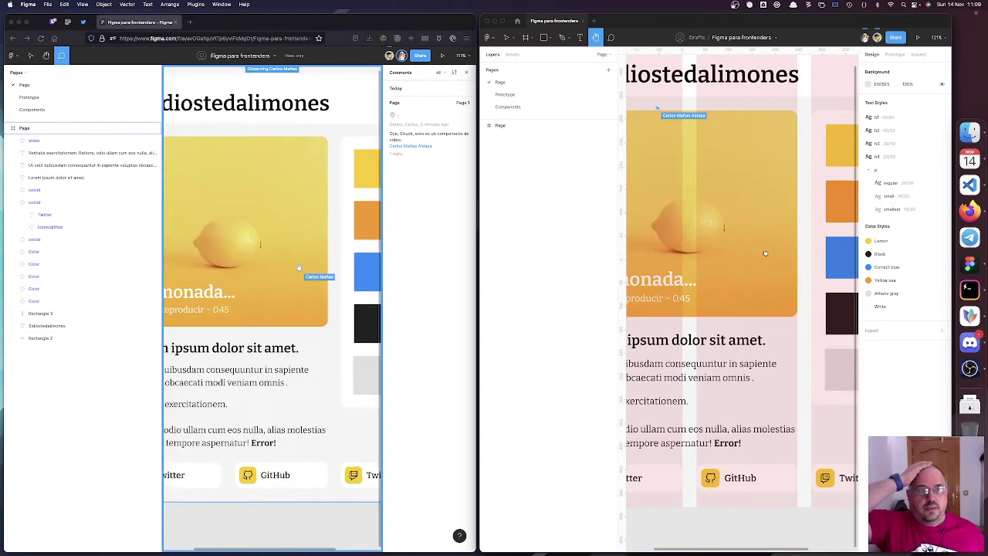
{"action": "key", "text": "super+backslash"}
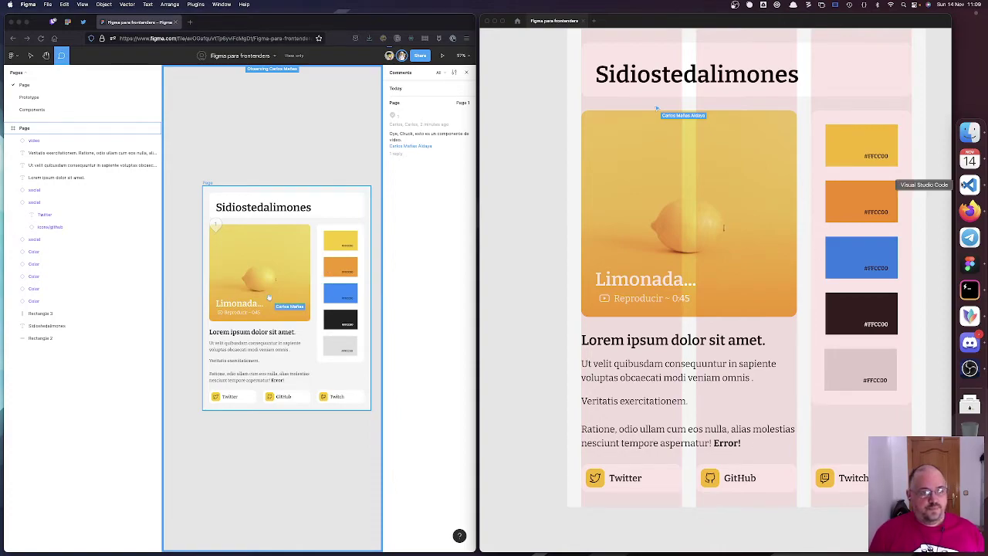
{"action": "scroll", "coordinate": [689, 265], "scroll_direction": "down", "scroll_amount": 2}
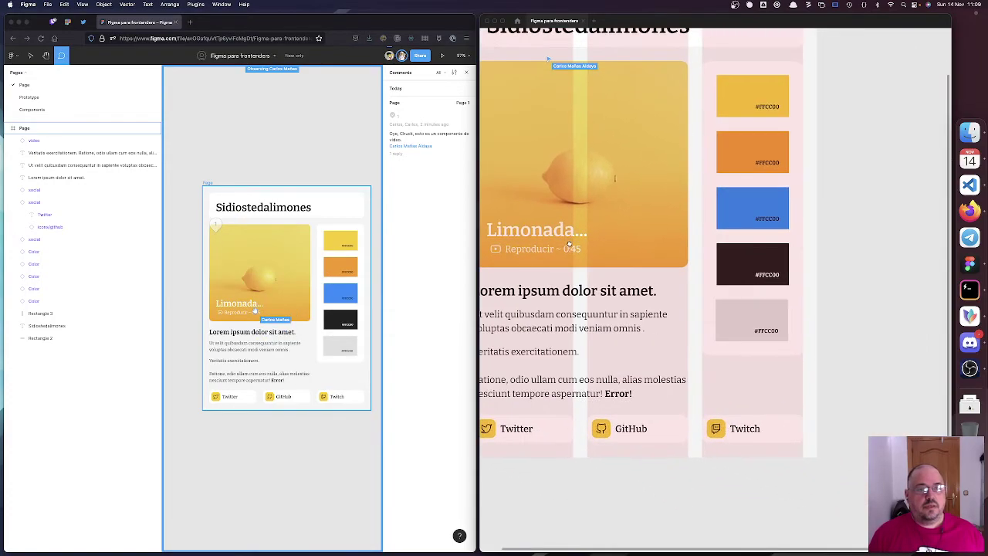
{"action": "scroll", "coordinate": [657, 301], "scroll_direction": "up", "scroll_amount": 4}
{"action": "left_click_drag", "start_coordinate": [637, 328], "coordinate": [635, 309]}
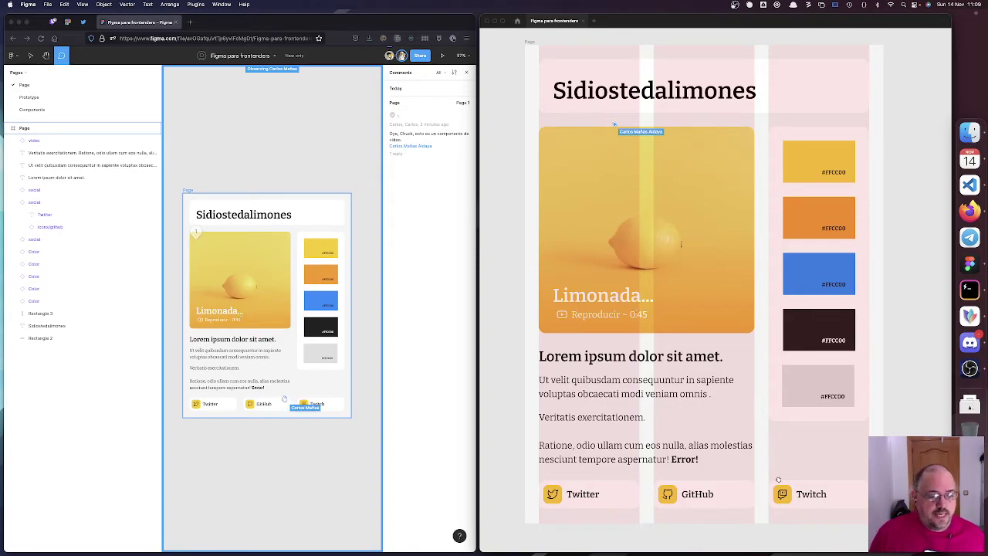
{"action": "scroll", "coordinate": [786, 337], "scroll_direction": "down", "scroll_amount": 5}
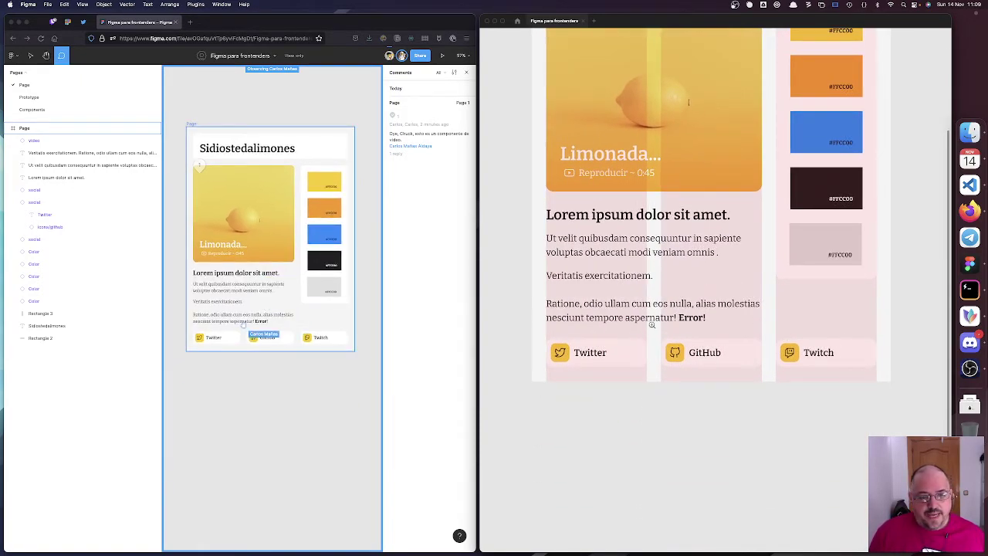
{"action": "left_click_drag", "start_coordinate": [651, 324], "coordinate": [785, 386]}
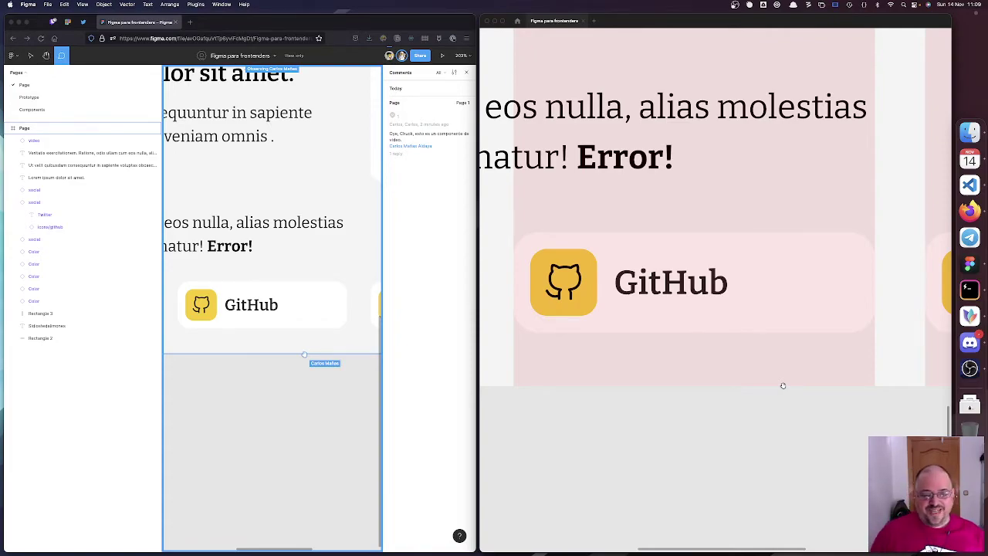
Check the mind map desktop, then tile VS Code's index.html beside the browser's Figma file.
{"action": "key", "text": "ctrl+Right"}
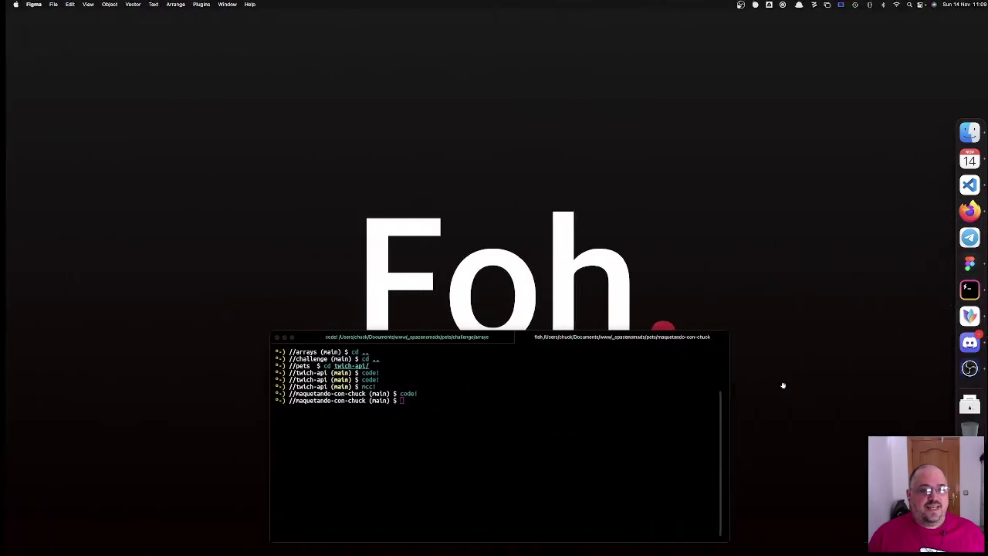
{"action": "key", "text": "ctrl+Right"}
{"action": "key", "text": "ctrl+Left"}
{"action": "key", "text": "ctrl+Left"}
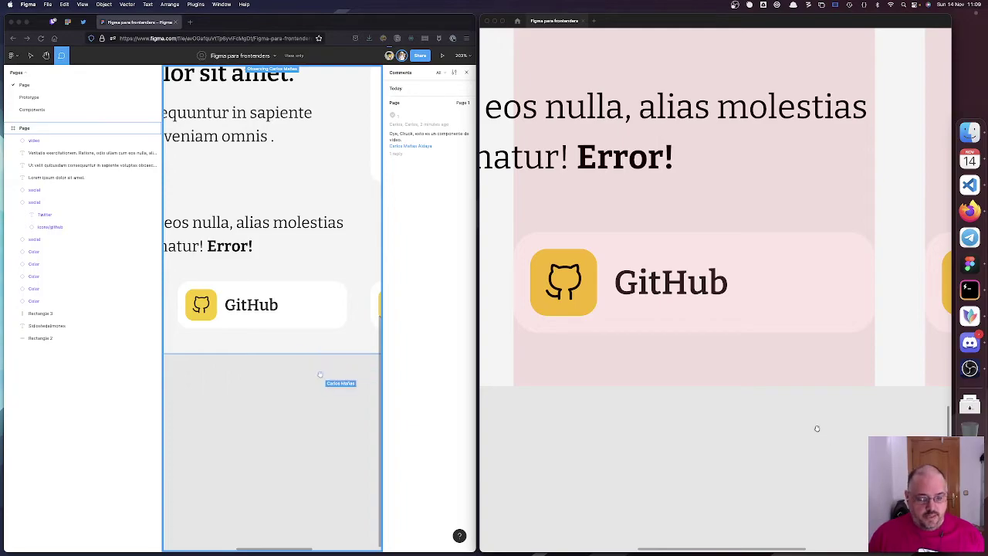
{"action": "key", "text": "ctrl+backslash"}
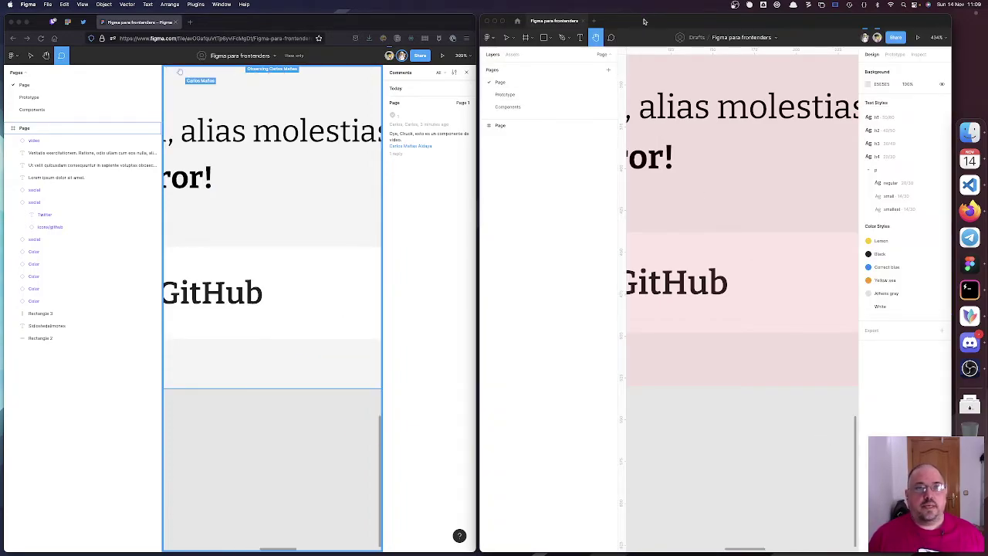
{"action": "key", "text": "super+Tab"}
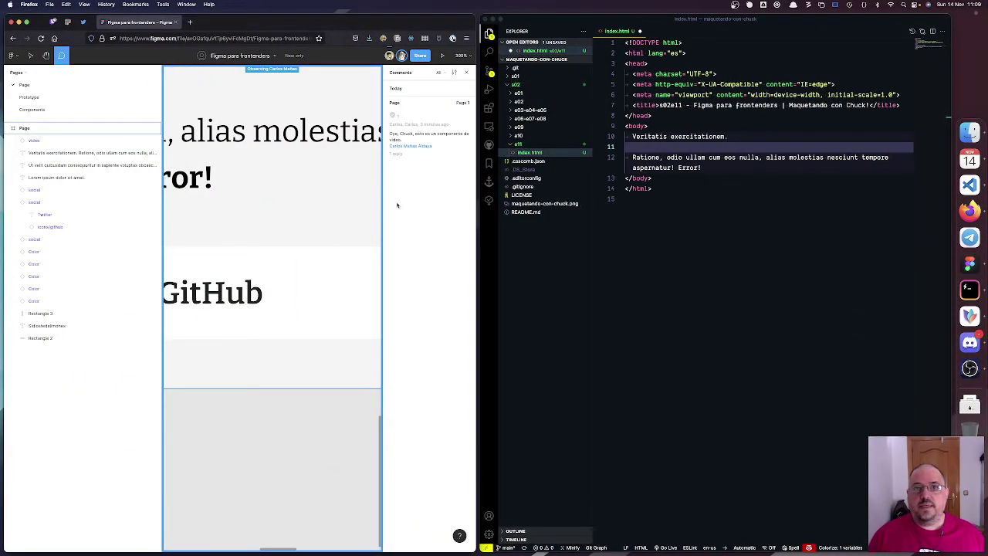
{"action": "mouse_move", "coordinate": [27, 22]}
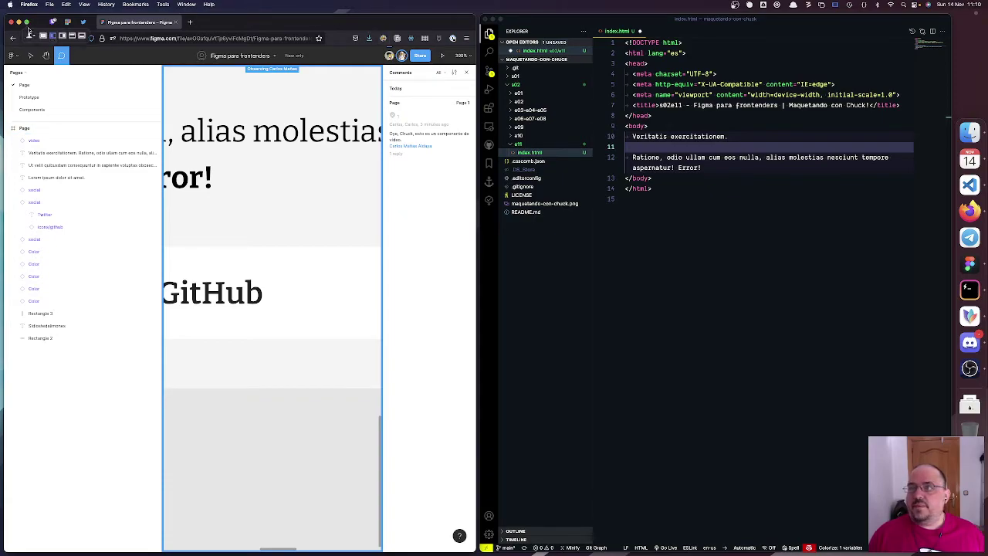
Maximize the browser's view-only file, pan toward the social buttons, and zoom to 100%.
{"action": "left_click", "coordinate": [43, 36]}
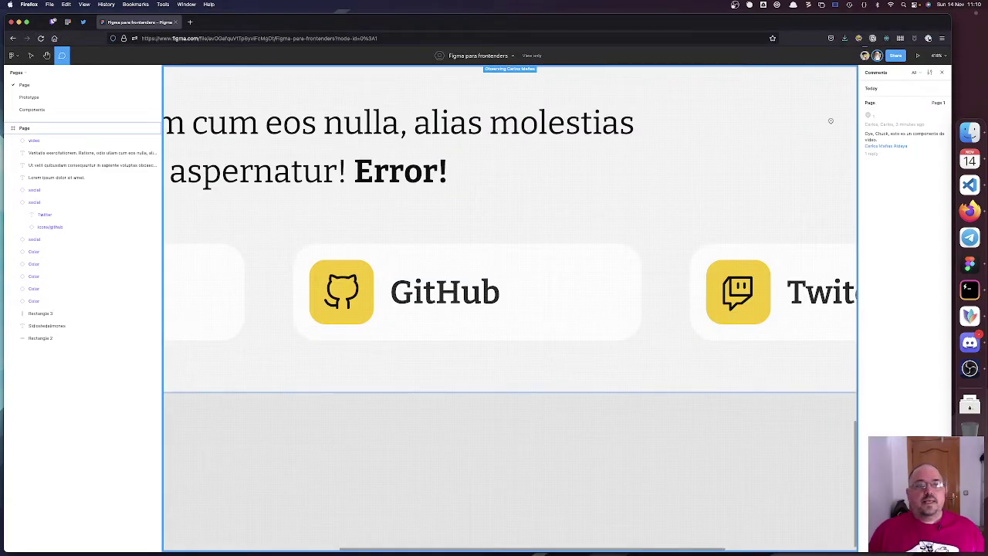
{"action": "left_click", "coordinate": [717, 179]}
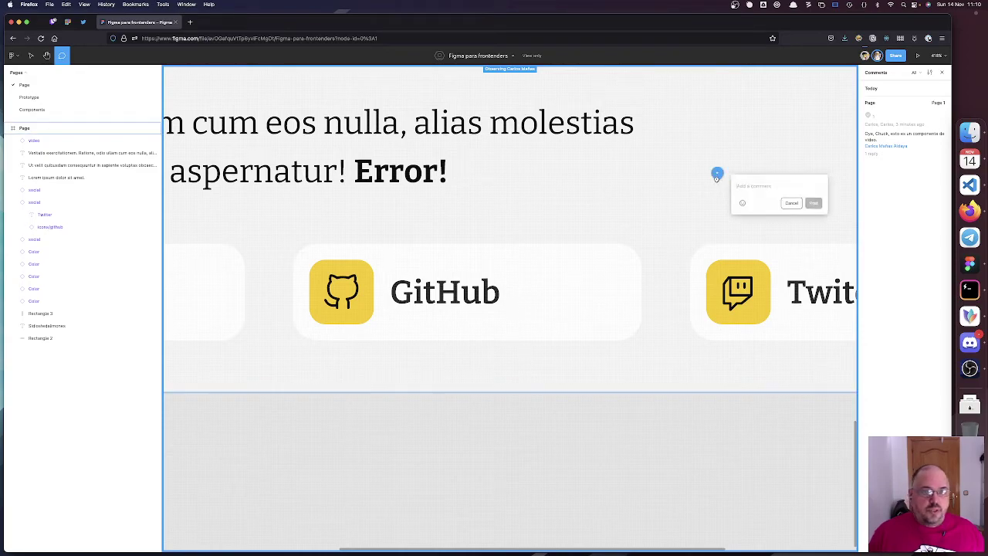
{"action": "key", "text": "Escape"}
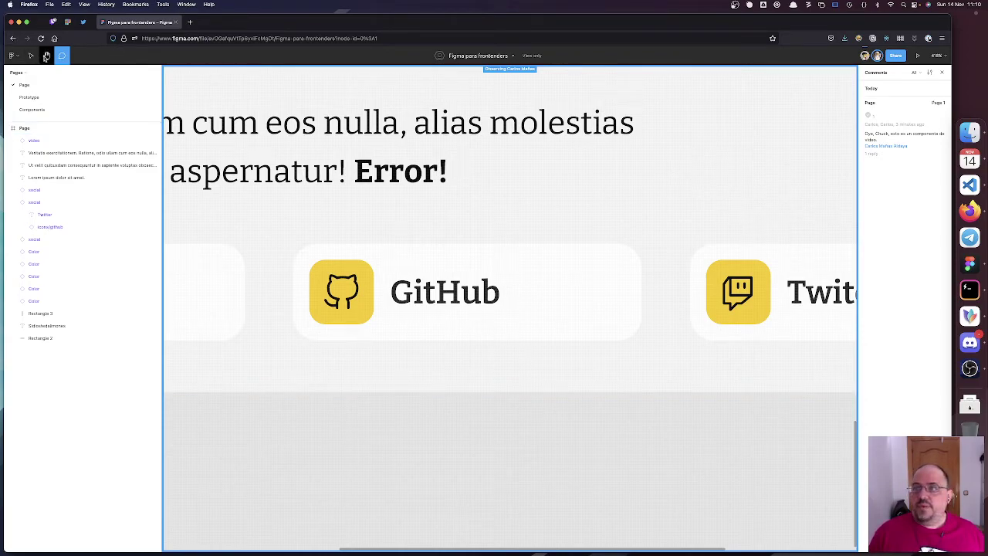
{"action": "left_click", "coordinate": [47, 57]}
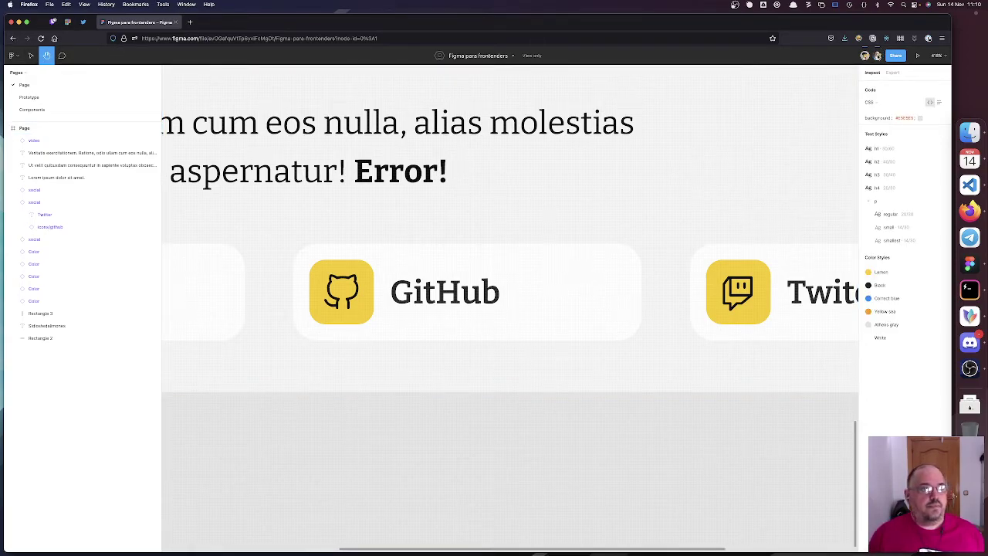
{"action": "left_click", "coordinate": [877, 55]}
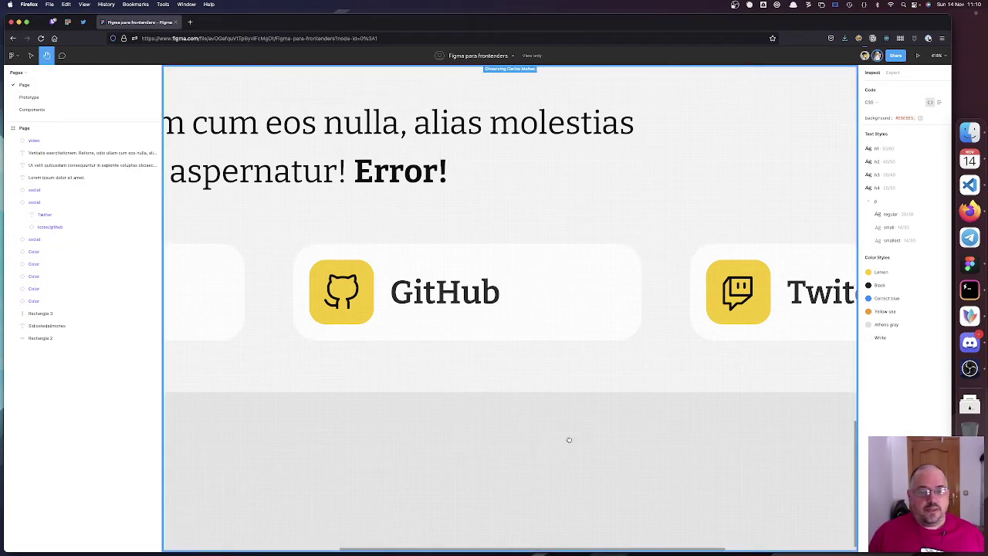
{"action": "left_click_drag", "start_coordinate": [569, 439], "coordinate": [549, 360]}
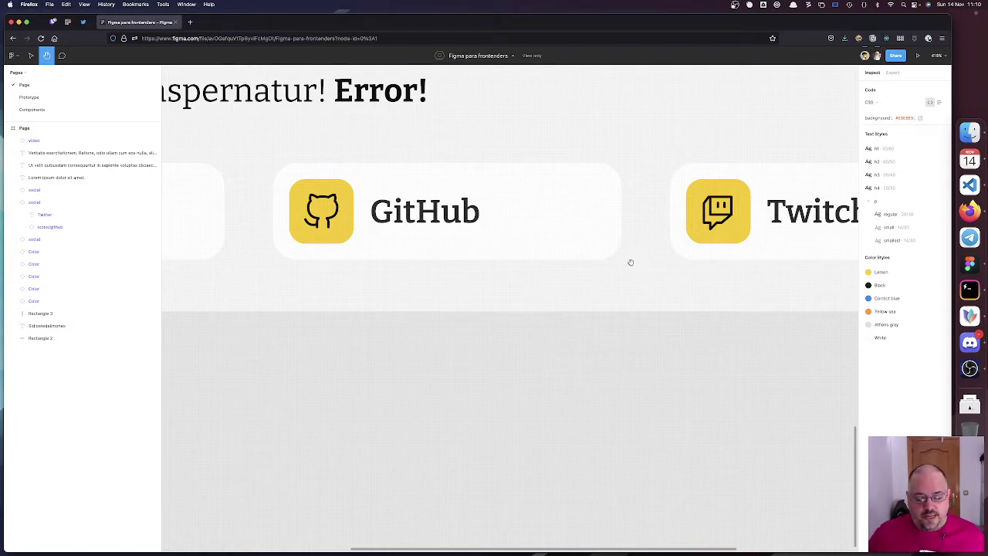
{"action": "key", "text": "shift+0"}
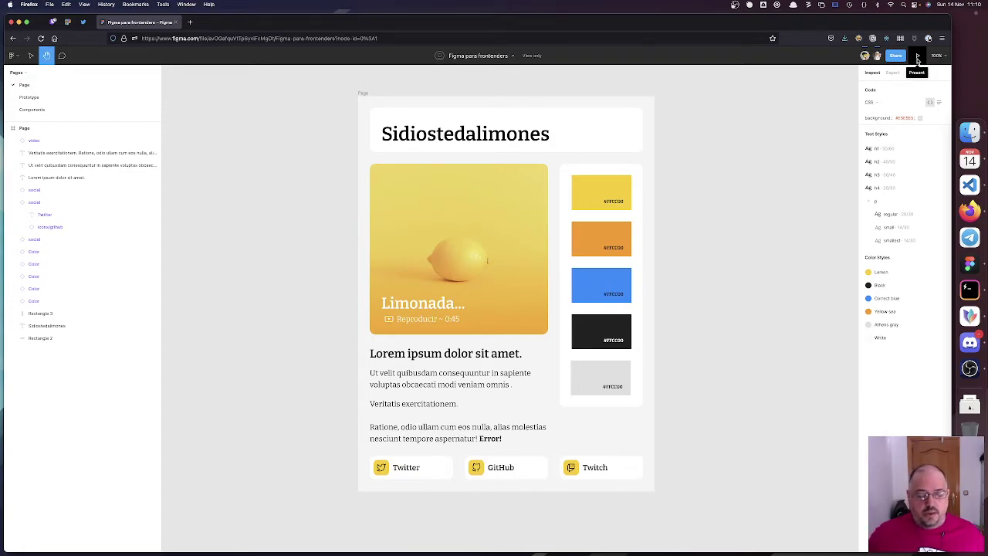
Open the Present prototype tab, close it, and bring up the Figma main menu.
{"action": "left_click", "coordinate": [917, 59]}
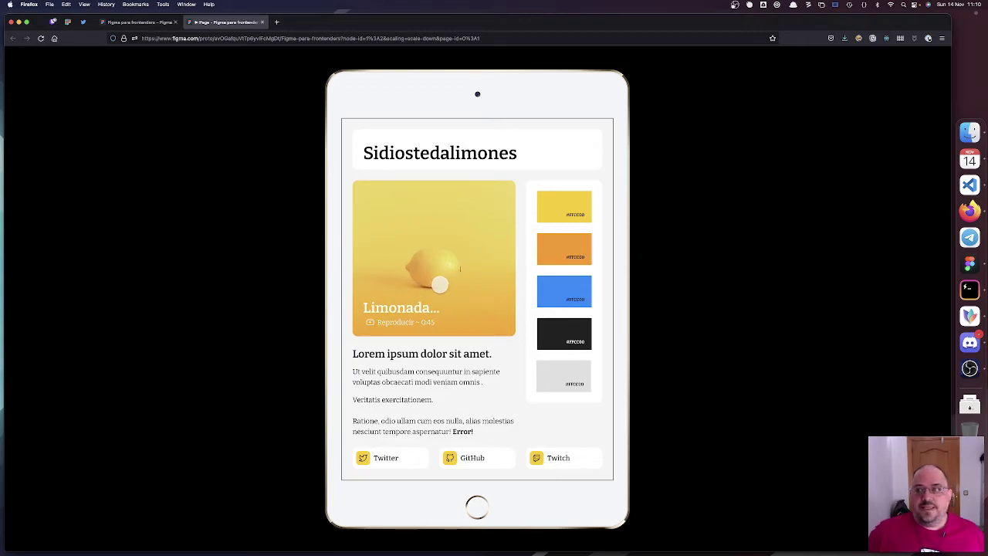
{"action": "left_click", "coordinate": [264, 22]}
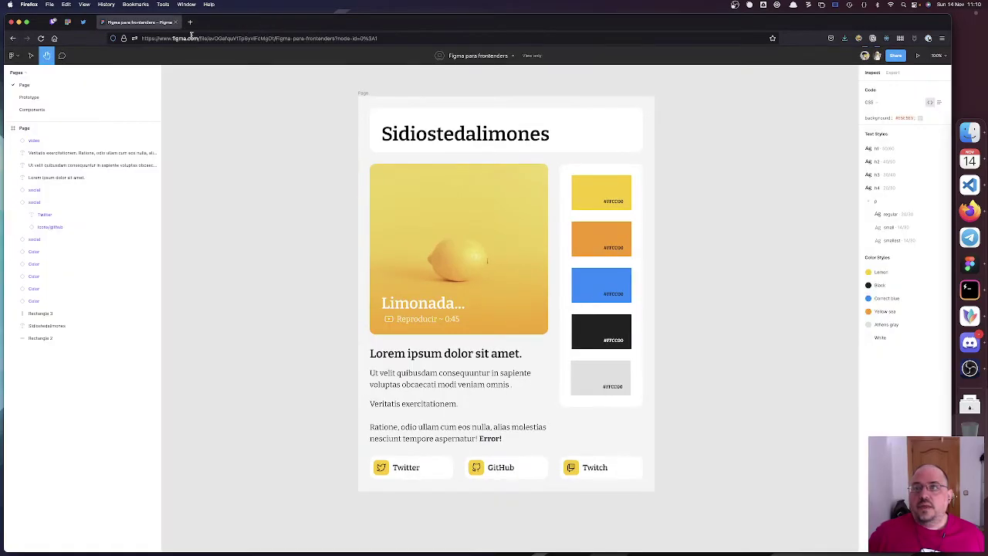
{"action": "left_click", "coordinate": [14, 56]}
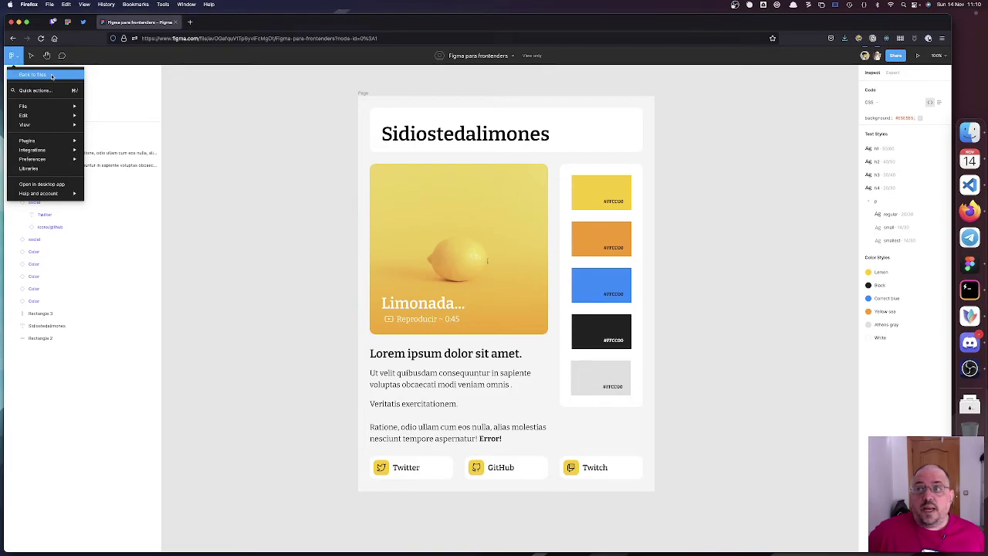
Open the lemonade prototype from recents, toggle the lemon video popup twice, then reopen 'Figma para frontenders'.
{"action": "left_click", "coordinate": [33, 74]}
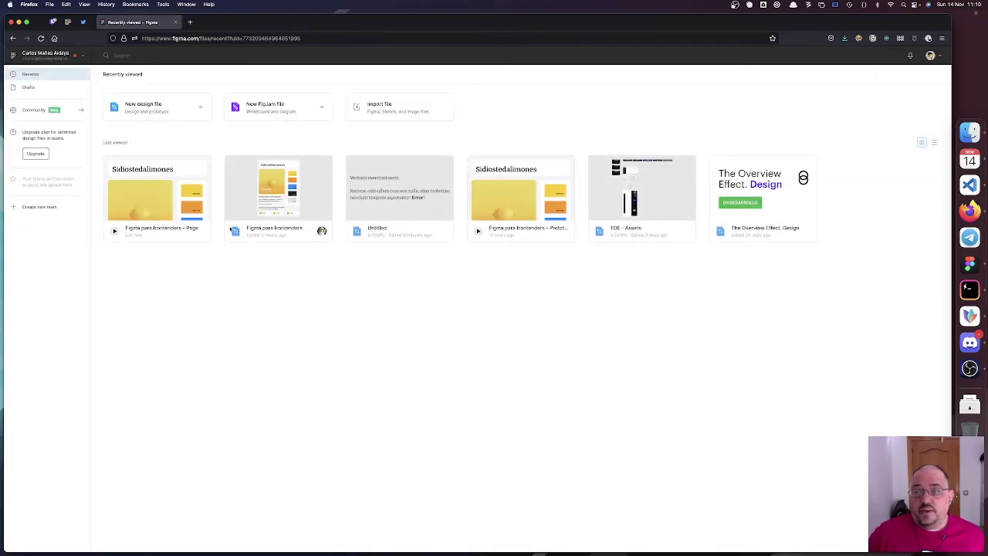
{"action": "left_click", "coordinate": [501, 194]}
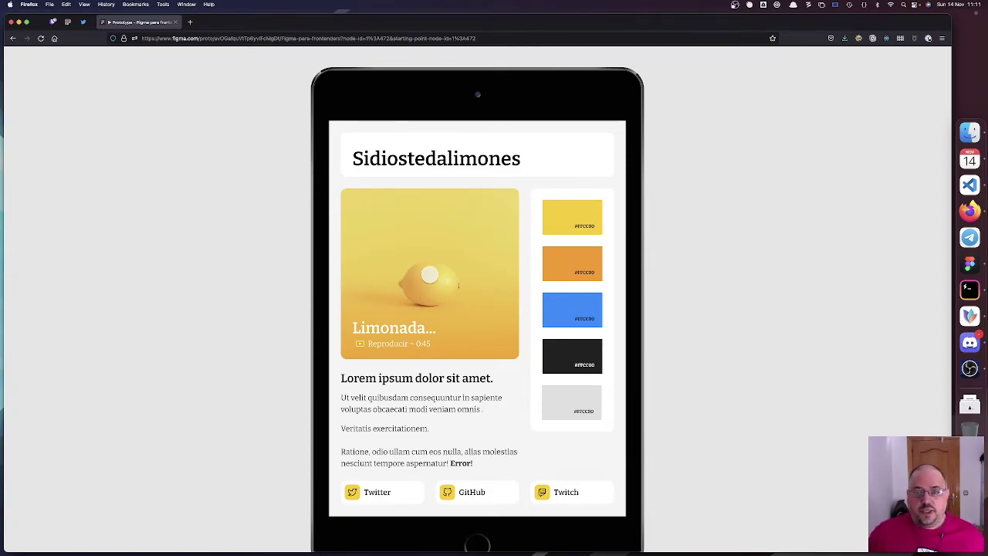
{"action": "left_click", "coordinate": [431, 274]}
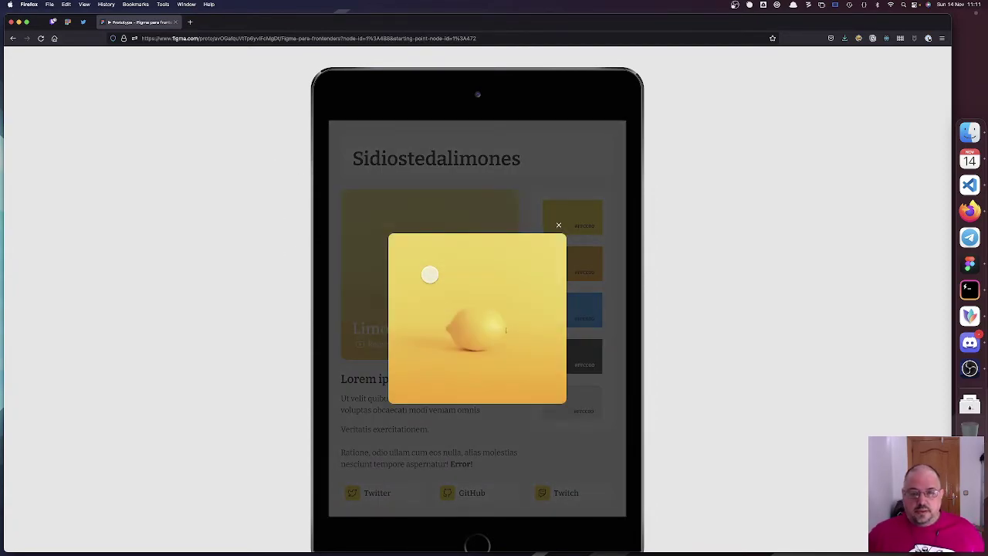
{"action": "left_click", "coordinate": [557, 222]}
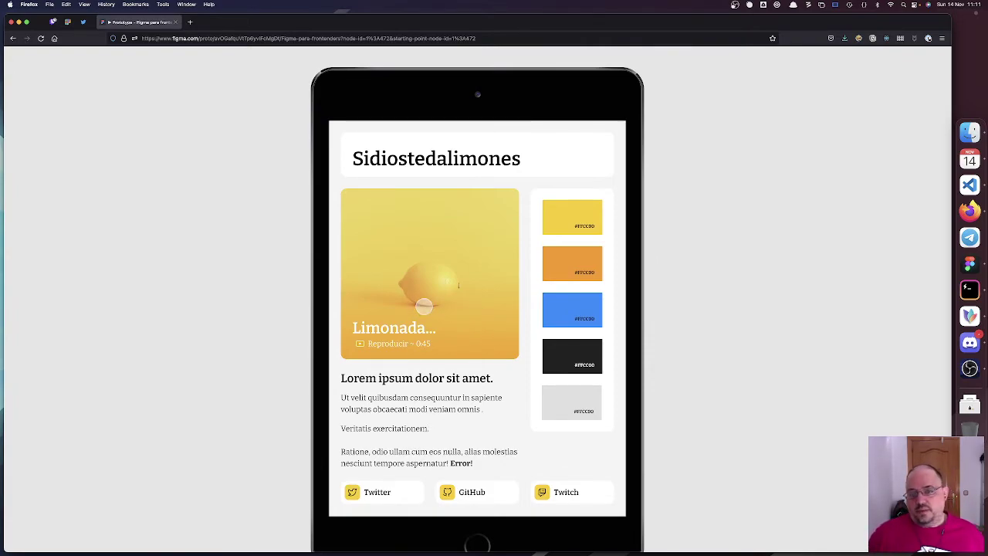
{"action": "left_click", "coordinate": [424, 307]}
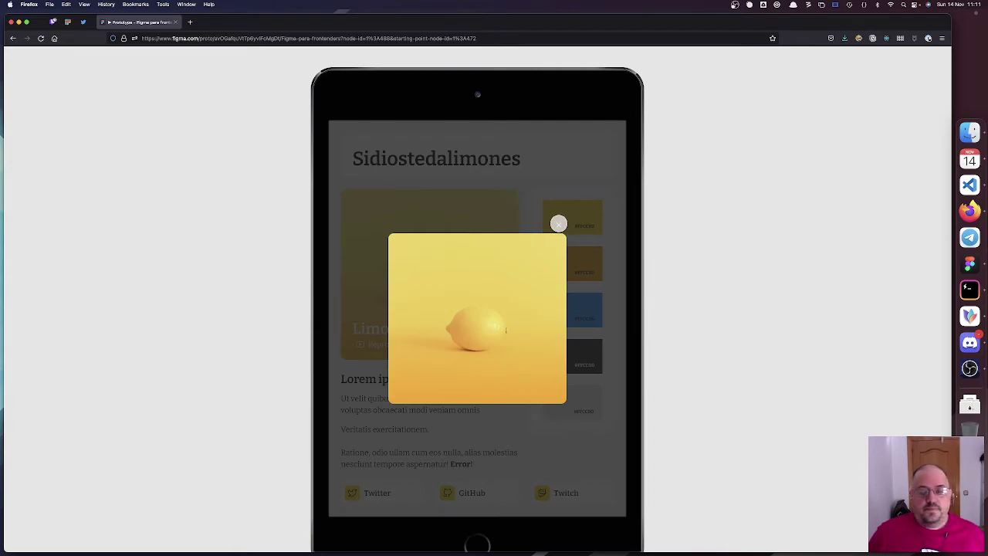
{"action": "left_click", "coordinate": [558, 223]}
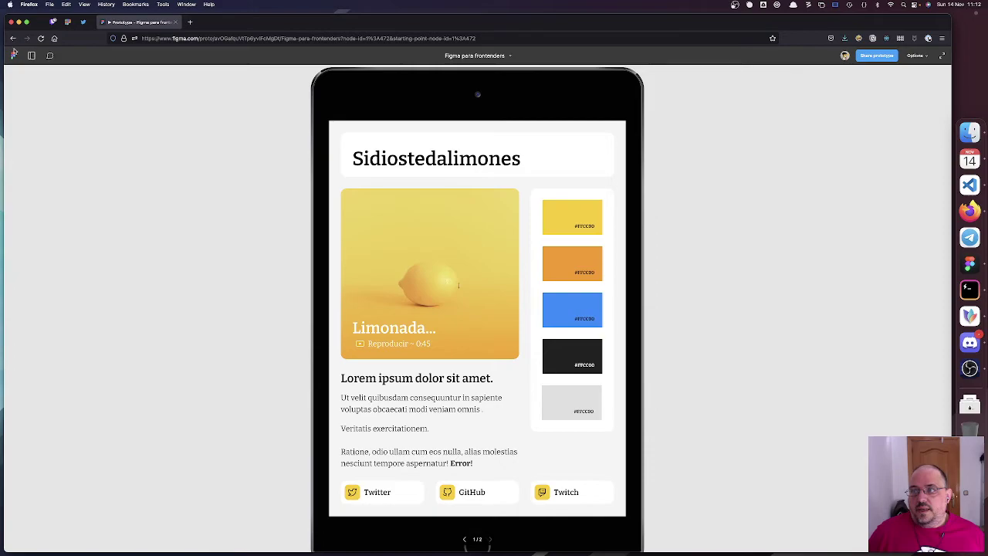
{"action": "key", "text": "Right"}
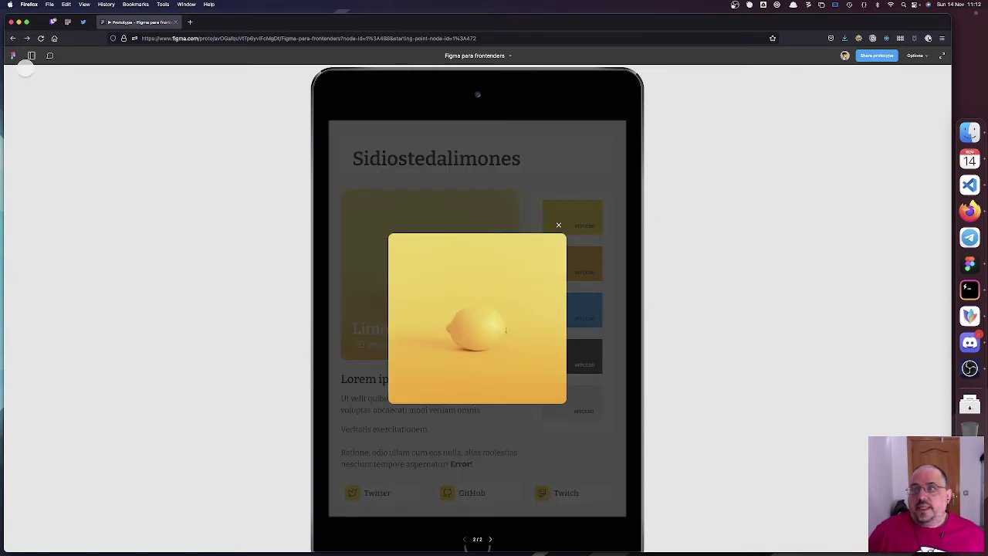
{"action": "left_click", "coordinate": [16, 57]}
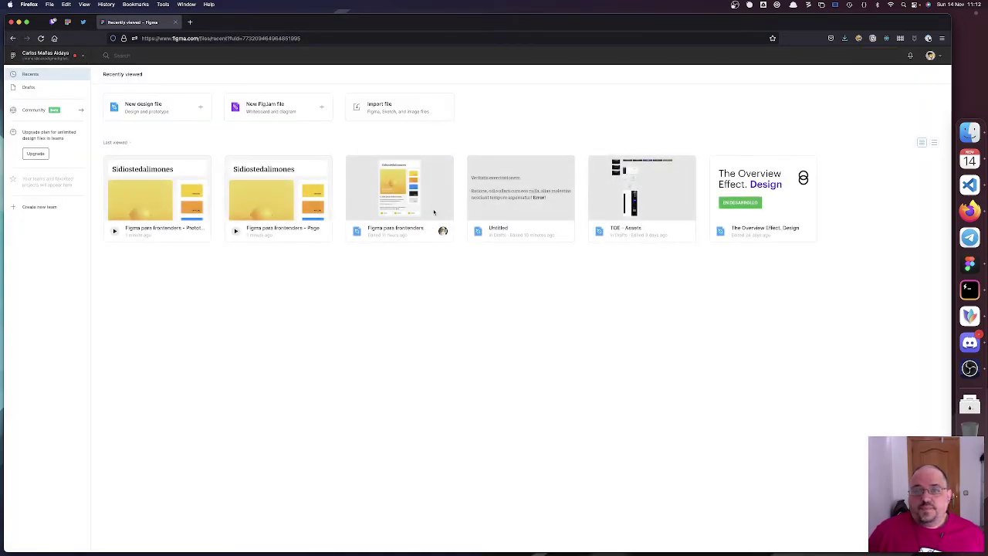
{"action": "double_click", "coordinate": [434, 211]}
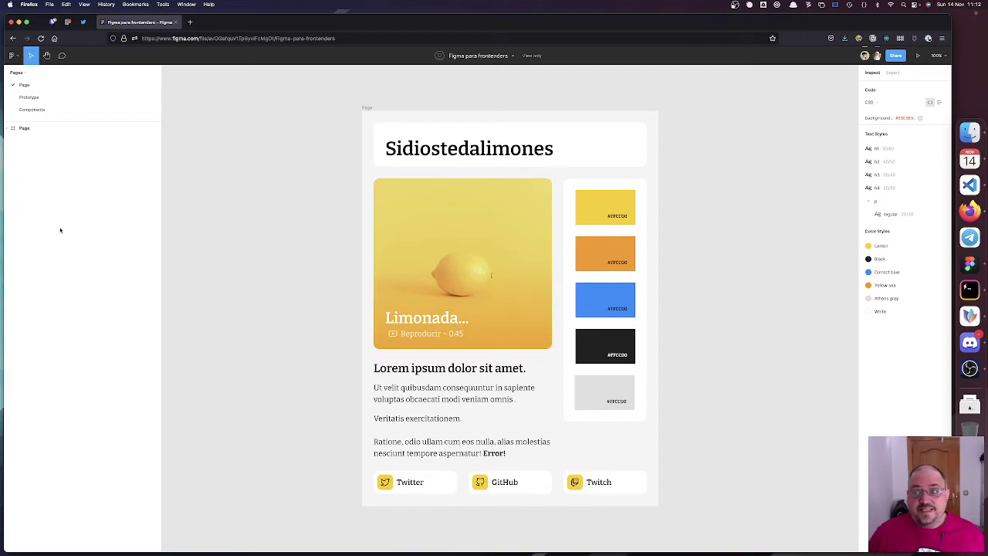
Inspect the CSS of the video component, its youtube vector, source frame and icons/youtube component.
{"action": "left_click", "coordinate": [480, 254]}
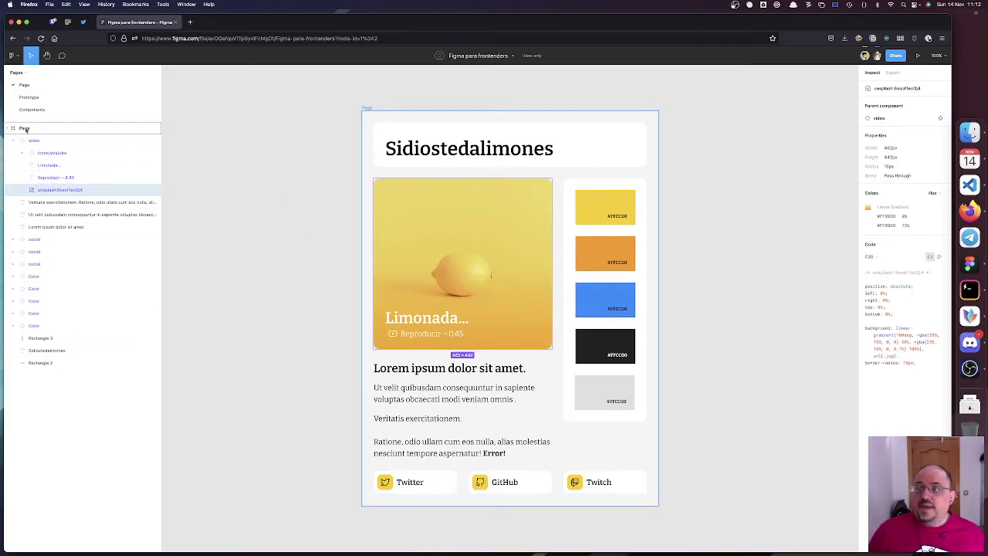
{"action": "left_click", "coordinate": [21, 141]}
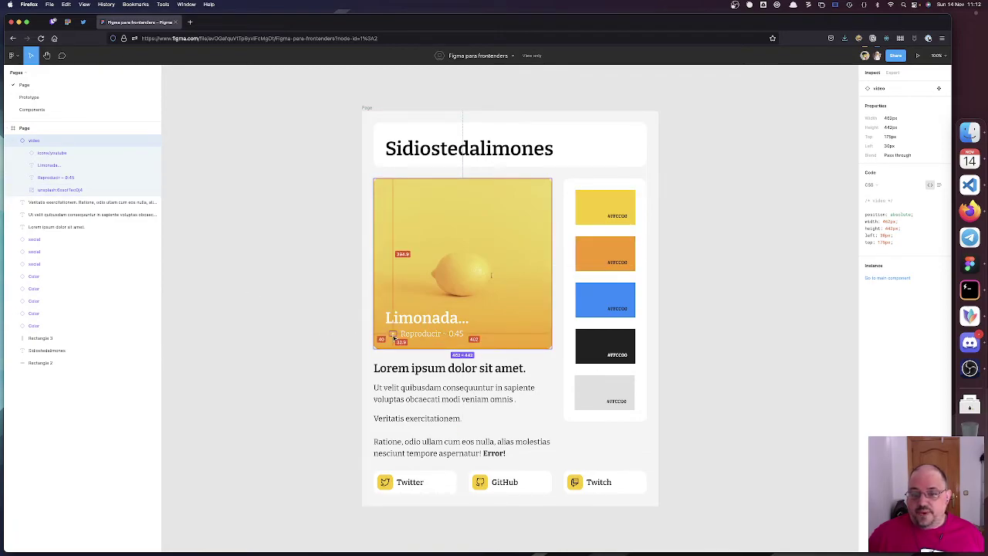
{"action": "left_click", "coordinate": [394, 336]}
{"action": "left_click", "coordinate": [47, 165]}
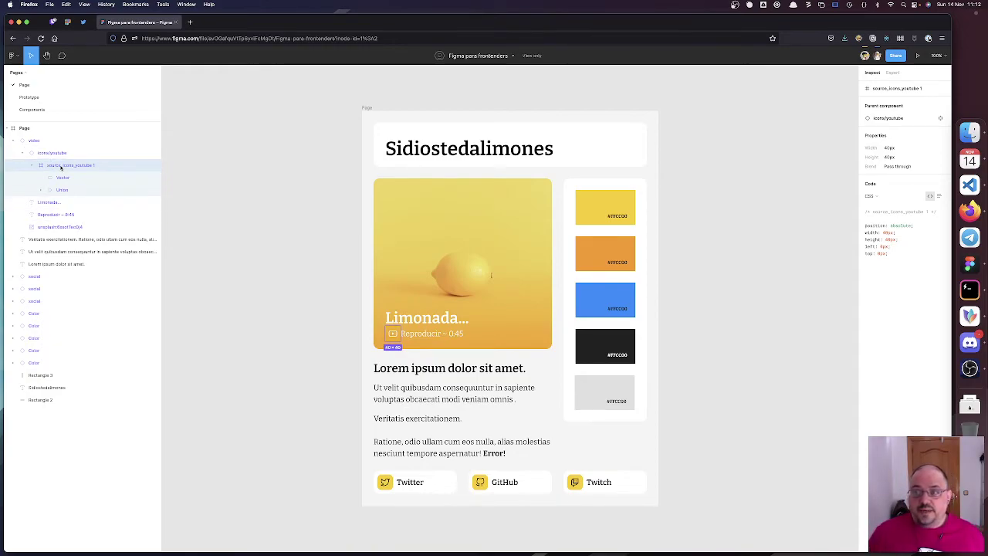
{"action": "left_click", "coordinate": [60, 153]}
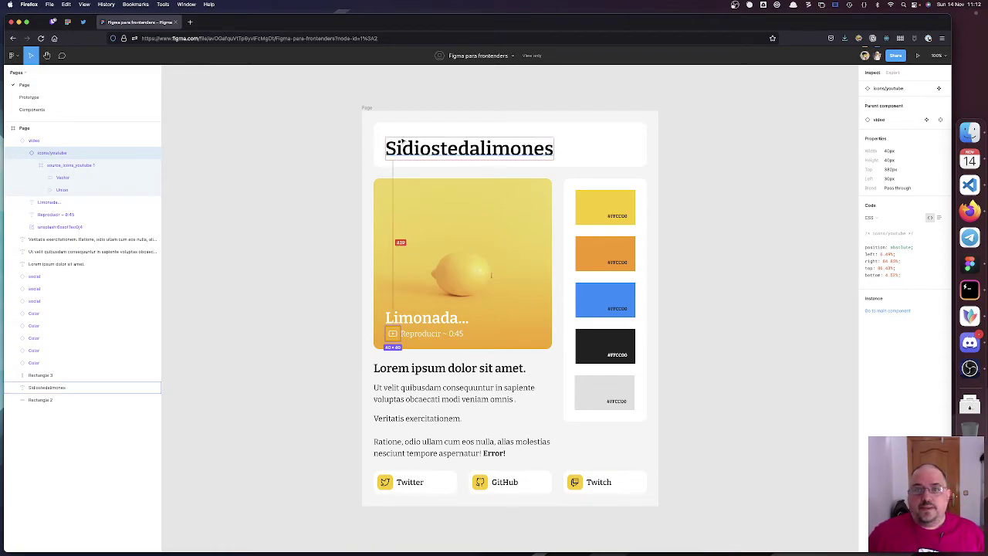
Inspect the CSS of the Sidiostedalimones title, the lemon image and the Limonada text.
{"action": "left_click", "coordinate": [431, 147]}
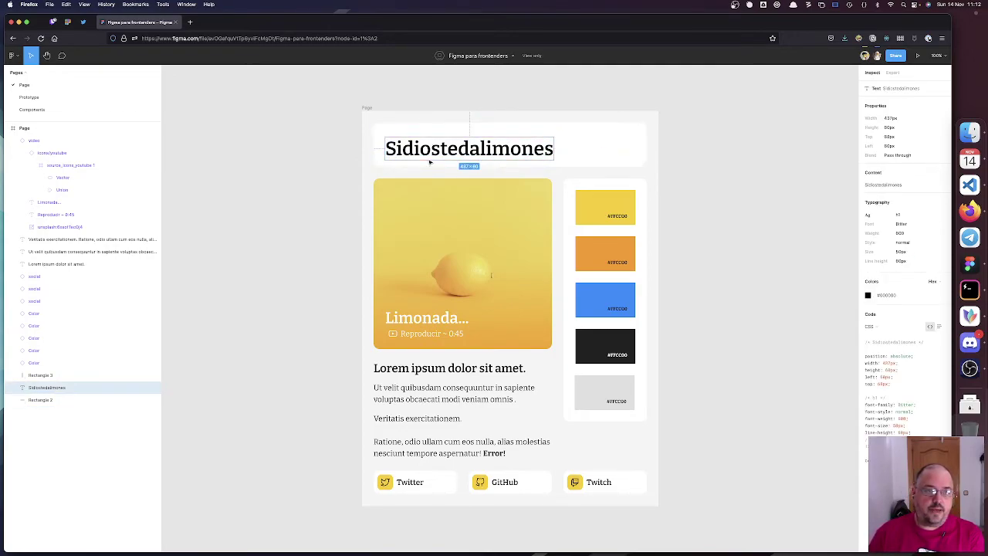
{"action": "left_click", "coordinate": [432, 162]}
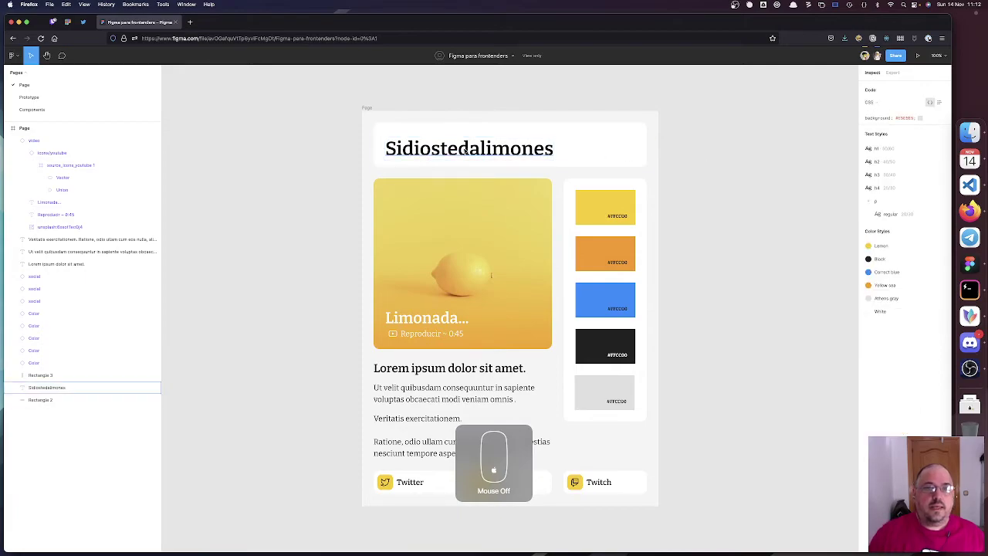
{"action": "left_click", "coordinate": [453, 157]}
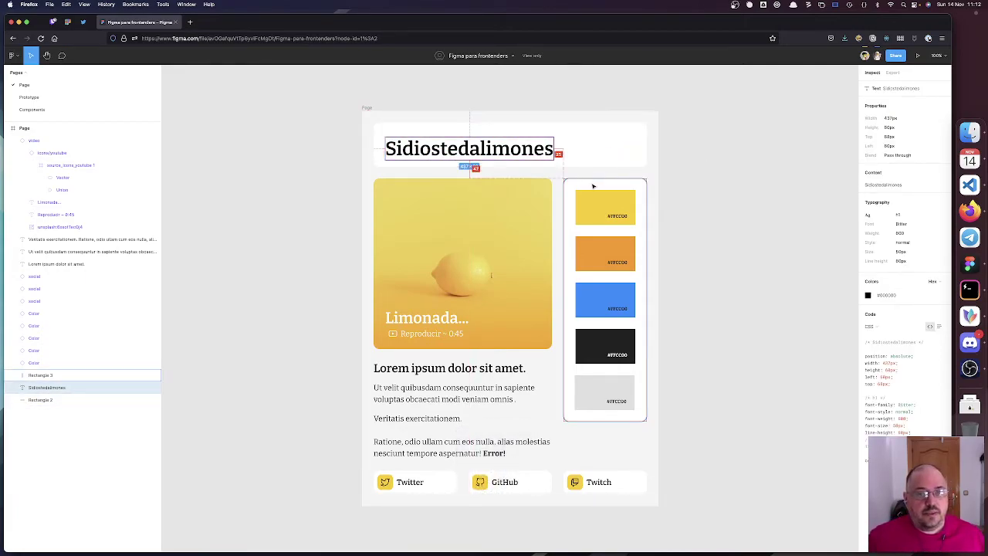
{"action": "left_click", "coordinate": [547, 243]}
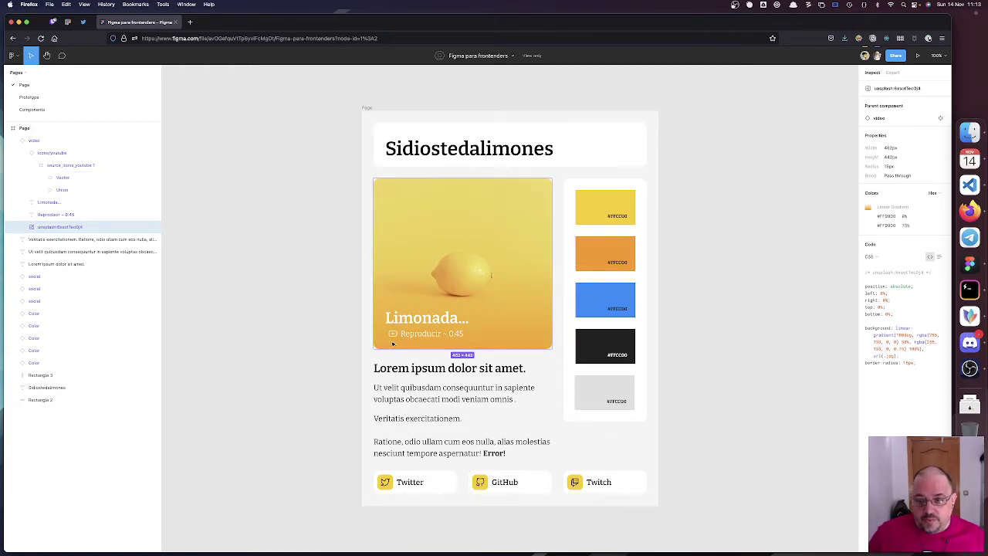
{"action": "left_click", "coordinate": [420, 319]}
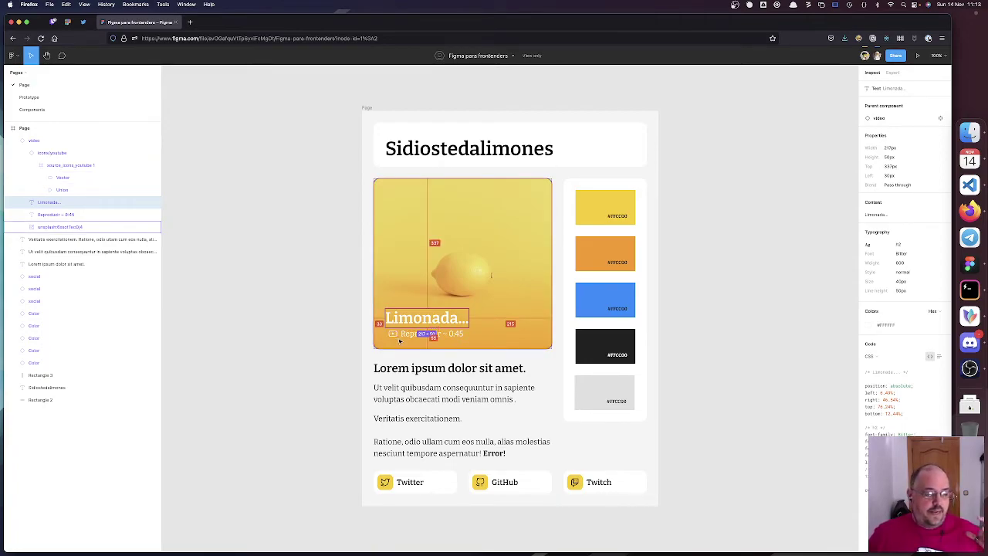
Inspect the Lorem ipsum heading, black and Athens gray swatches, and the Veritatis paragraph.
{"action": "left_click", "coordinate": [54, 154]}
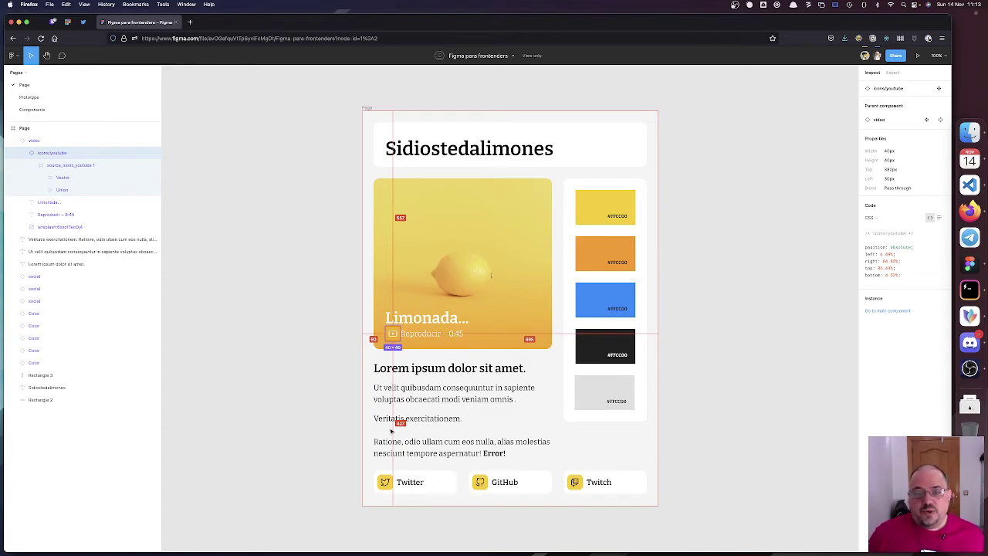
{"action": "left_click", "coordinate": [437, 371]}
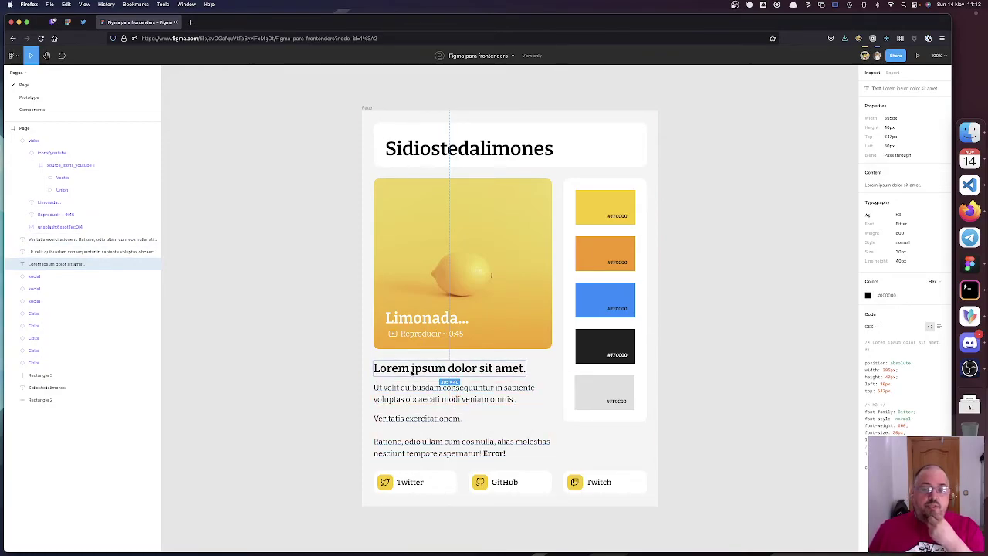
{"action": "left_click", "coordinate": [600, 351]}
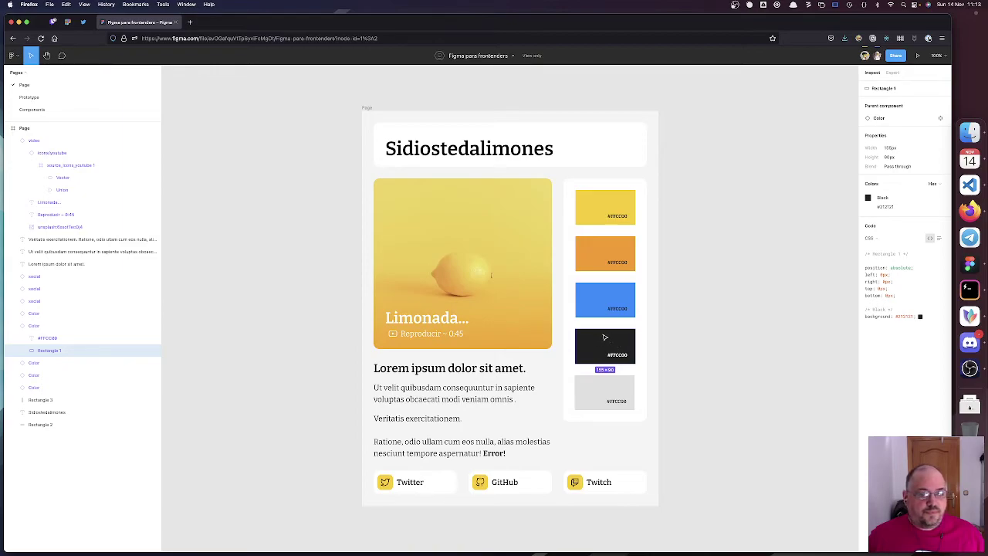
{"action": "left_click", "coordinate": [620, 388]}
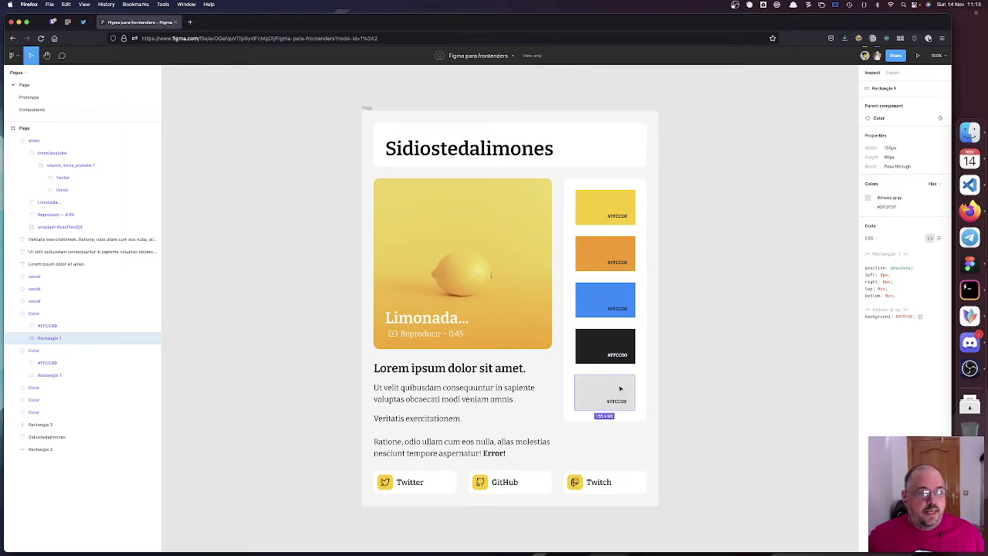
{"action": "mouse_move", "coordinate": [896, 200]}
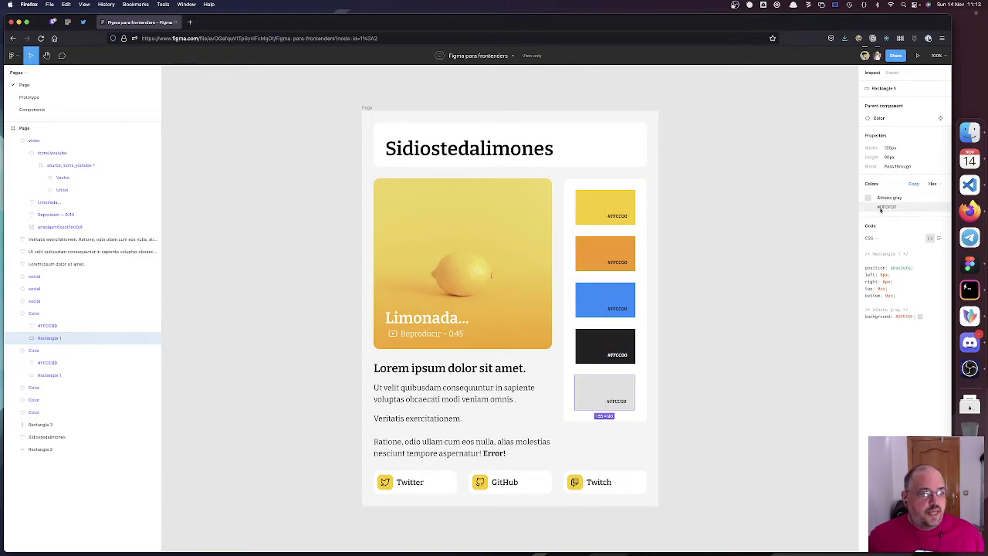
{"action": "left_click", "coordinate": [783, 217]}
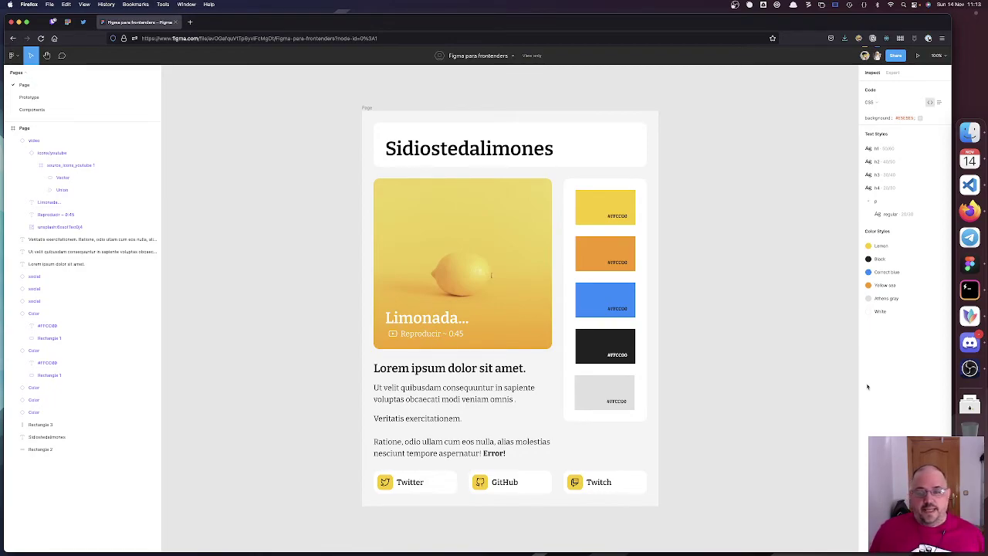
{"action": "left_click", "coordinate": [461, 444]}
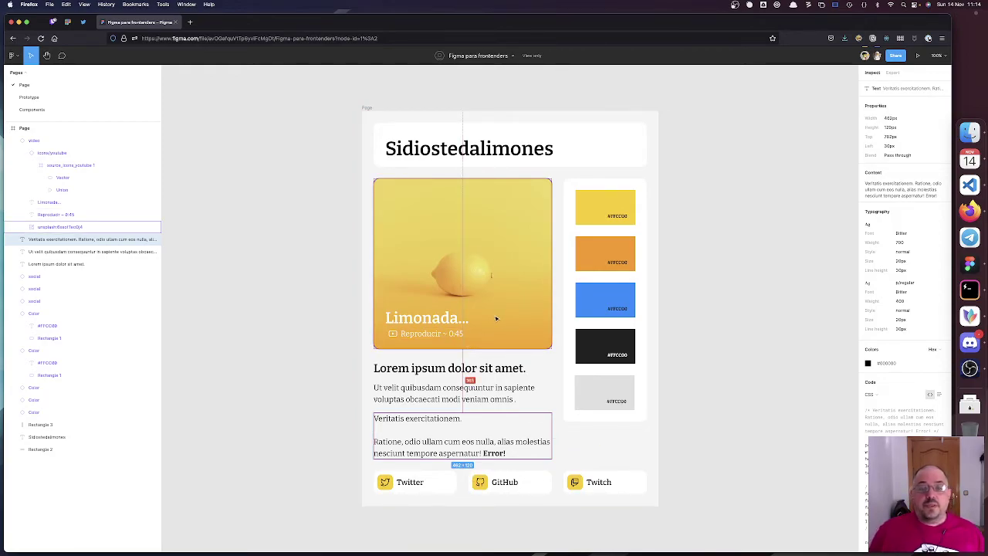
Re-inspect the CSS of the lemon image, video component and Sidiostedalimones title.
{"action": "left_click", "coordinate": [496, 318]}
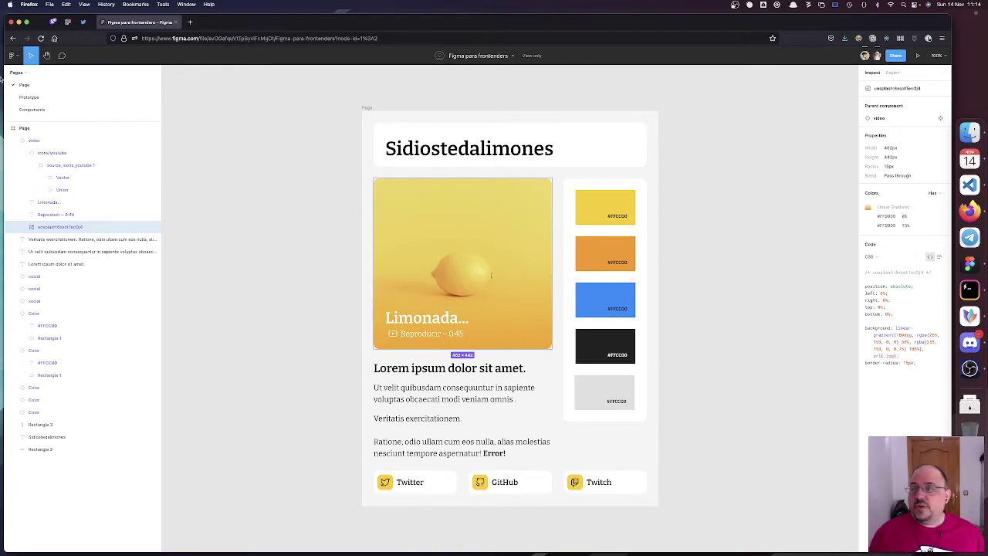
{"action": "left_click", "coordinate": [33, 144]}
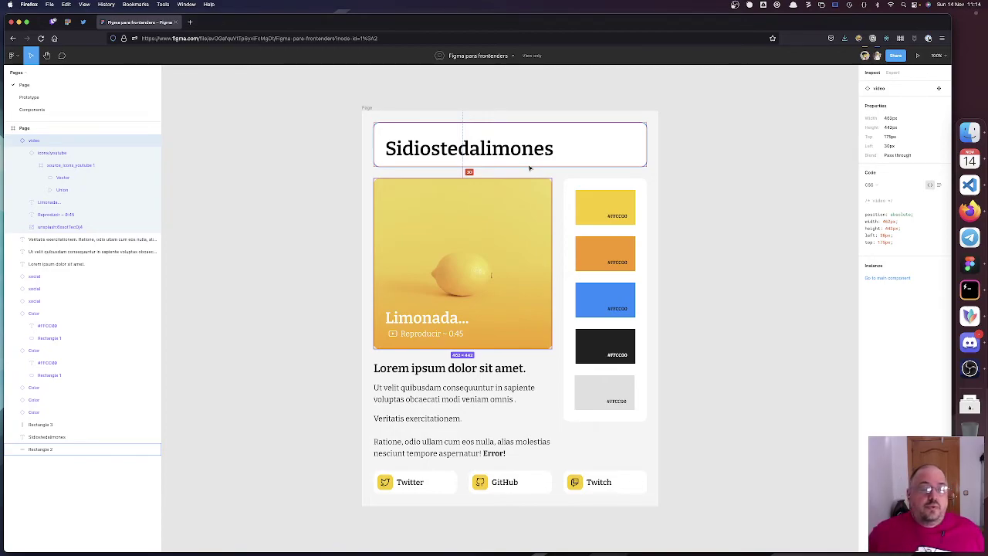
{"action": "left_click", "coordinate": [506, 151]}
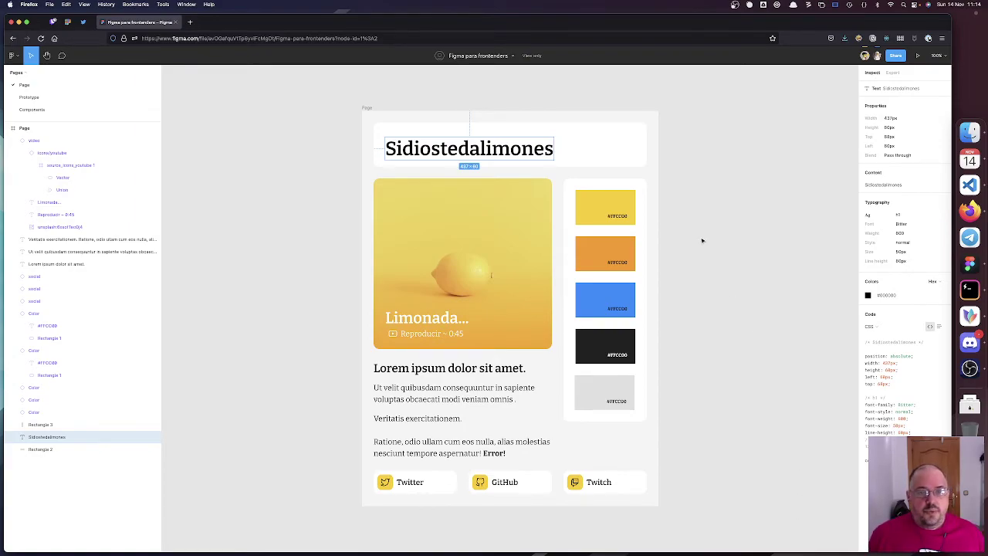
Check the page frame's size and background and the yellow Lemon swatch, then deselect.
{"action": "left_click", "coordinate": [370, 112]}
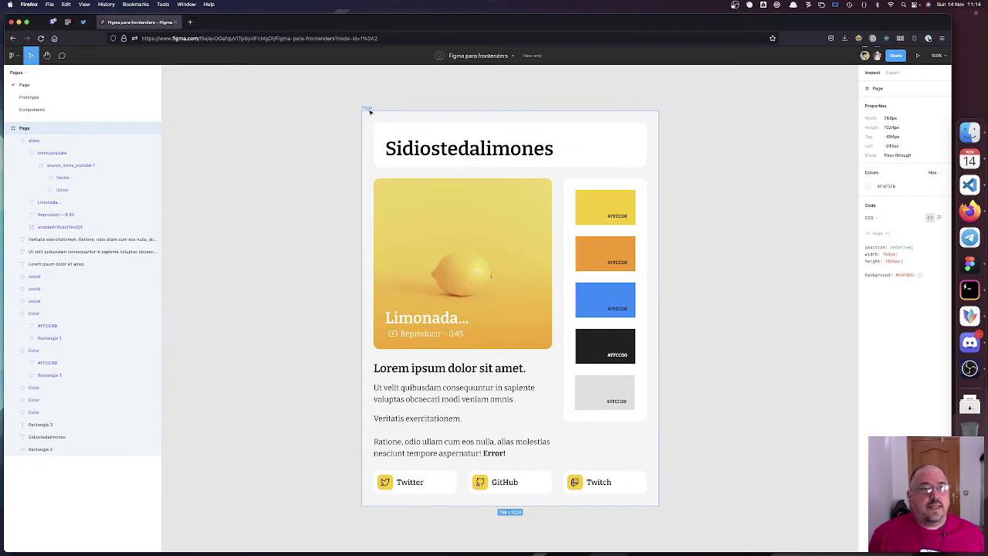
{"action": "left_click", "coordinate": [720, 223]}
{"action": "left_click", "coordinate": [593, 203]}
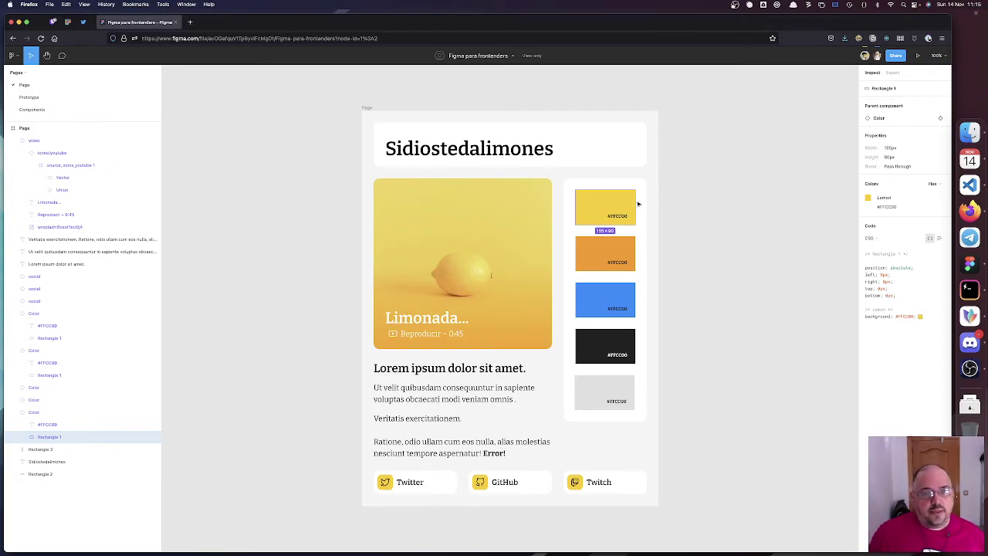
{"action": "left_click", "coordinate": [721, 207]}
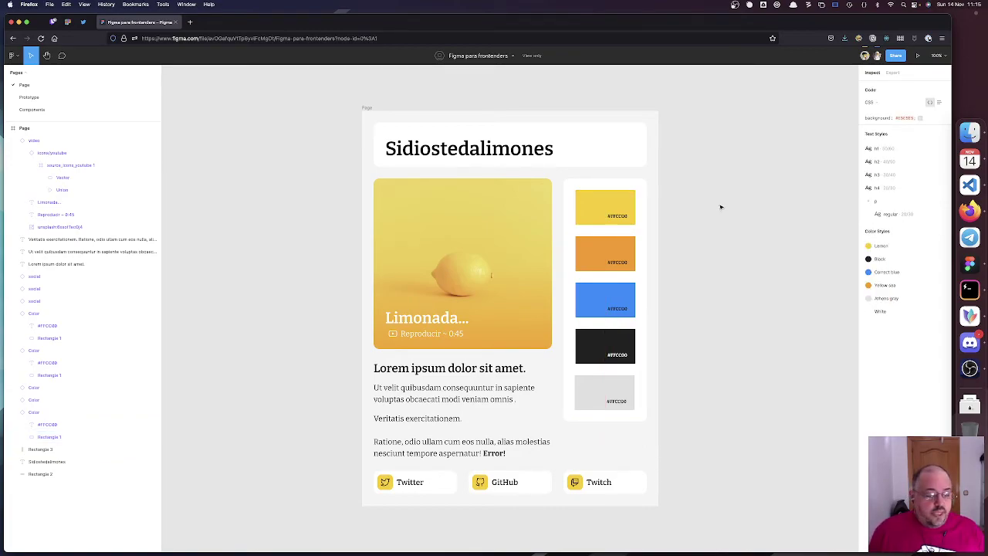
{"action": "key", "text": "super+Tab"}
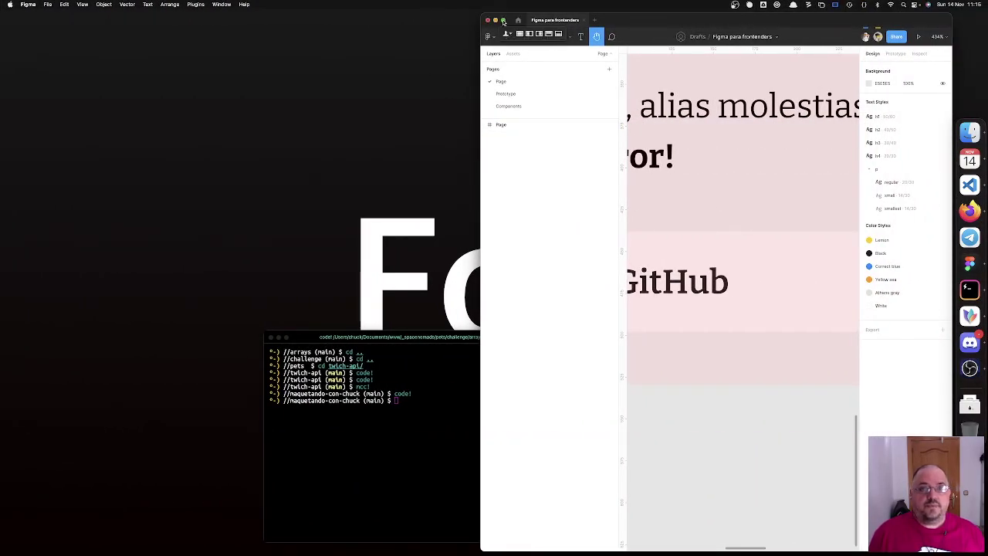
{"action": "key", "text": "ctrl+alt+Return"}
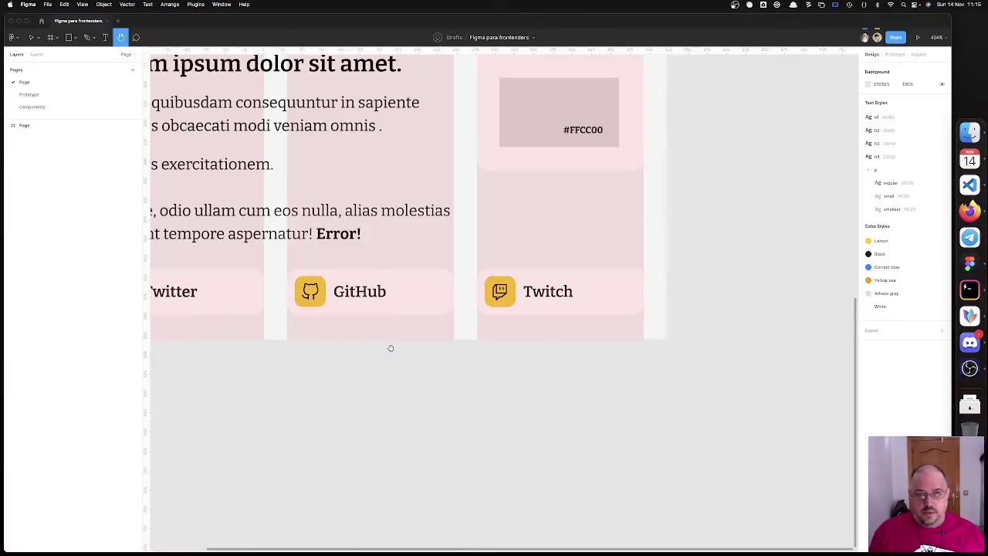
{"action": "key", "text": "shift+1"}
{"action": "scroll", "coordinate": [487, 286], "scroll_direction": "up", "scroll_amount": 3}
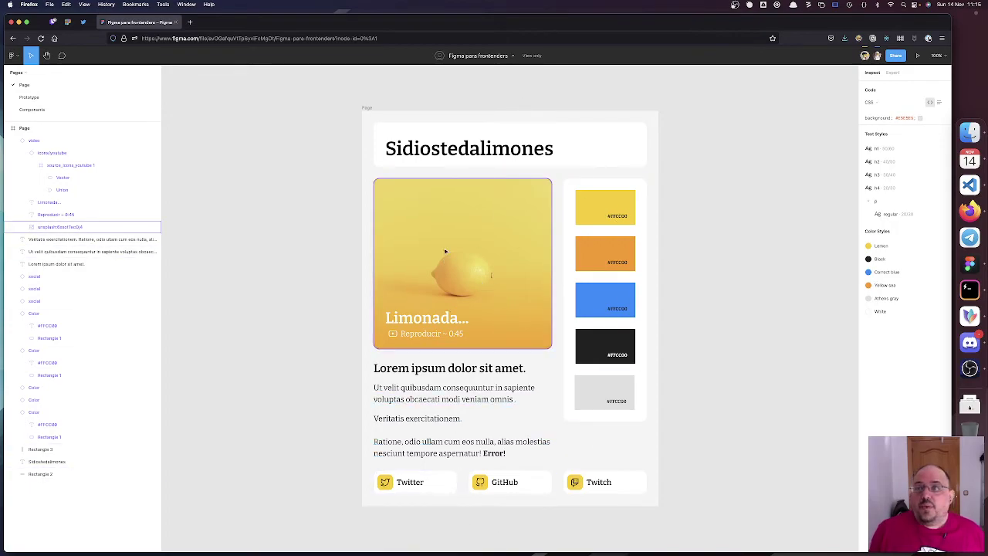
Turn on canvas rulers and the layout grid column overlay from the View menu.
{"action": "left_click", "coordinate": [15, 61]}
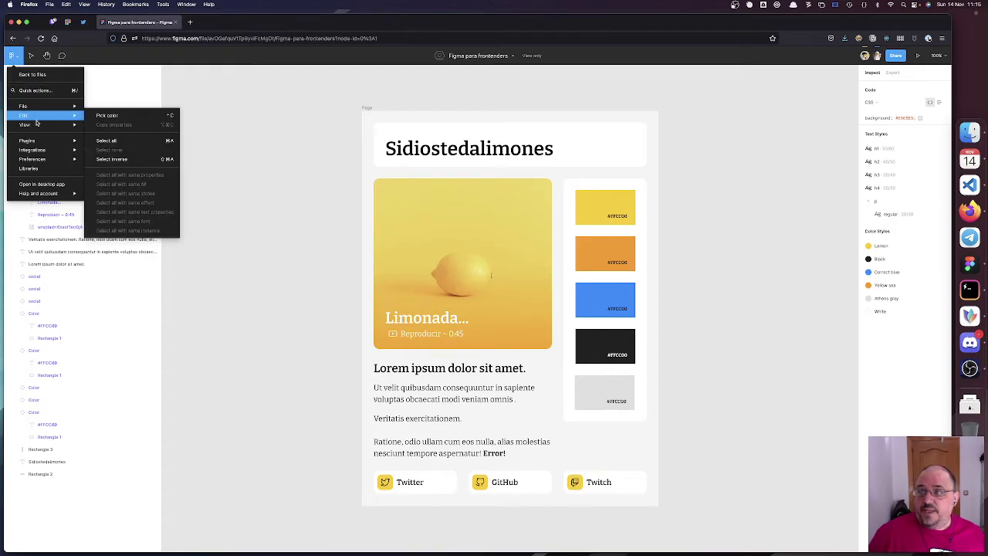
{"action": "mouse_move", "coordinate": [30, 124]}
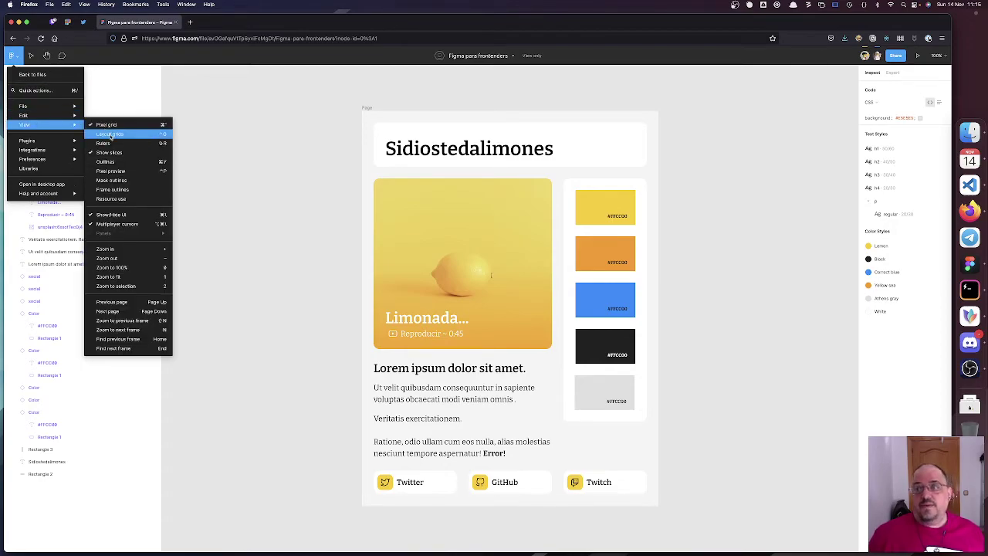
{"action": "left_click", "coordinate": [103, 143]}
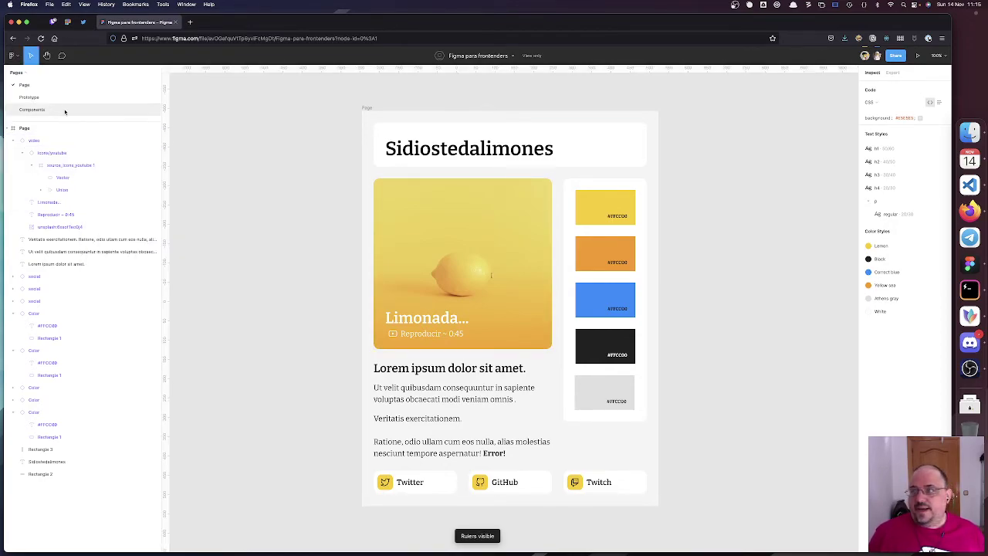
{"action": "left_click", "coordinate": [13, 56]}
{"action": "mouse_move", "coordinate": [26, 124]}
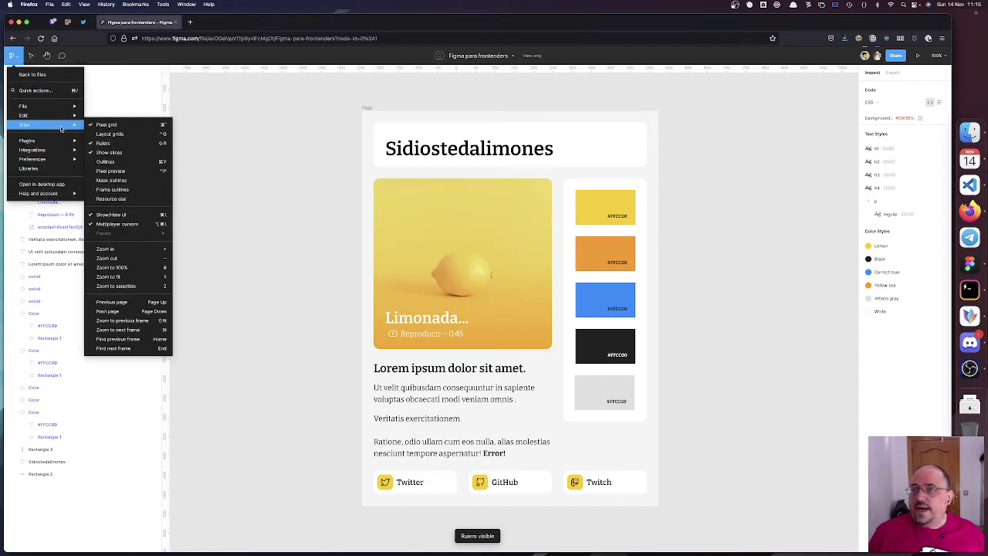
{"action": "left_click", "coordinate": [109, 134]}
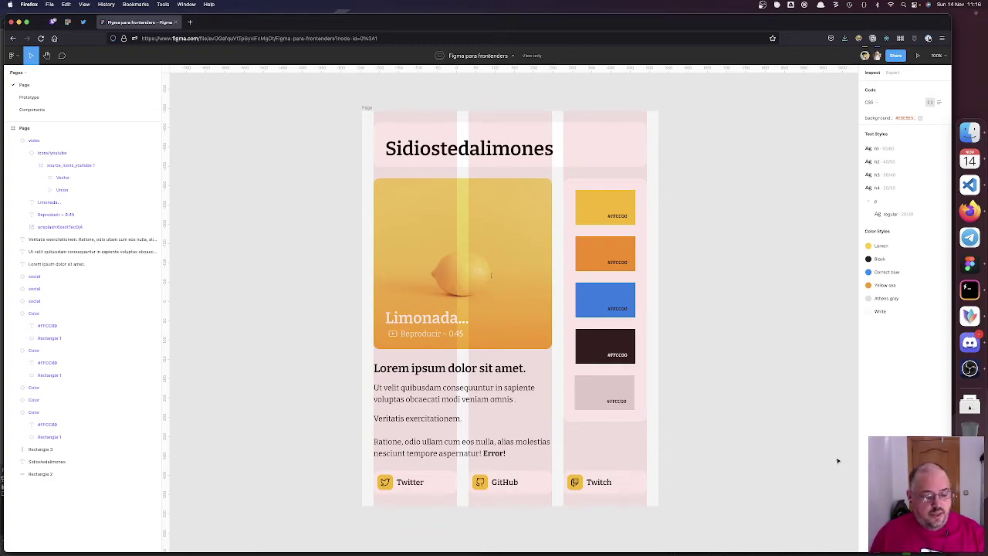
Add the BigSur display in the Displays settings via Alfred, then close the window.
{"action": "key", "text": "alt+space"}
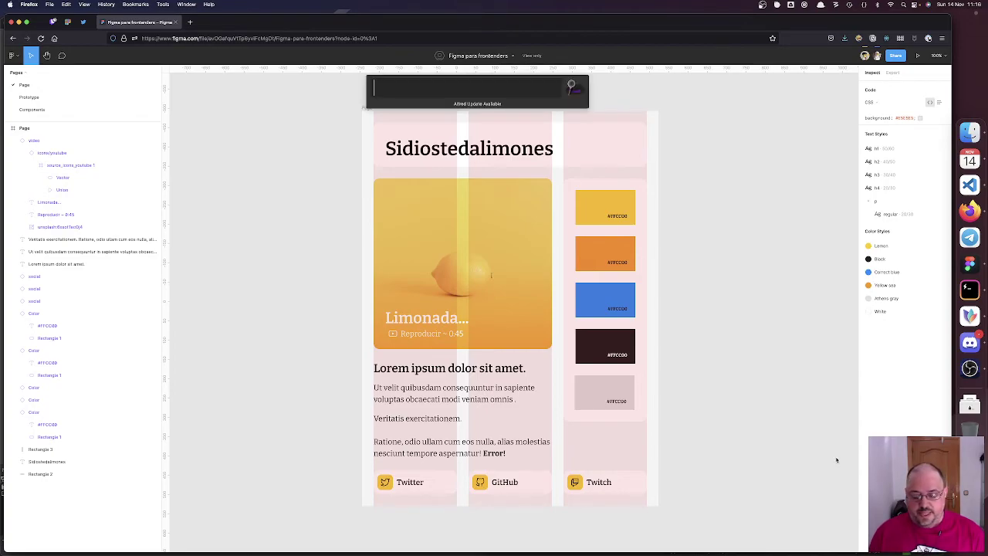
{"action": "type", "text": "displ"}
{"action": "key", "text": "Return"}
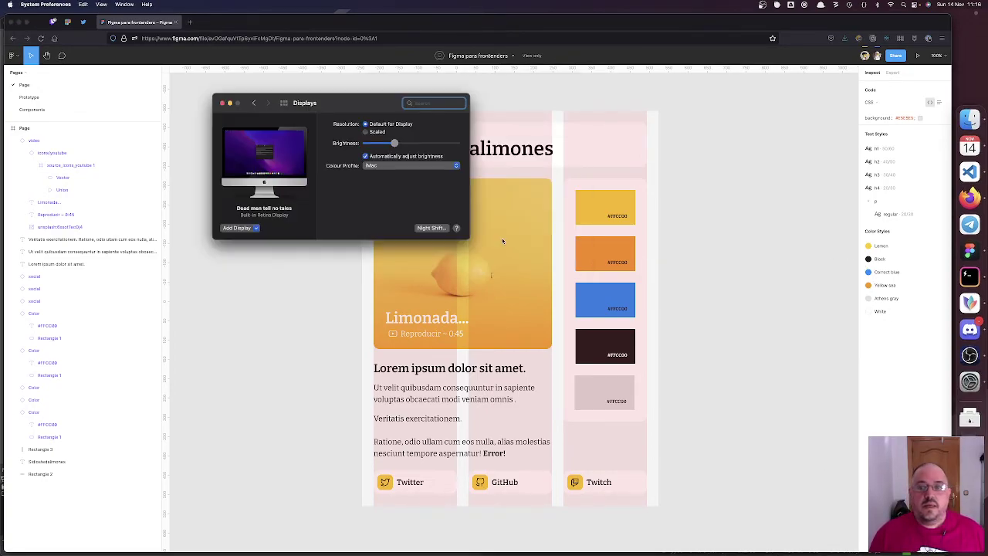
{"action": "left_click", "coordinate": [235, 229]}
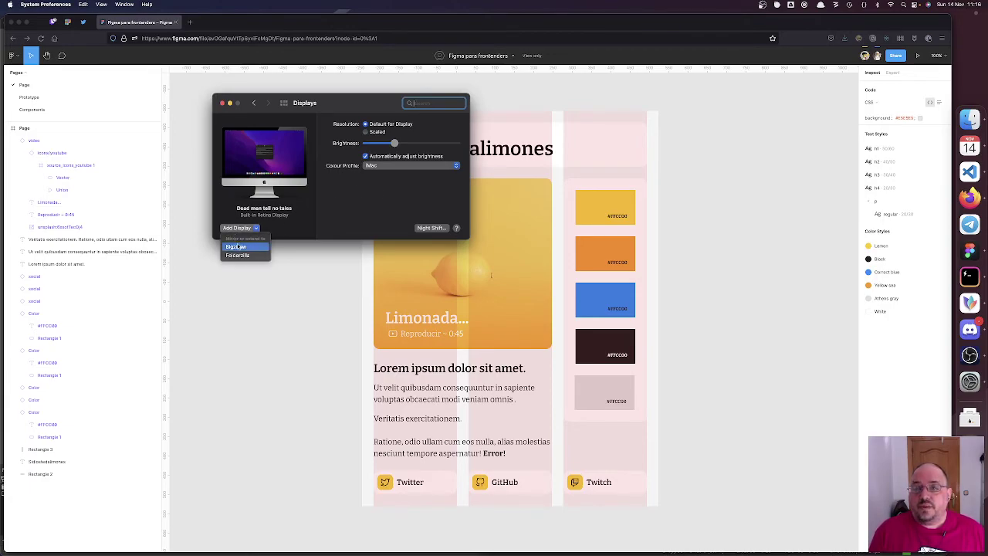
{"action": "left_click", "coordinate": [237, 247]}
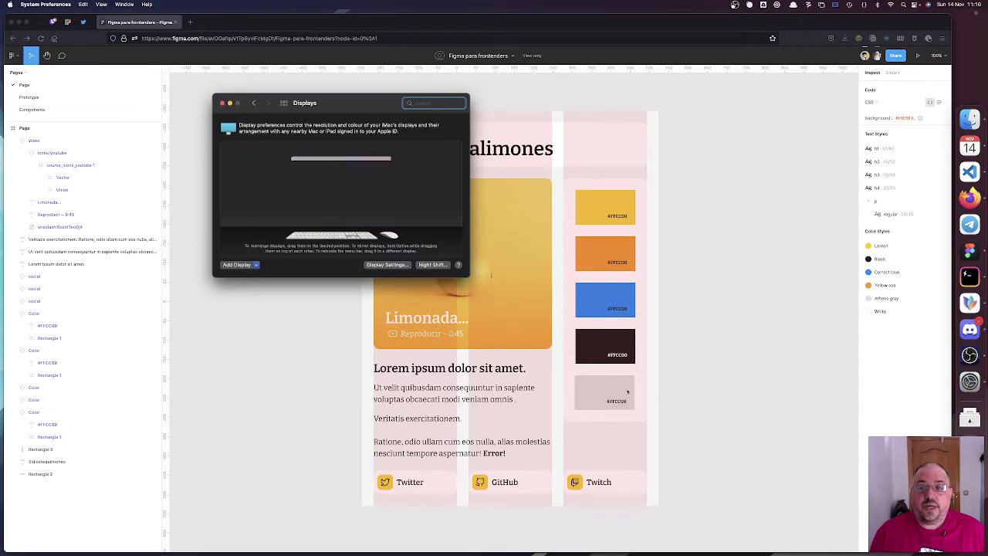
{"action": "left_click", "coordinate": [222, 103]}
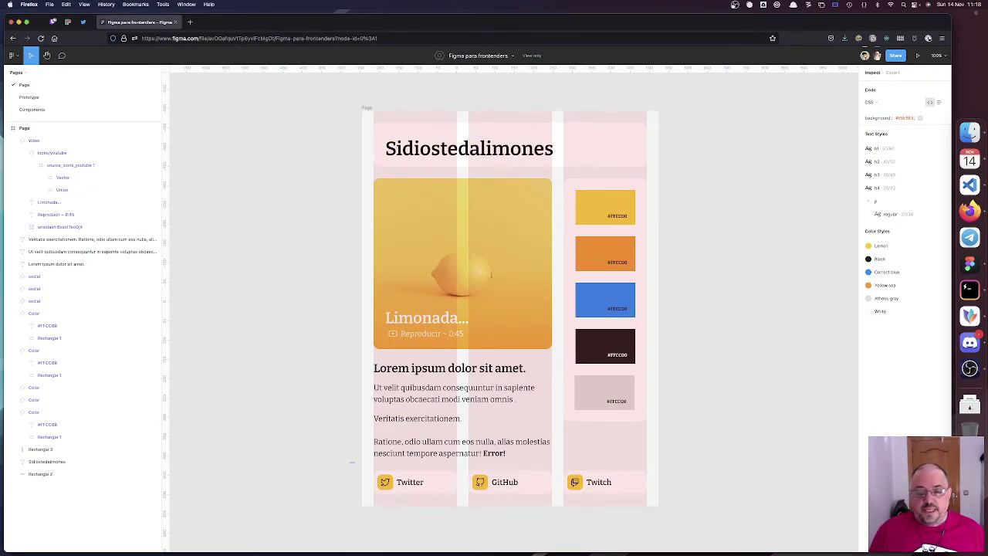
Select the Twitter social card, highlight its auto layout CSS, and switch to Figma desktop.
{"action": "scroll", "coordinate": [480, 520], "scroll_direction": "up", "scroll_amount": 10}
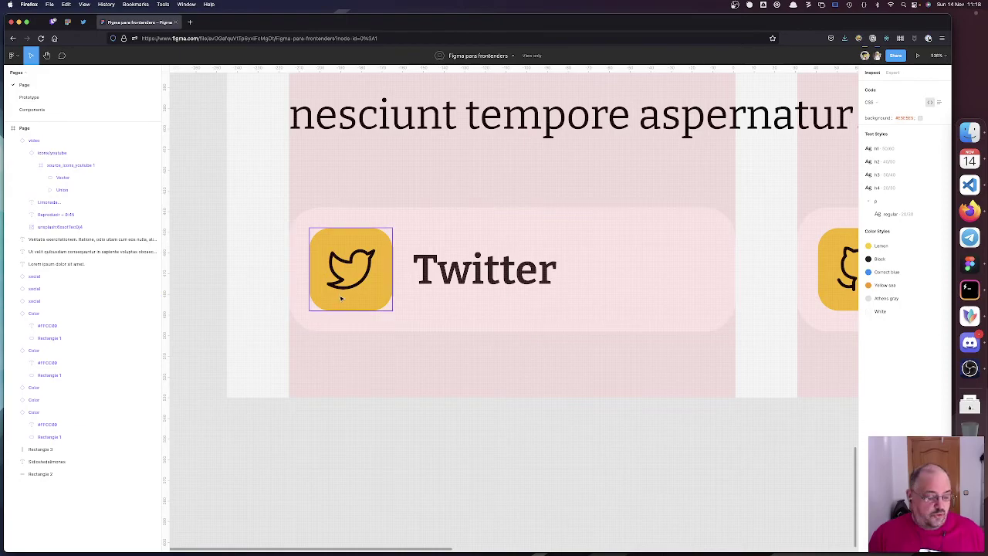
{"action": "left_click", "coordinate": [415, 226]}
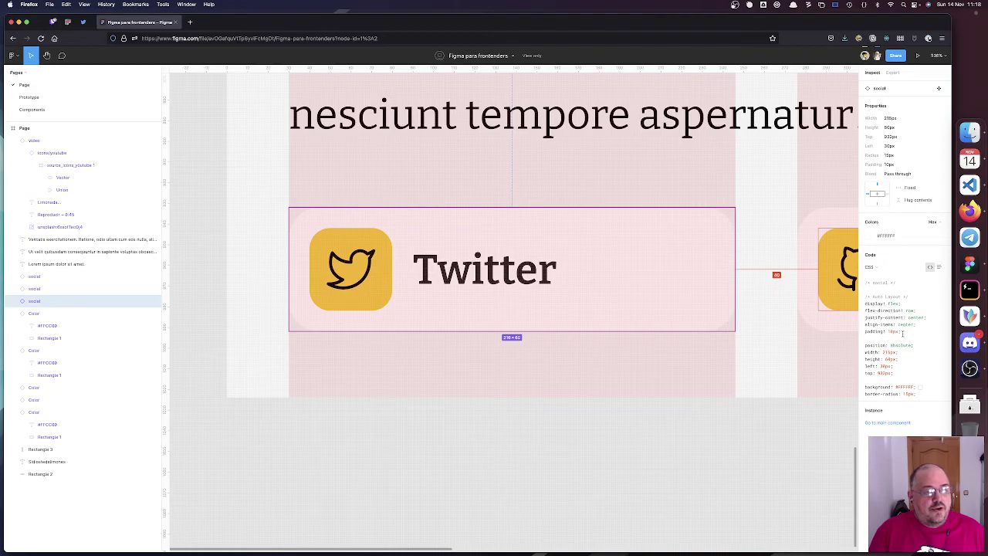
{"action": "left_click_drag", "start_coordinate": [903, 332], "coordinate": [863, 301]}
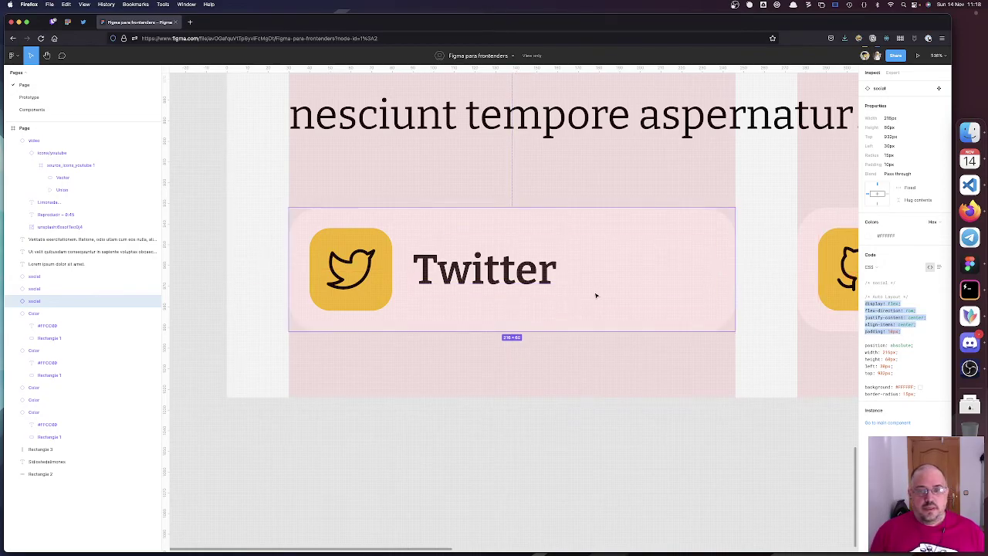
{"action": "key", "text": "super+Tab"}
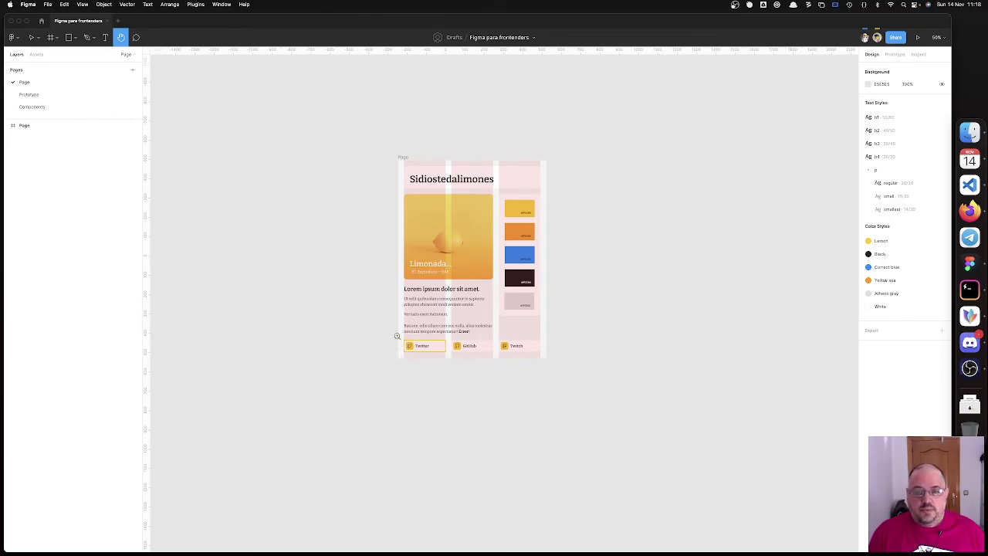
Select the Twitter social component frame on the Components page.
{"action": "left_click_drag", "start_coordinate": [397, 336], "coordinate": [472, 360]}
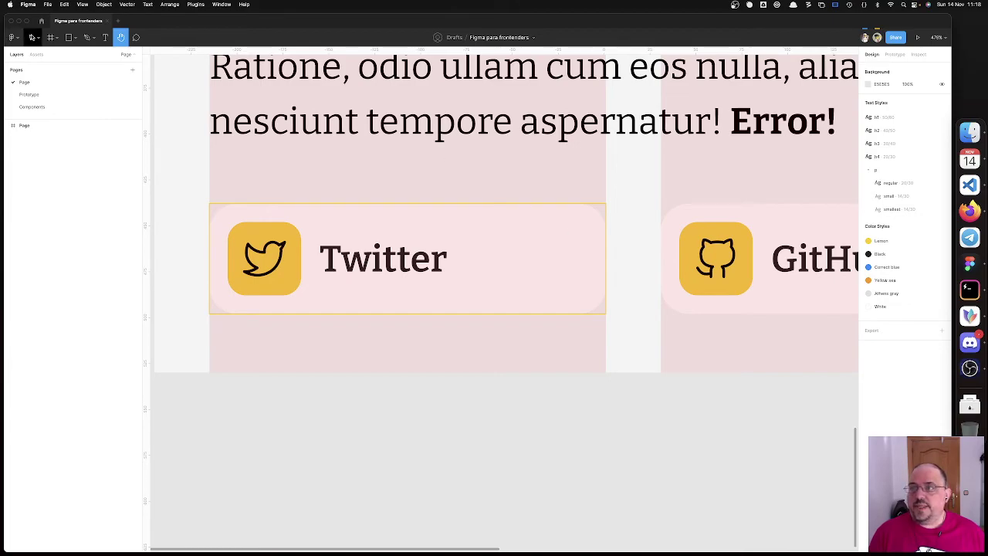
{"action": "key", "text": "v"}
{"action": "left_click", "coordinate": [453, 281]}
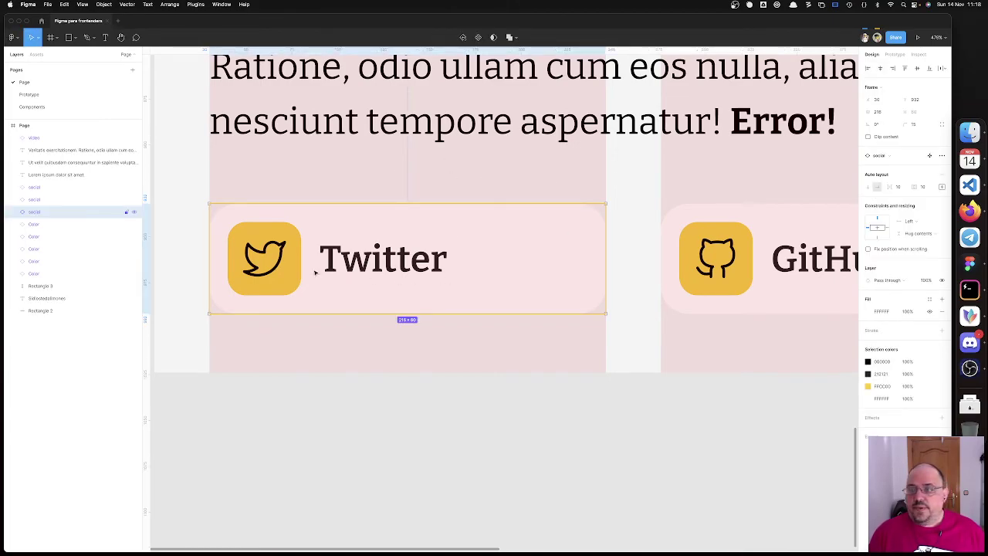
{"action": "left_click", "coordinate": [77, 107]}
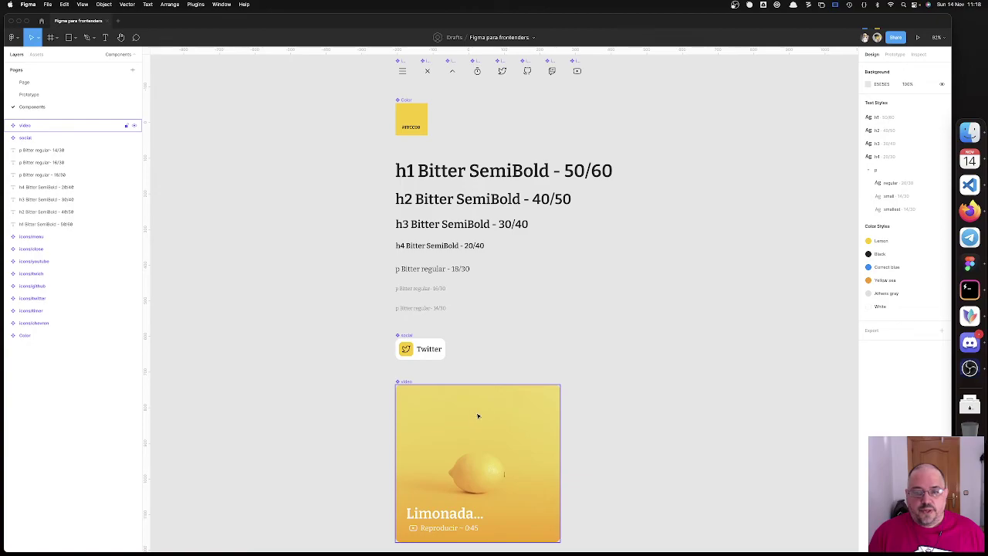
{"action": "left_click_drag", "start_coordinate": [470, 332], "coordinate": [379, 366]}
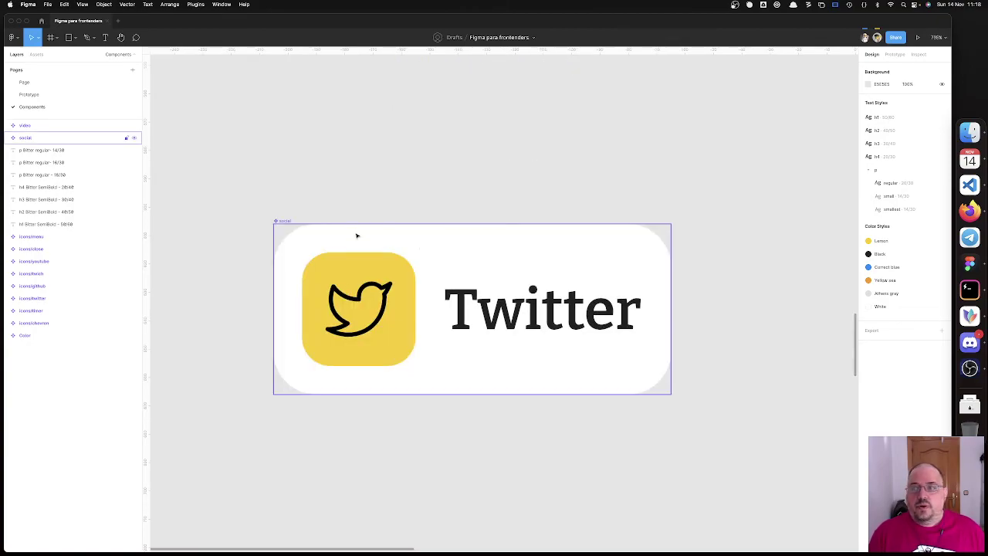
{"action": "left_click", "coordinate": [415, 244]}
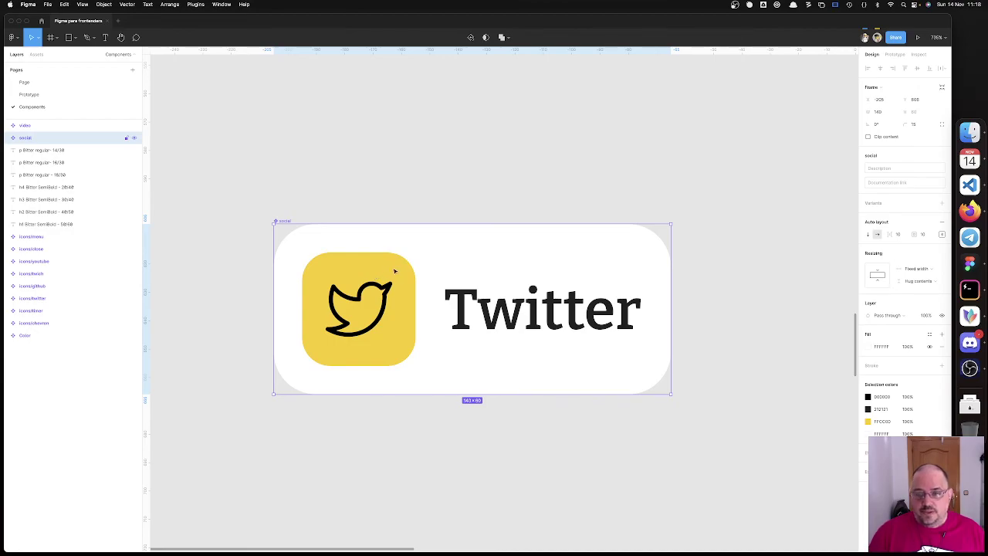
Check the Twitter icon's spacing and the social frame's advanced auto layout settings.
{"action": "left_click", "coordinate": [395, 271]}
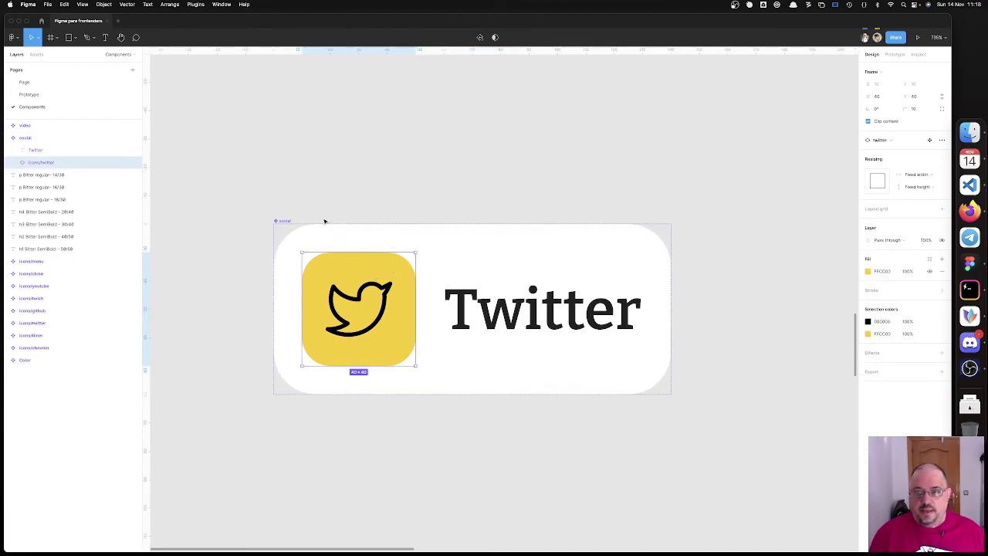
{"action": "key", "text": "alt"}
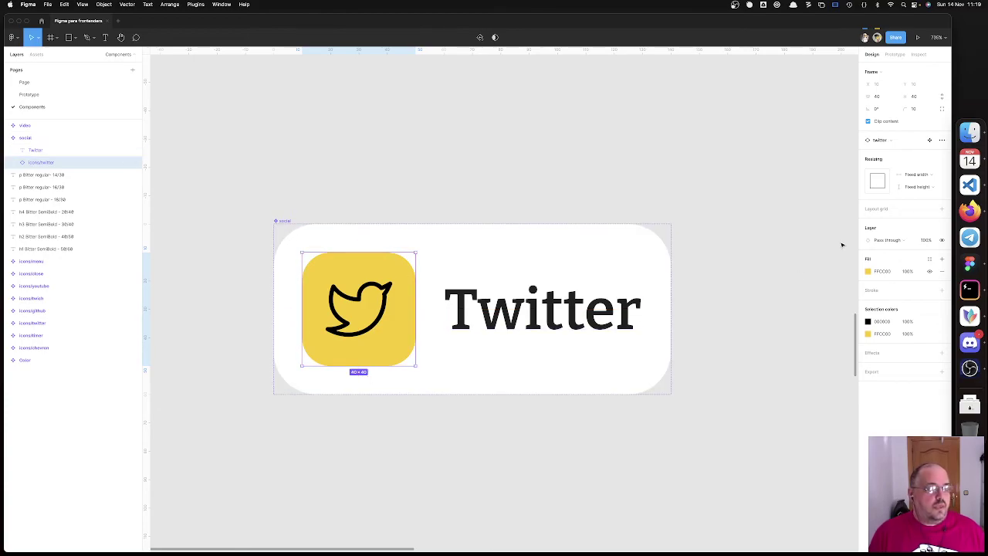
{"action": "left_click", "coordinate": [413, 244]}
{"action": "left_click", "coordinate": [942, 235]}
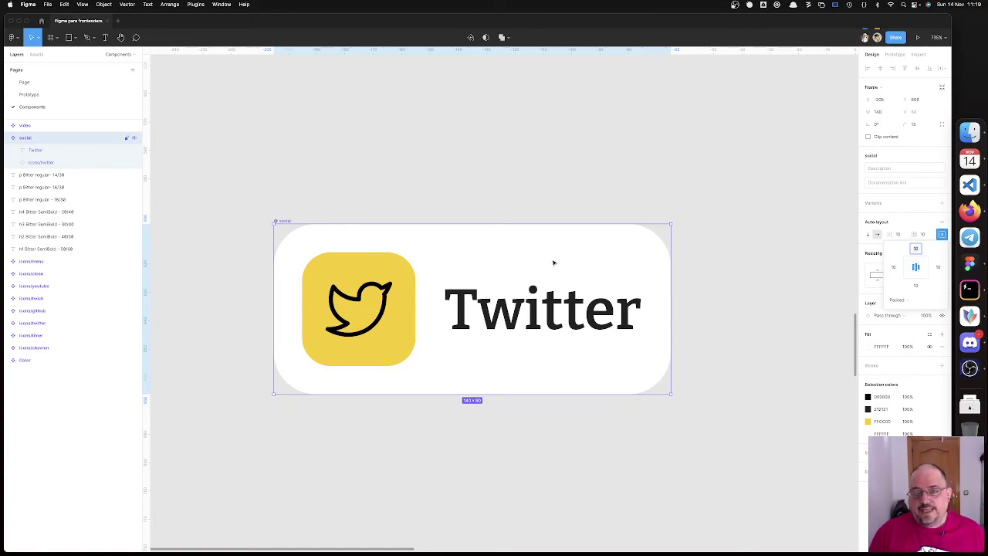
{"action": "left_click", "coordinate": [664, 326]}
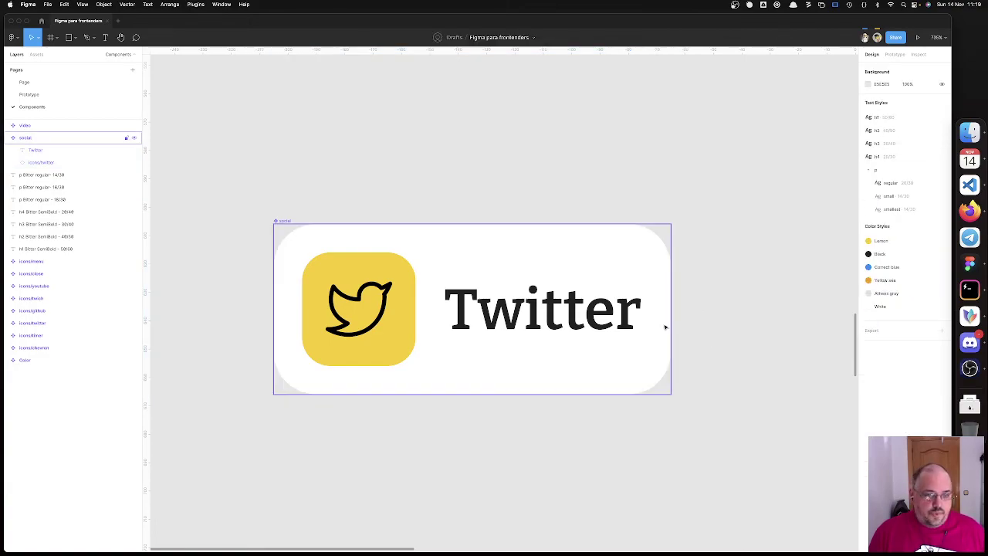
Resize the social frame to about 180 px wide and return to the browser.
{"action": "left_click_drag", "start_coordinate": [671, 327], "coordinate": [846, 309]}
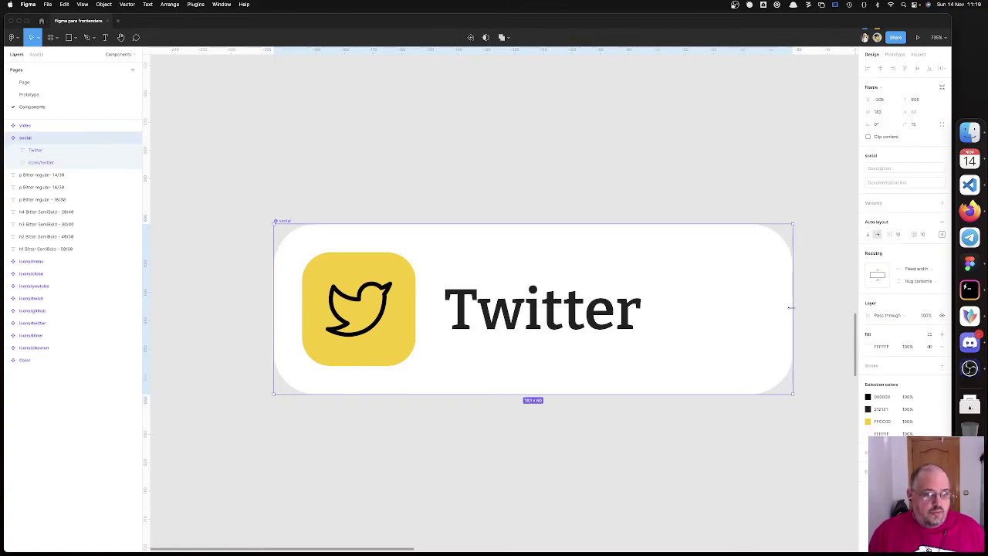
{"action": "left_click_drag", "start_coordinate": [688, 269], "coordinate": [639, 277]}
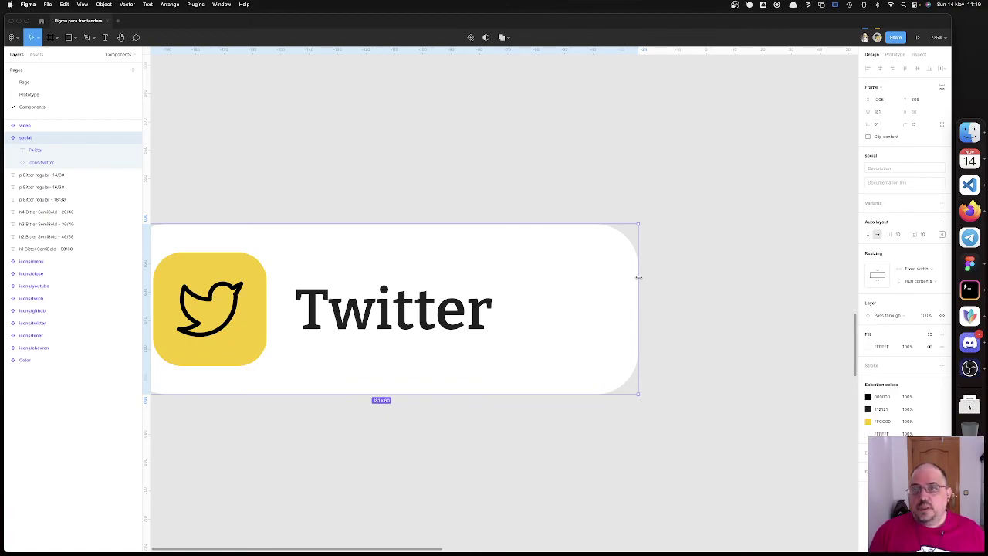
{"action": "key", "text": "super+Tab"}
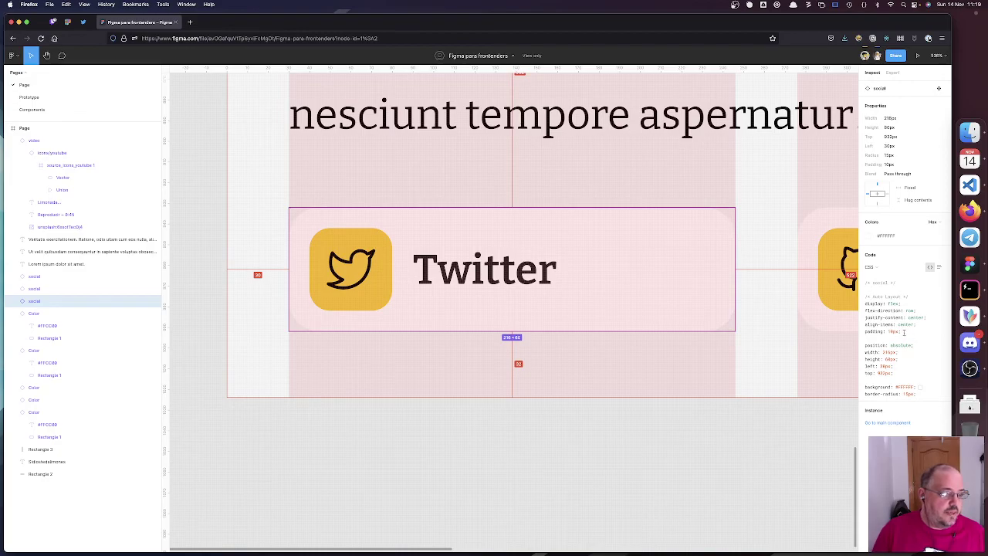
{"action": "left_click_drag", "start_coordinate": [904, 332], "coordinate": [865, 303]}
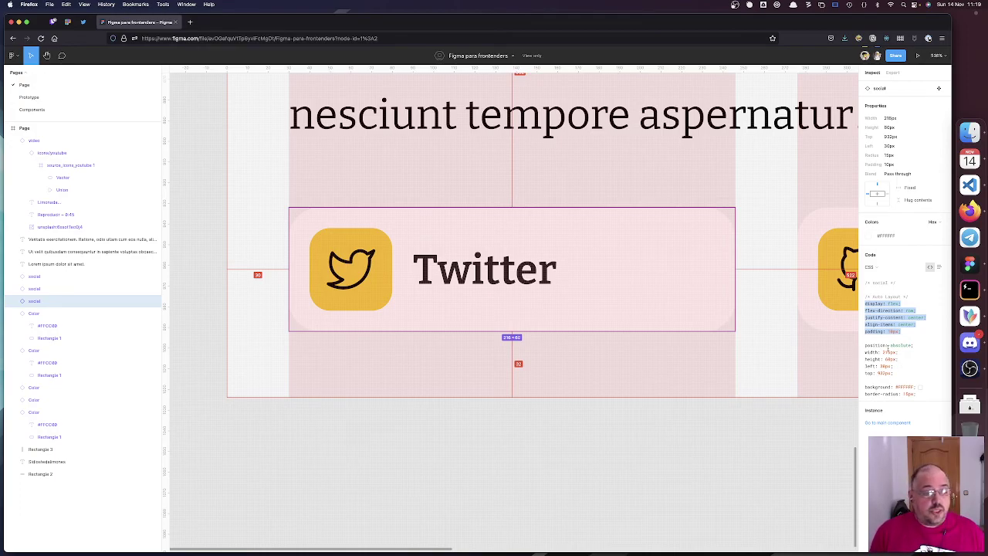
{"action": "left_click_drag", "start_coordinate": [895, 373], "coordinate": [865, 353]}
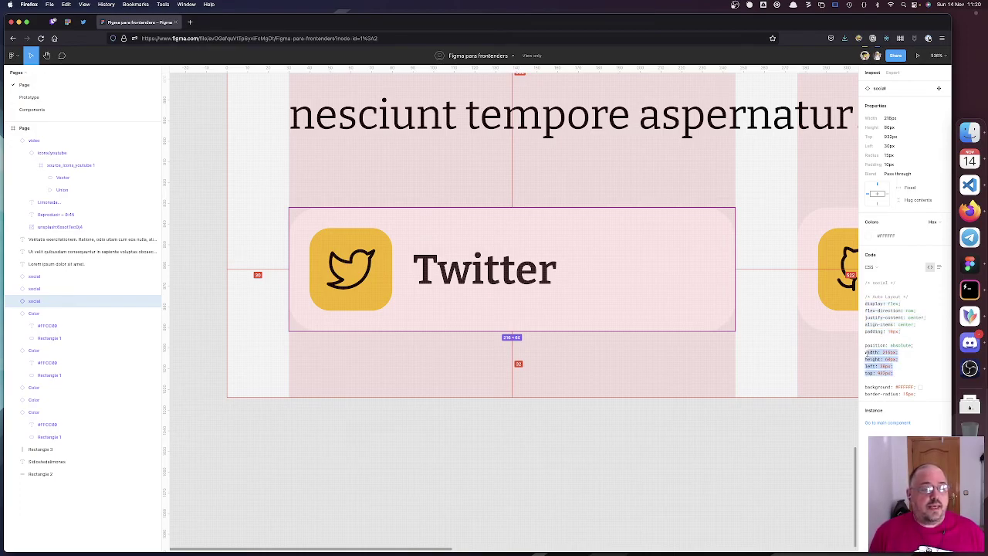